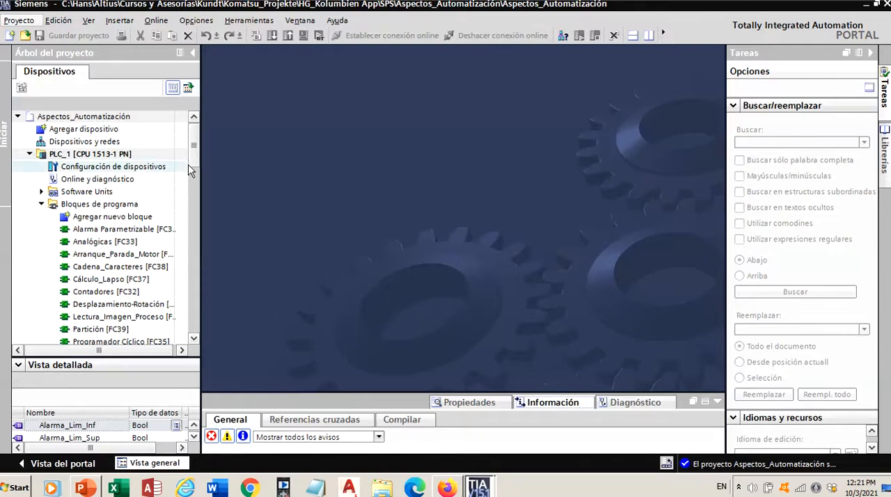
- Add a Cyclic interrupt organization block in KOP with automatic numbering and a cycle time of 100000 µs
{"action": "double_click", "coordinate": [108, 217]}
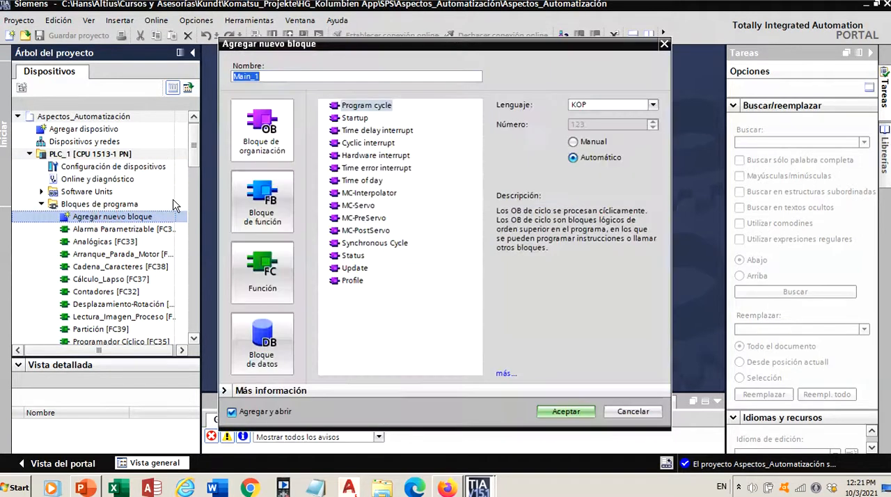
{"action": "left_click", "coordinate": [368, 144]}
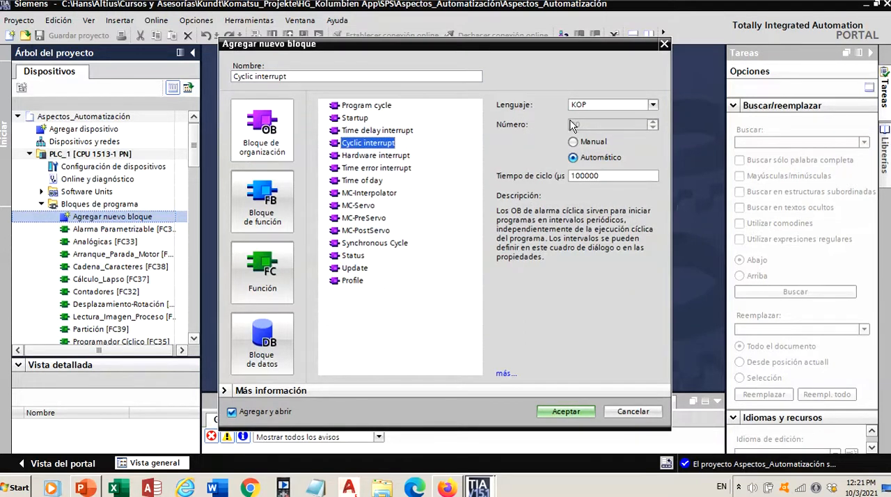
{"action": "left_click", "coordinate": [583, 177]}
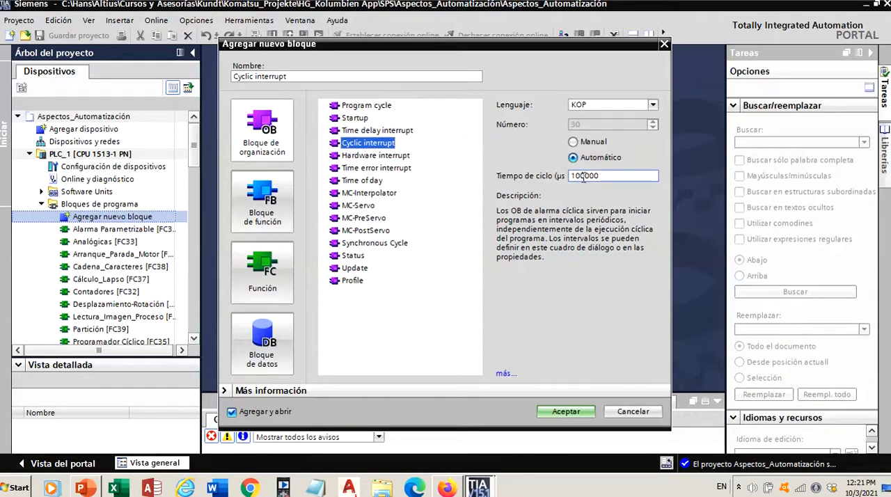
{"action": "double_click", "coordinate": [590, 177]}
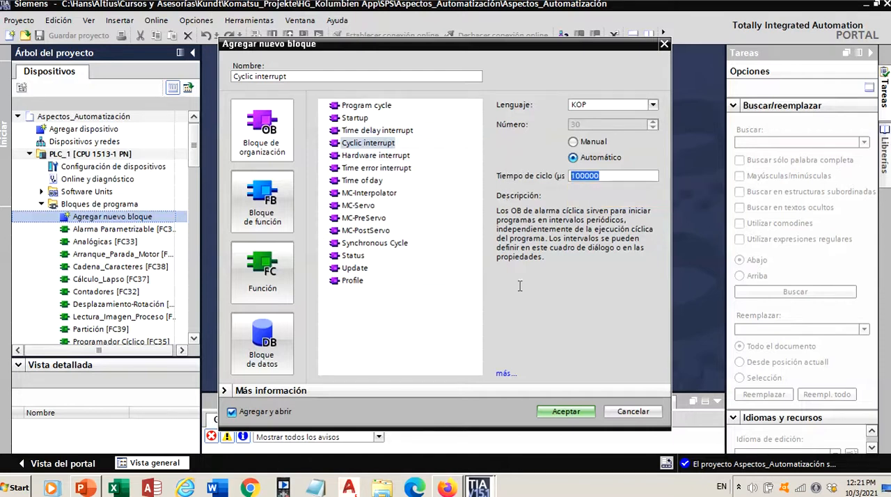
{"action": "left_click", "coordinate": [554, 414]}
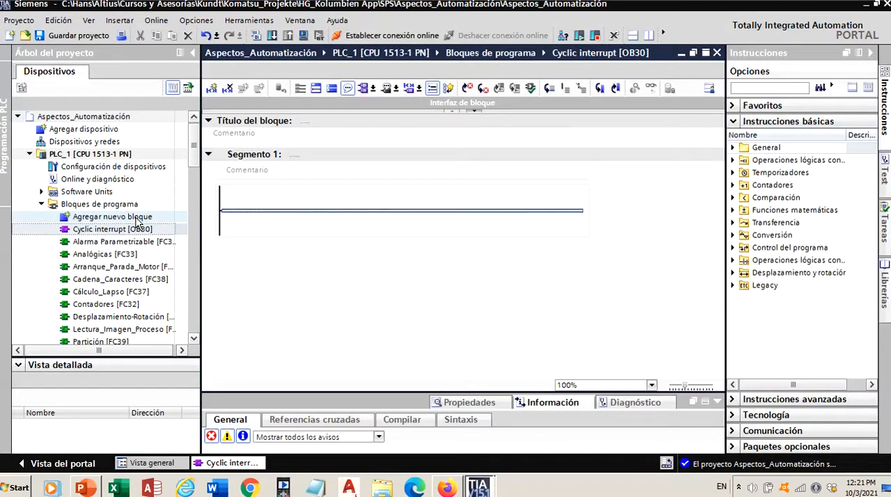
- Set the cycle time in the Cyclic interrupt block's cyclic alarm properties to 200000 µs
{"action": "right_click", "coordinate": [136, 229]}
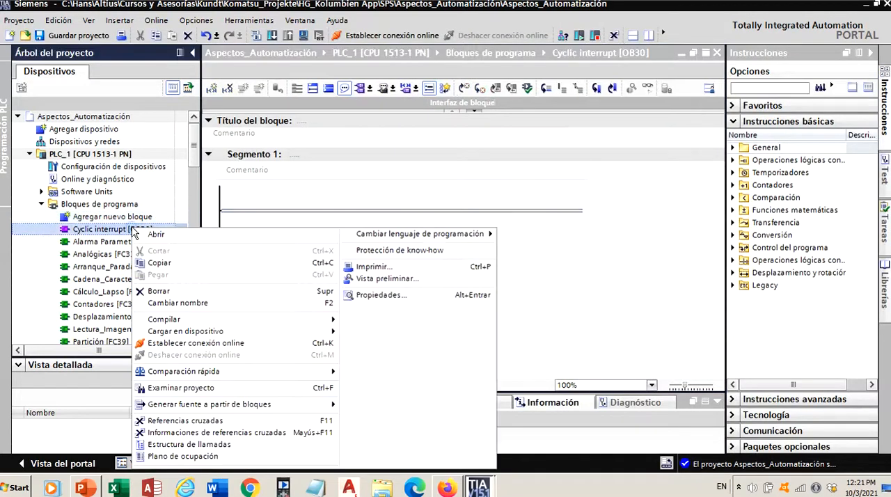
{"action": "left_click", "coordinate": [363, 296]}
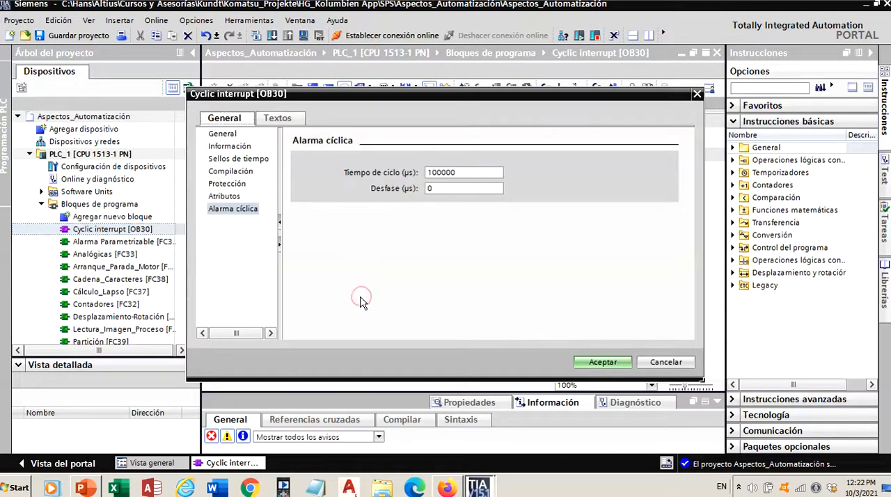
{"action": "left_click", "coordinate": [432, 172]}
{"action": "left_click_drag", "start_coordinate": [432, 172], "coordinate": [421, 176]}
{"action": "type", "text": "2"}
{"action": "left_click", "coordinate": [597, 363]}
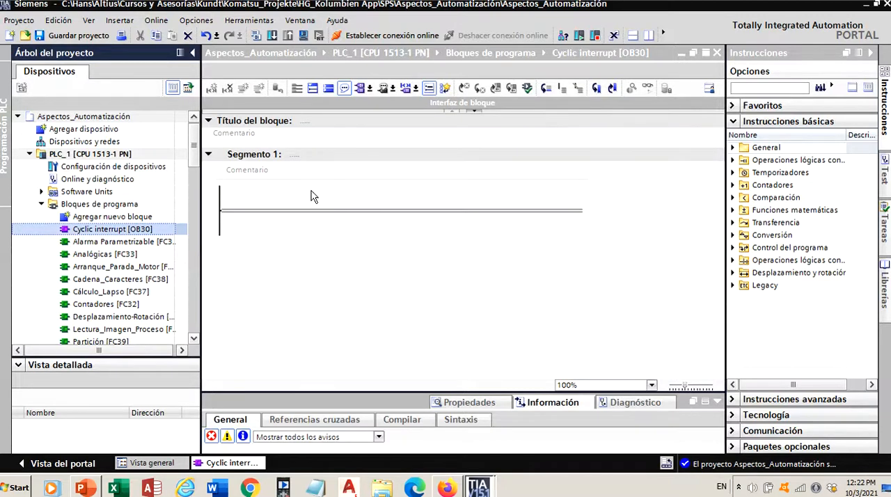
- Comment Segment 1 as "PID CONT_C" and insert a CONT_C controller on its rung with the instance data block CONT_C_DB
{"action": "left_click", "coordinate": [272, 175]}
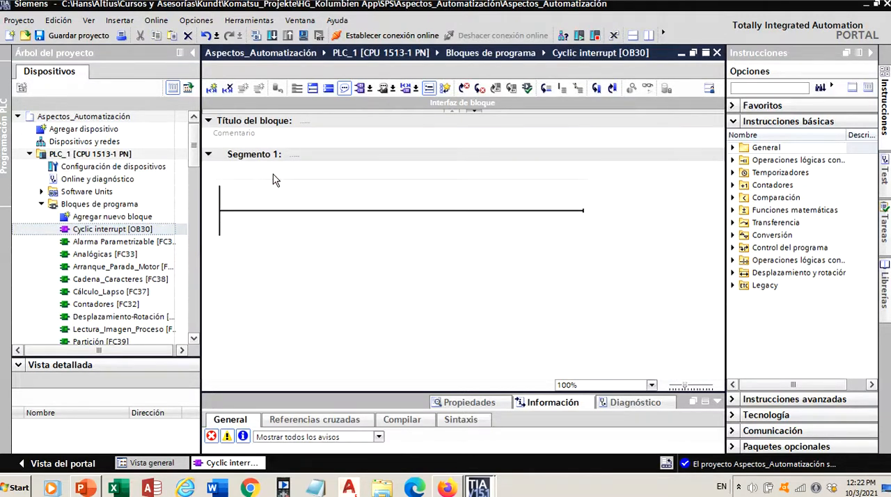
{"action": "type", "text": "PID CONT_C"}
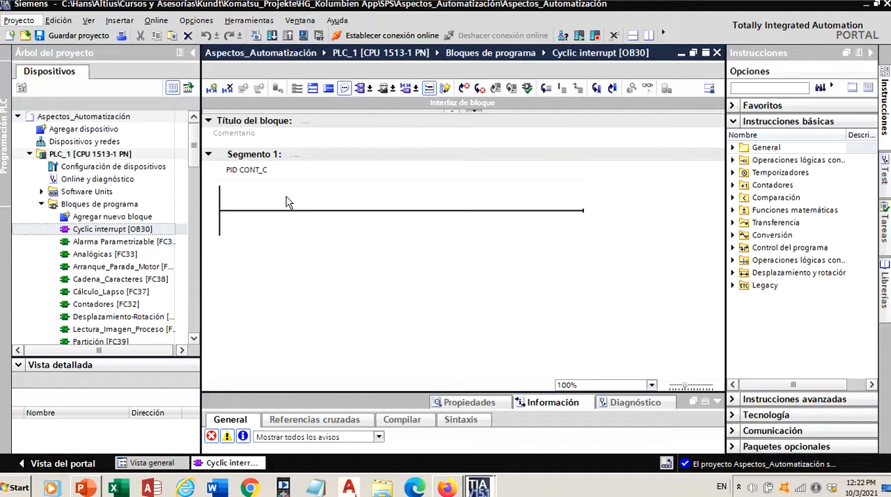
{"action": "left_click", "coordinate": [730, 122]}
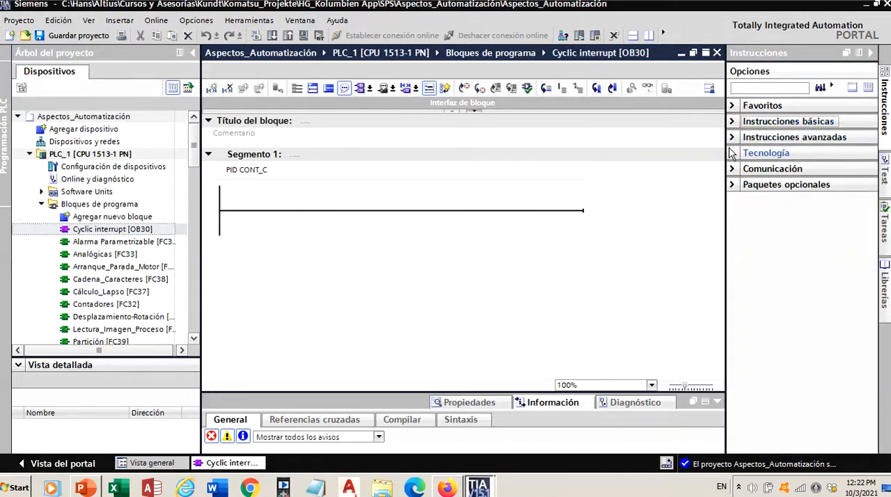
{"action": "left_click", "coordinate": [730, 154]}
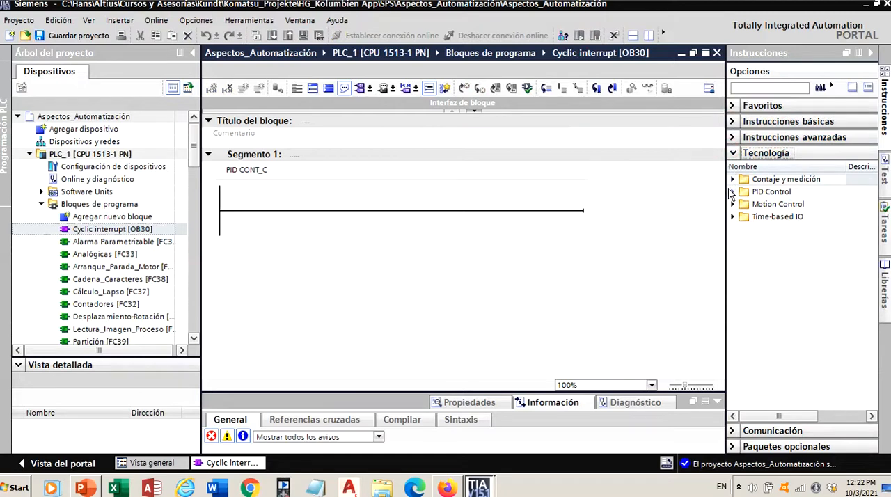
{"action": "left_click", "coordinate": [732, 192]}
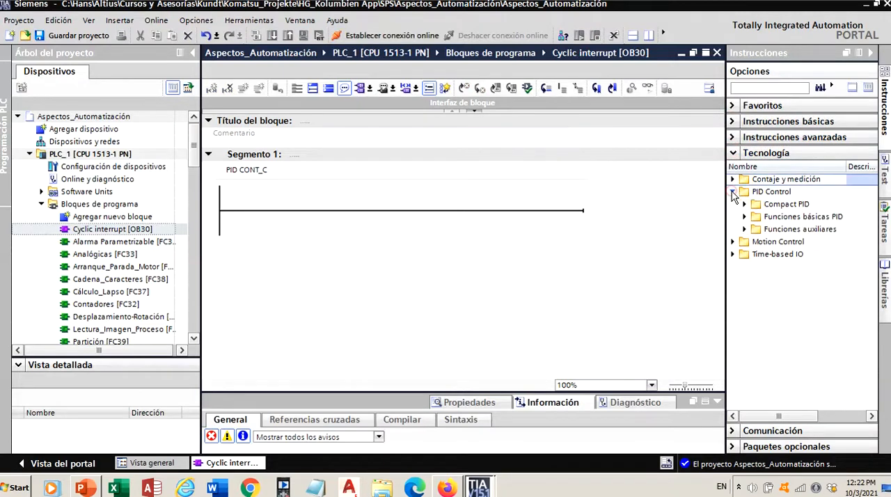
{"action": "left_click", "coordinate": [744, 216]}
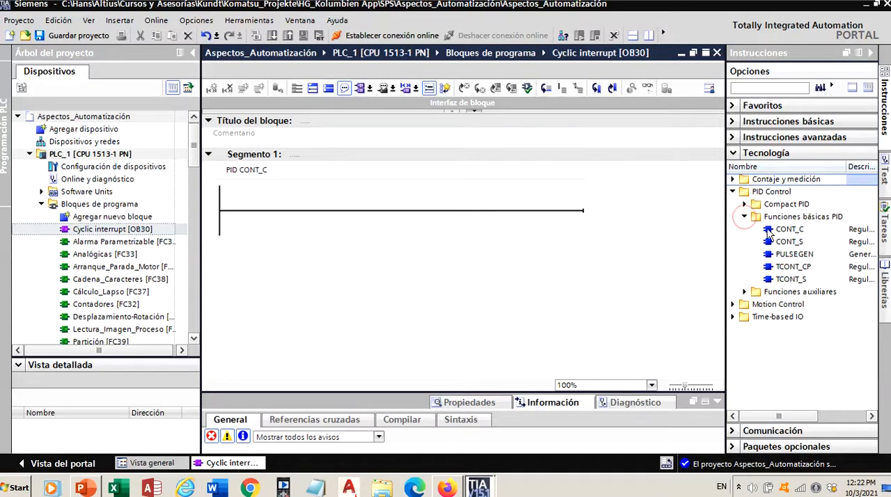
{"action": "mouse_move", "coordinate": [788, 230]}
{"action": "left_mouse_down"}
{"action": "mouse_move", "coordinate": [693, 249]}
{"action": "mouse_move", "coordinate": [423, 237]}
{"action": "mouse_move", "coordinate": [384, 211]}
{"action": "left_mouse_up"}
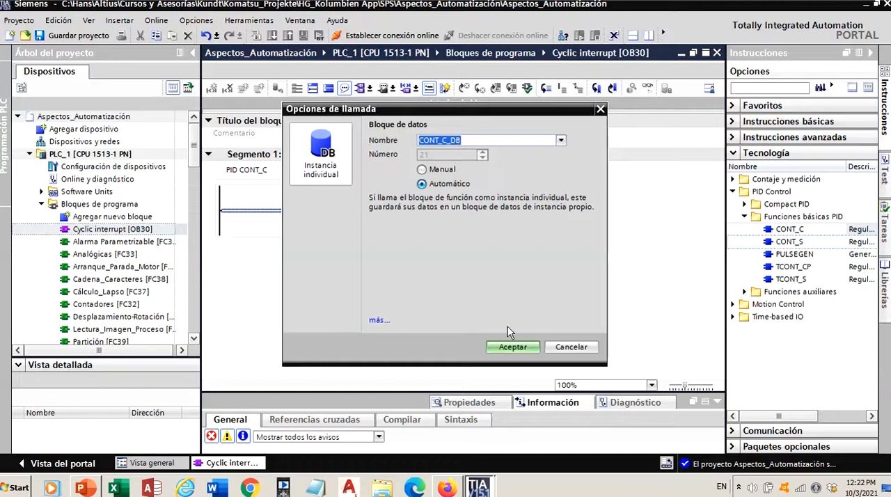
{"action": "left_click", "coordinate": [510, 346]}
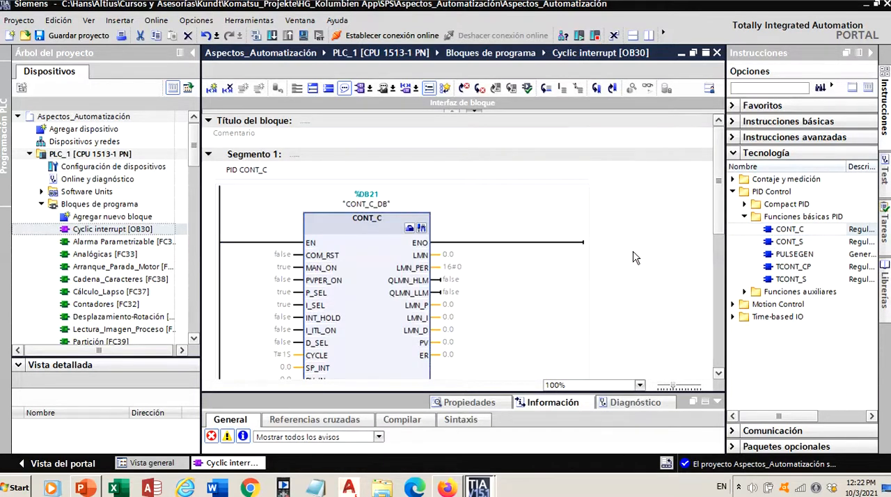
- Examine the CONT_C block's inputs, outputs and assigned tags at 100% zoom, from the enable contact to the tuning parameters
{"action": "left_click_drag", "start_coordinate": [714, 203], "coordinate": [732, 243]}
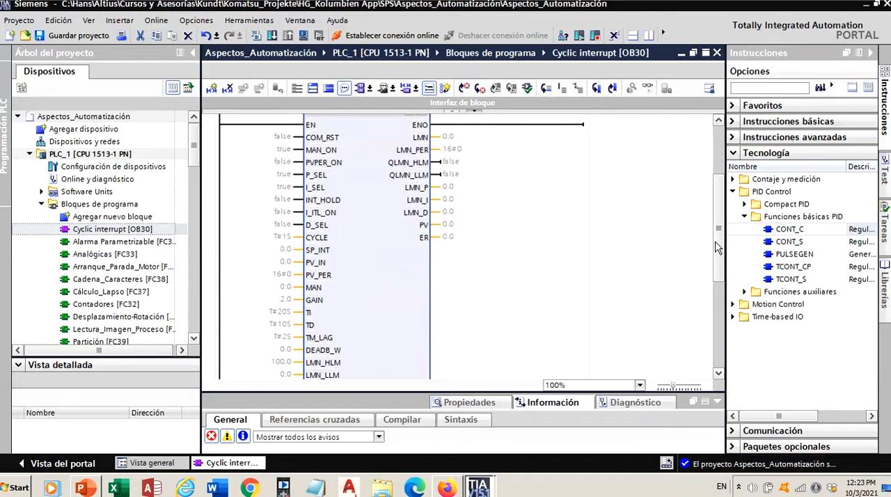
{"action": "scroll", "coordinate": [497, 244], "scroll_direction": "up", "scroll_amount": 1}
{"action": "scroll", "coordinate": [497, 243], "scroll_direction": "up", "scroll_amount": 1}
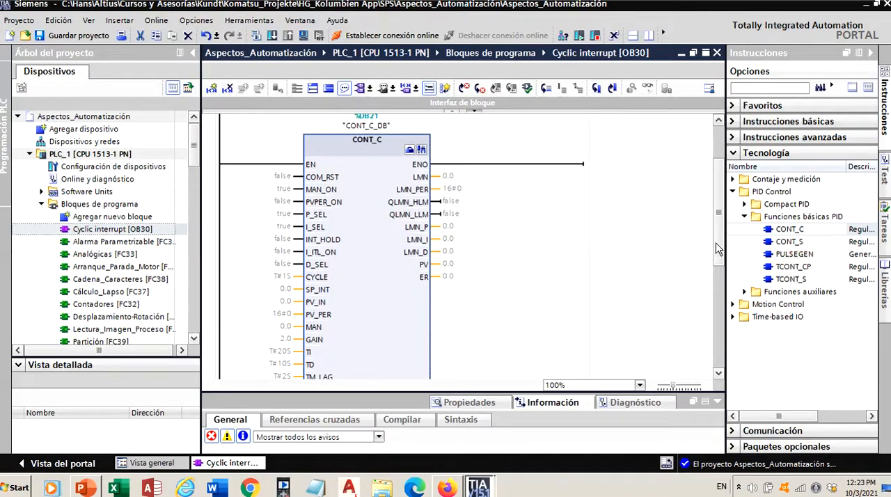
{"action": "scroll", "coordinate": [718, 249], "scroll_direction": "down", "scroll_amount": 3}
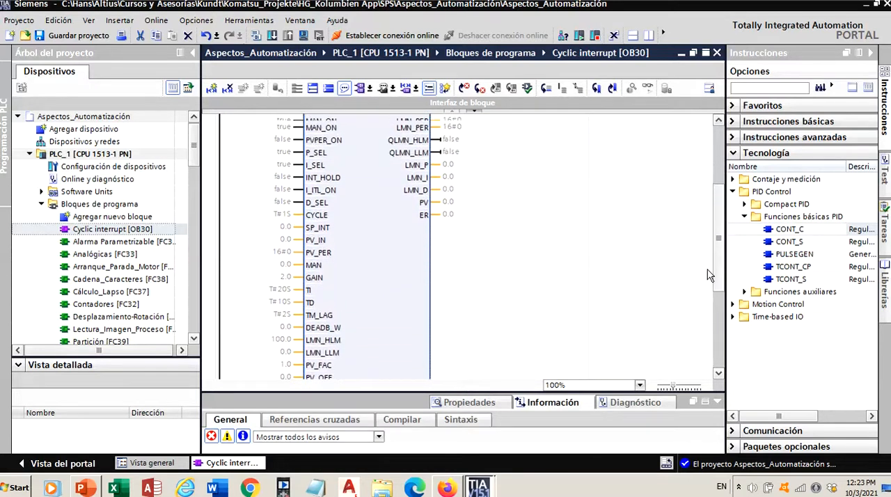
{"action": "scroll", "coordinate": [707, 270], "scroll_direction": "up", "scroll_amount": 2}
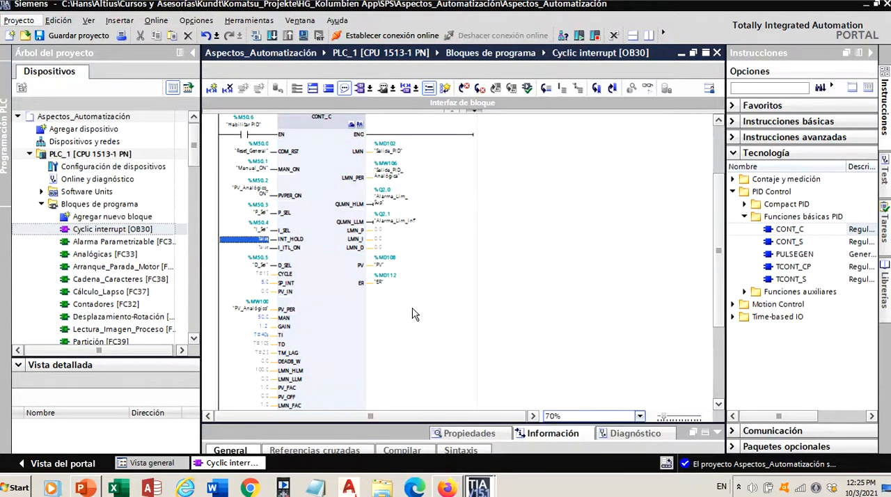
{"action": "left_click", "coordinate": [666, 419]}
{"action": "left_click", "coordinate": [669, 418]}
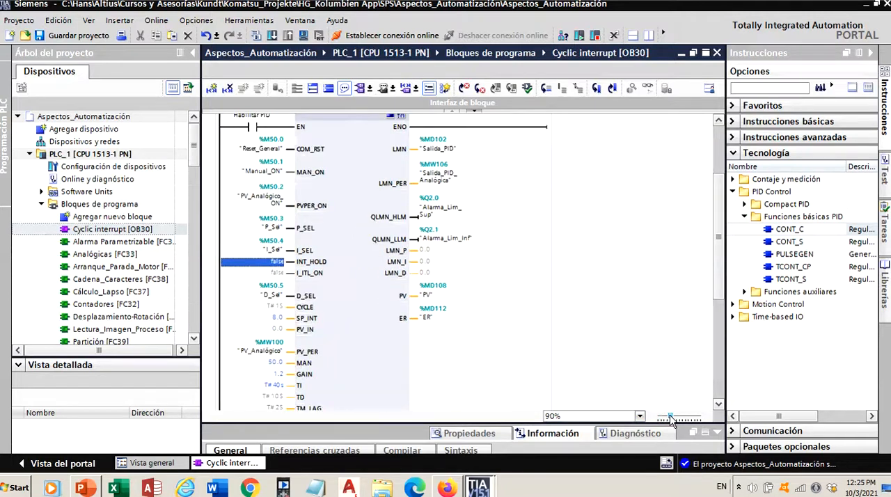
{"action": "left_click", "coordinate": [672, 418]}
{"action": "mouse_move", "coordinate": [717, 274]}
{"action": "left_mouse_down"}
{"action": "mouse_move", "coordinate": [716, 241]}
{"action": "mouse_move", "coordinate": [711, 257]}
{"action": "left_mouse_up"}
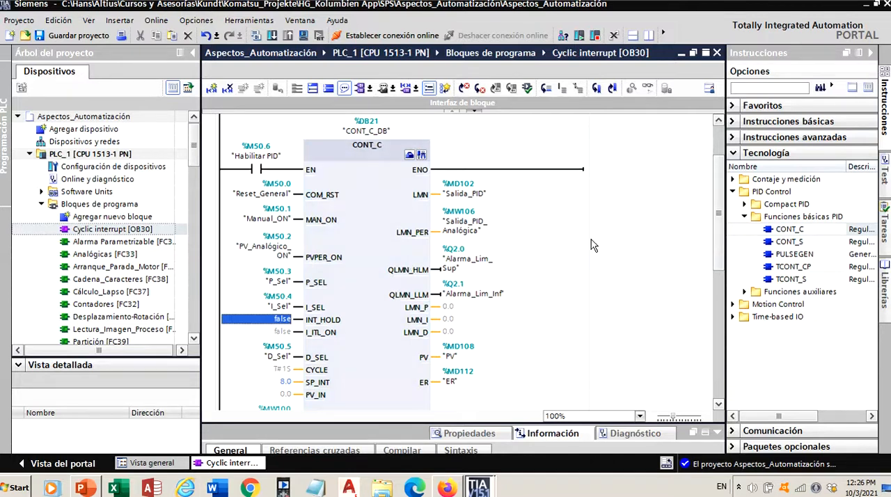
{"action": "scroll", "coordinate": [719, 237], "scroll_direction": "down", "scroll_amount": 2}
{"action": "scroll", "coordinate": [717, 257], "scroll_direction": "down", "scroll_amount": 2}
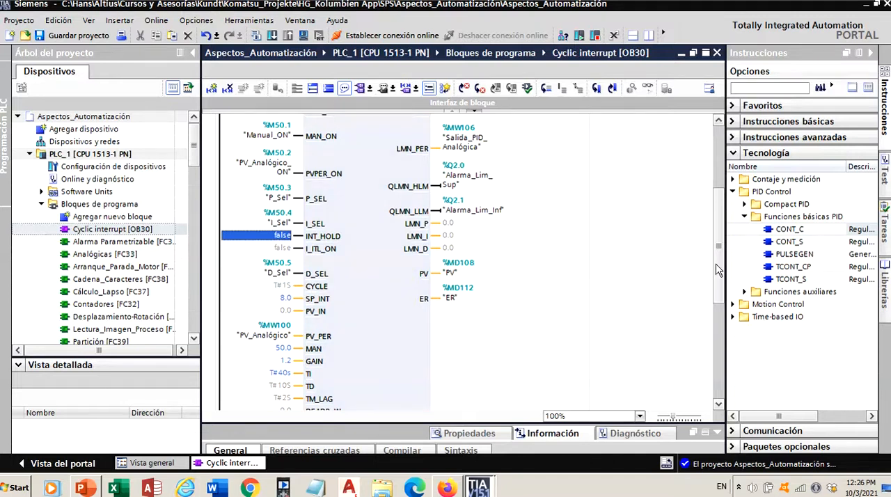
{"action": "scroll", "coordinate": [715, 268], "scroll_direction": "down", "scroll_amount": 1}
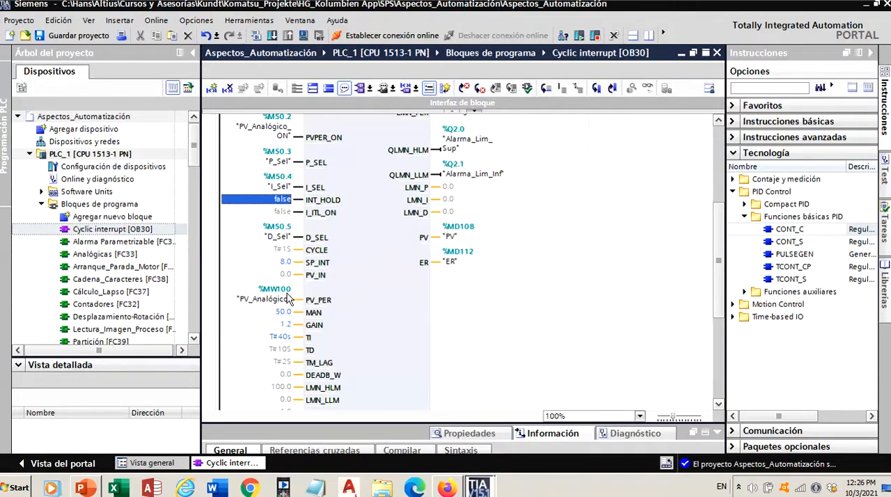
{"action": "scroll", "coordinate": [714, 272], "scroll_direction": "down", "scroll_amount": 2}
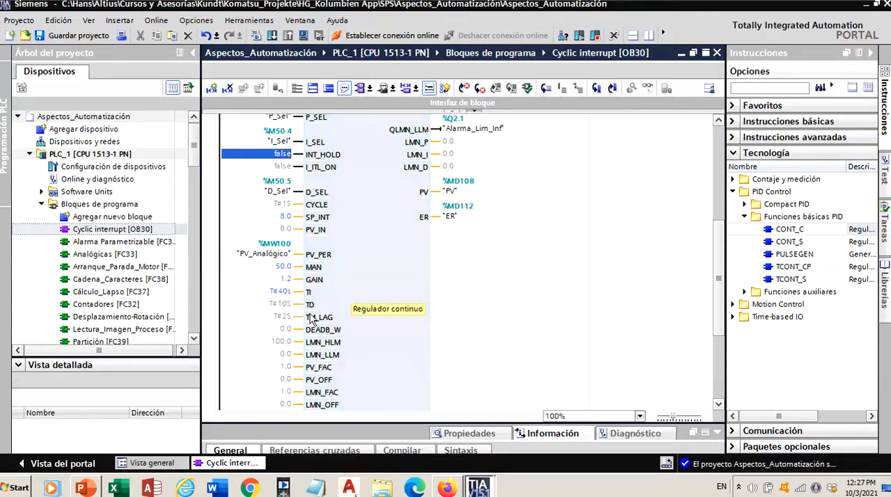
- Set the CONT_C output limits to 80.0 for LMN_HLM and -70.0 for LMN_LLM
{"action": "left_click_drag", "start_coordinate": [716, 270], "coordinate": [718, 292]}
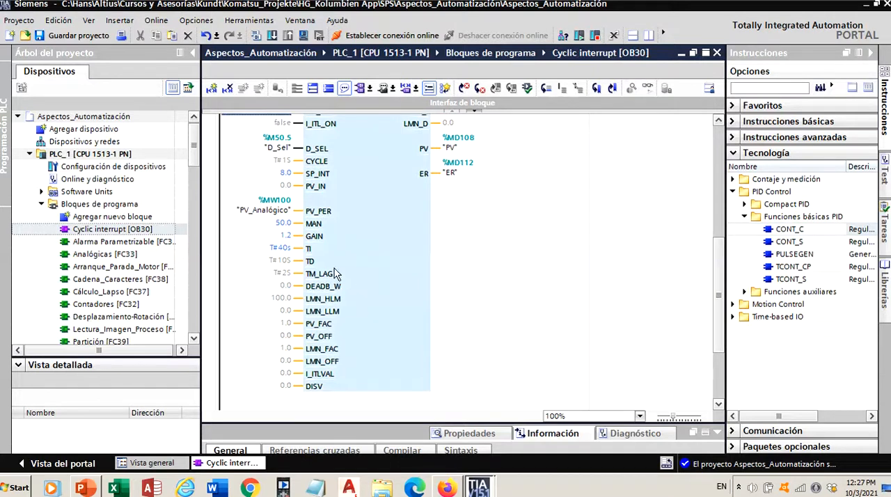
{"action": "double_click", "coordinate": [286, 299]}
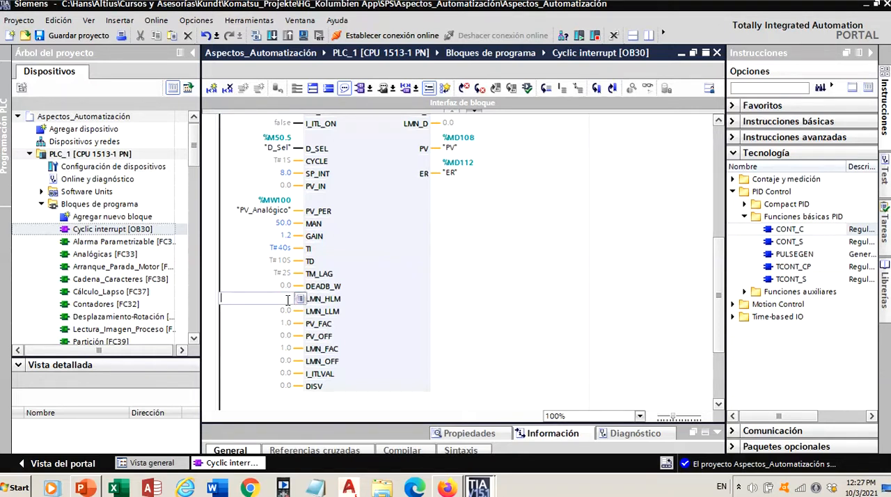
{"action": "type", "text": "80"}
{"action": "key", "text": "Return"}
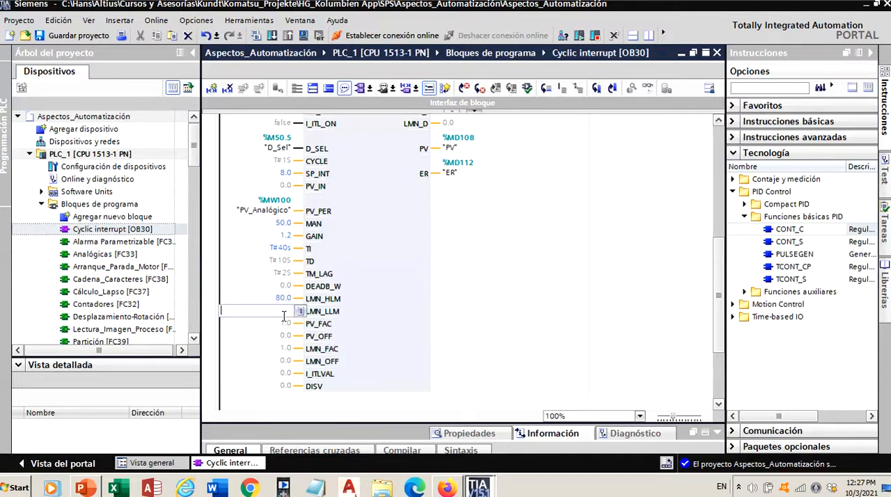
{"action": "type", "text": "-7"}
{"action": "key", "text": "Return"}
{"action": "key", "text": "Return"}
- Review the CONT_C block's limit alarm outputs, remaining scaling inputs, and the PV and ER output assignments
{"action": "left_click_drag", "start_coordinate": [720, 262], "coordinate": [721, 219]}
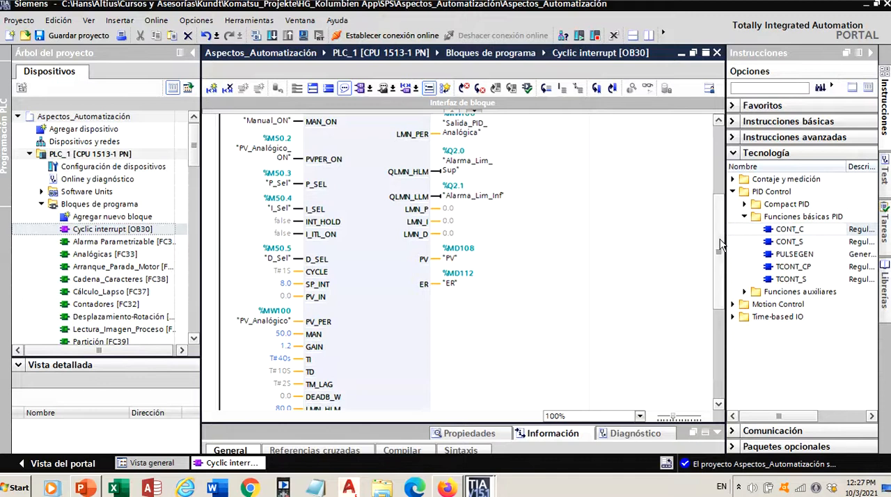
{"action": "left_click_drag", "start_coordinate": [720, 245], "coordinate": [720, 284]}
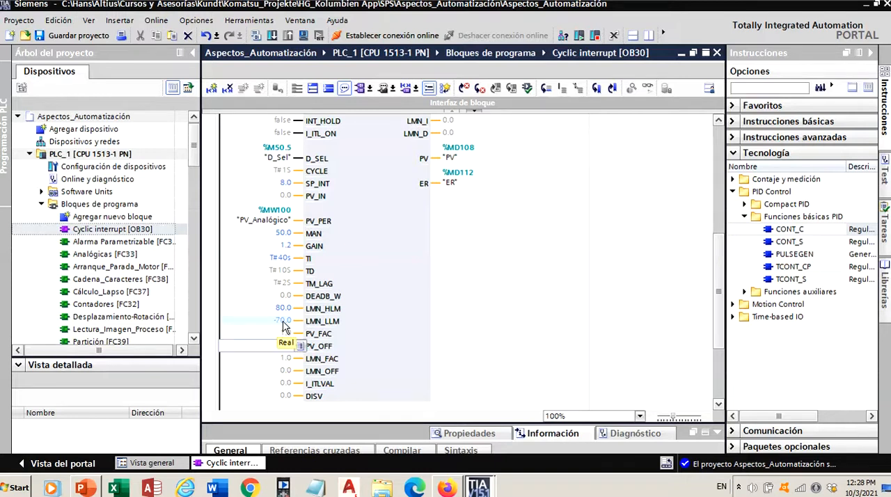
{"action": "scroll", "coordinate": [716, 274], "scroll_direction": "up", "scroll_amount": 3}
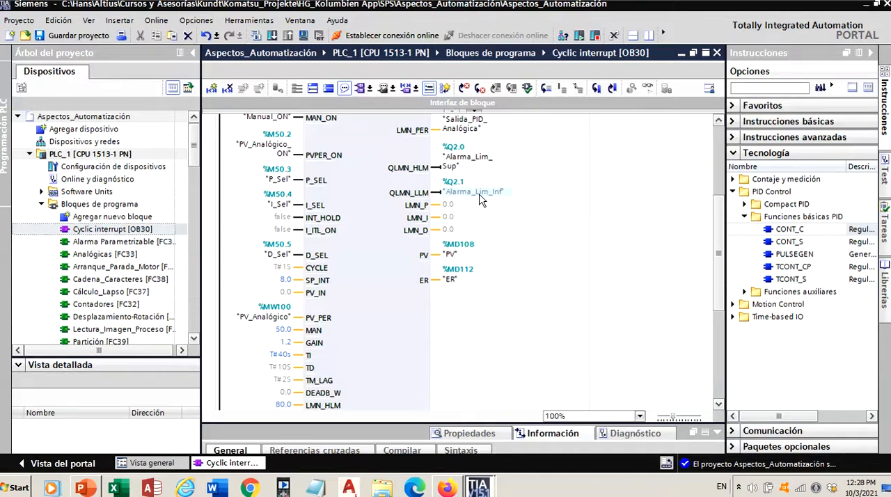
{"action": "scroll", "coordinate": [715, 292], "scroll_direction": "down", "scroll_amount": 3}
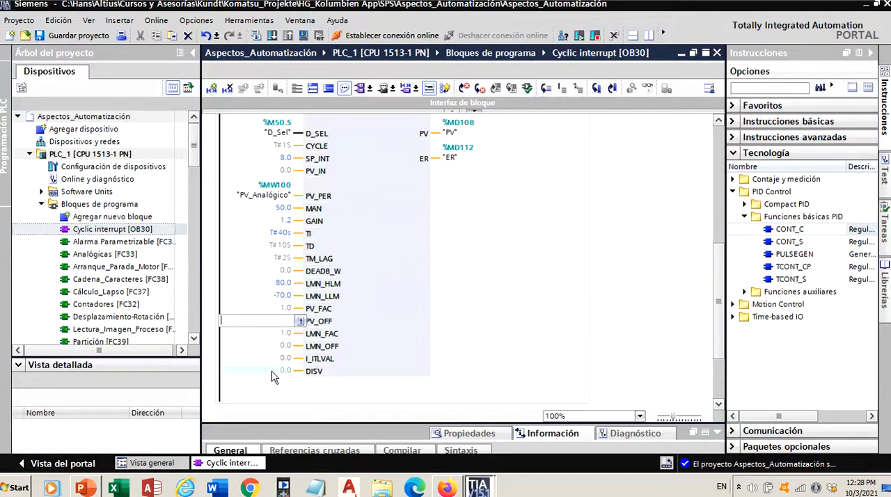
{"action": "left_click_drag", "start_coordinate": [715, 330], "coordinate": [716, 268]}
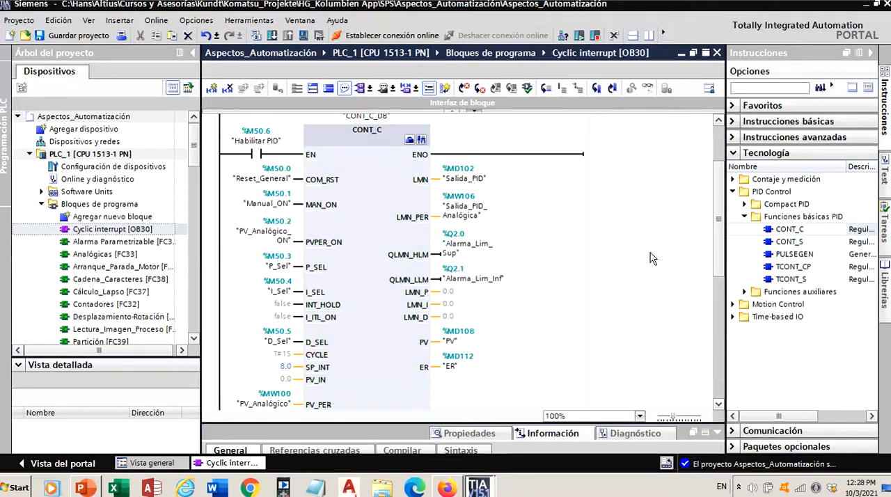
{"action": "scroll", "coordinate": [714, 250], "scroll_direction": "down", "scroll_amount": 3}
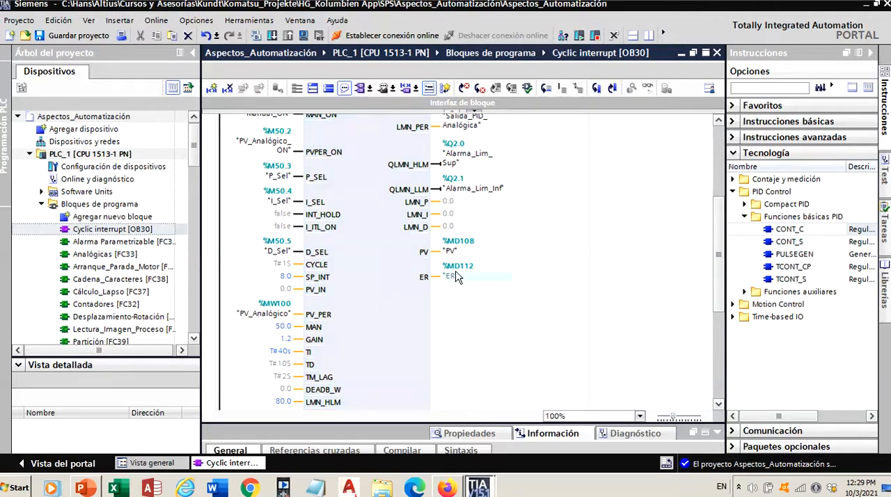
{"action": "scroll", "coordinate": [724, 298], "scroll_direction": "up", "scroll_amount": 4}
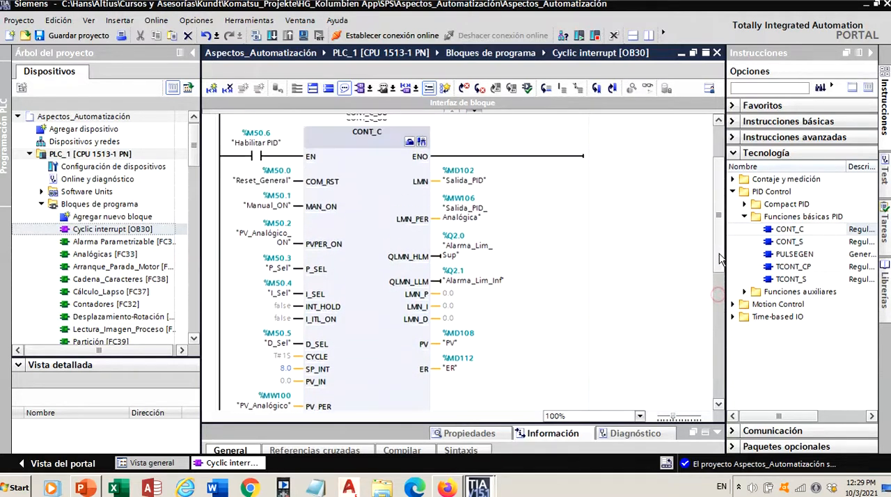
- Save the project with the completed CONT_C block and select PLC_1 in the project tree
{"action": "left_click_drag", "start_coordinate": [721, 243], "coordinate": [722, 264]}
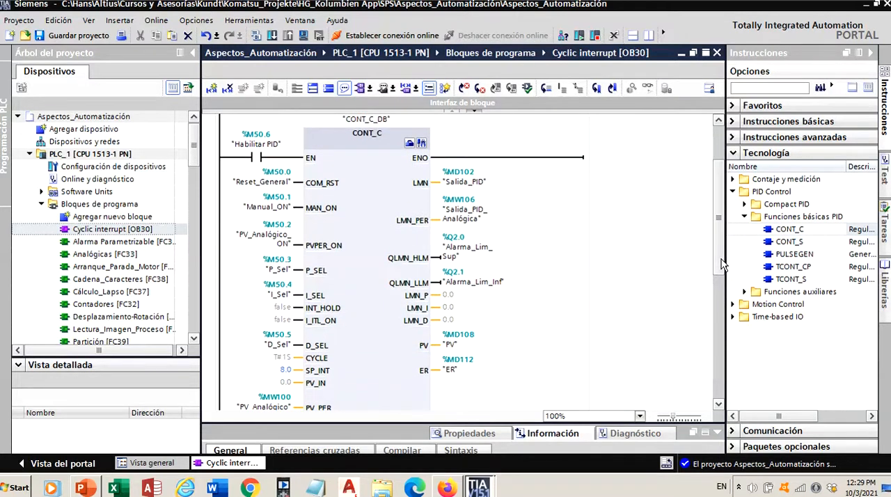
{"action": "left_click_drag", "start_coordinate": [722, 265], "coordinate": [720, 245]}
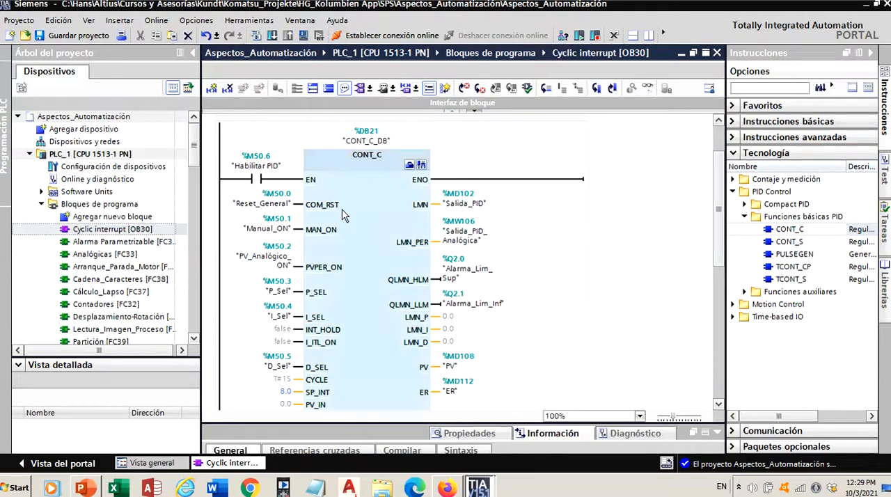
{"action": "left_click", "coordinate": [78, 36]}
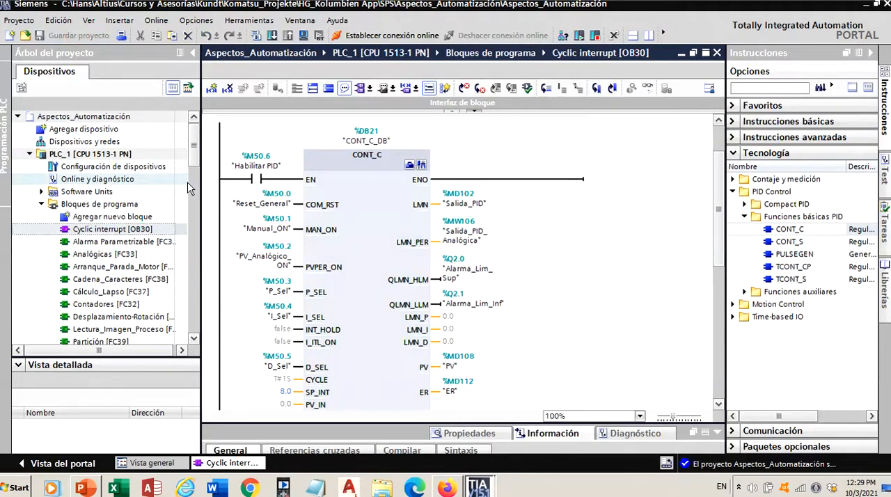
{"action": "left_click", "coordinate": [133, 154]}
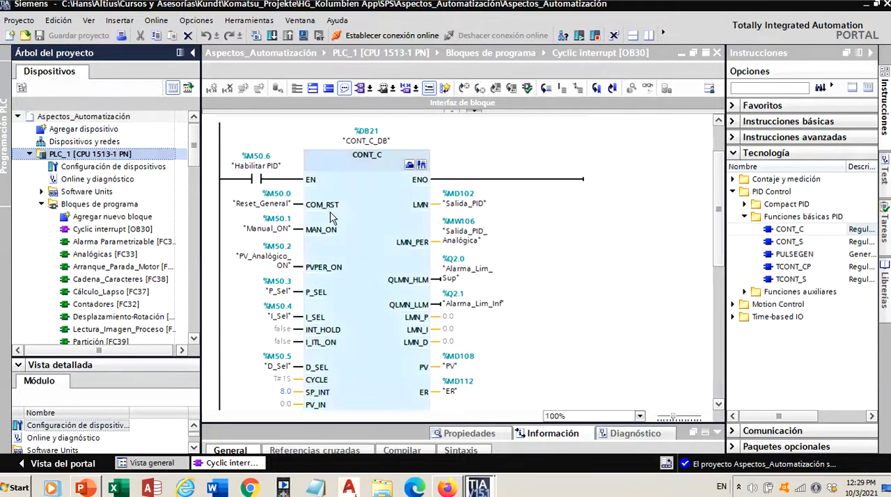
- Review the CONT_C configuration: control error, controller and manipulated variable settings, plus the parameter view, and close it
{"action": "scroll", "coordinate": [717, 226], "scroll_direction": "up", "scroll_amount": 1}
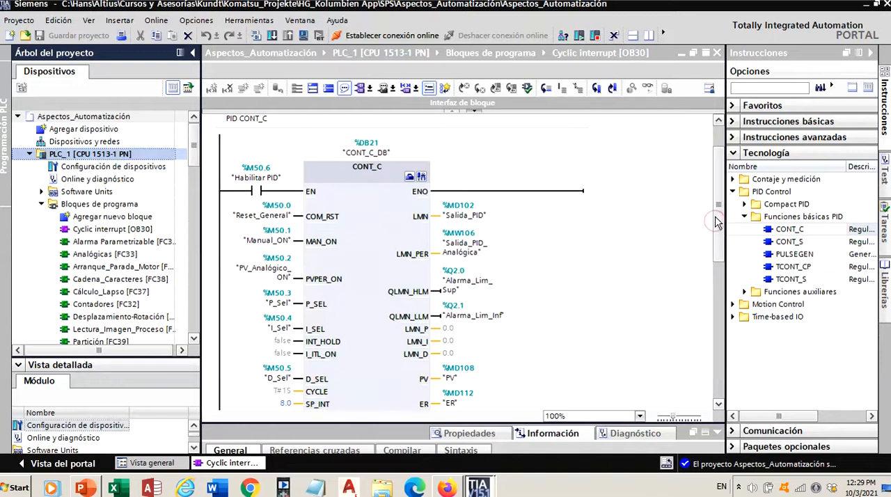
{"action": "left_click", "coordinate": [409, 178]}
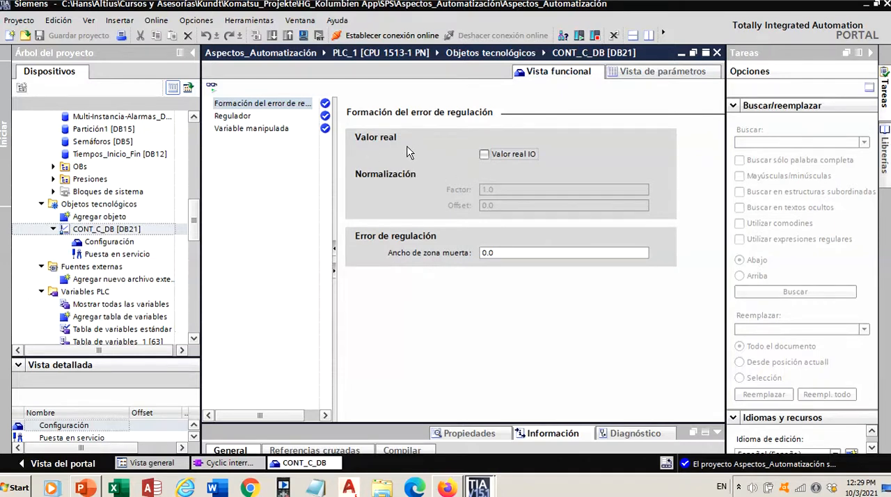
{"action": "left_click", "coordinate": [236, 116]}
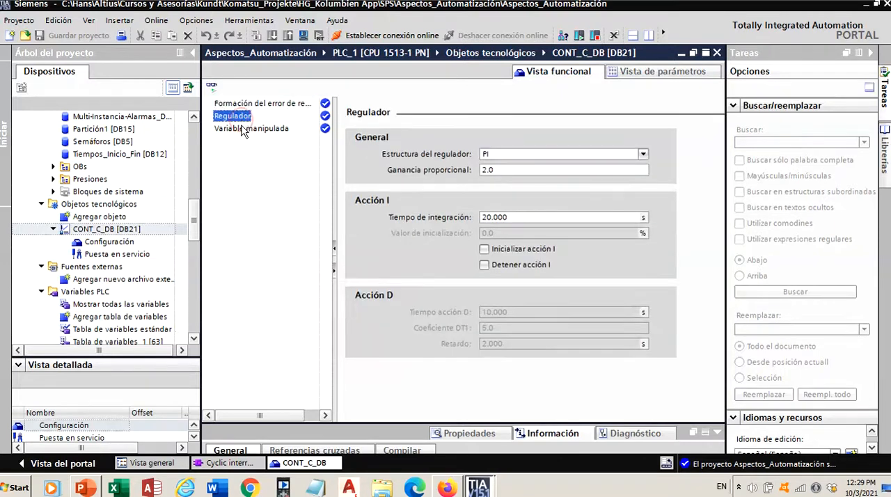
{"action": "left_click", "coordinate": [243, 129]}
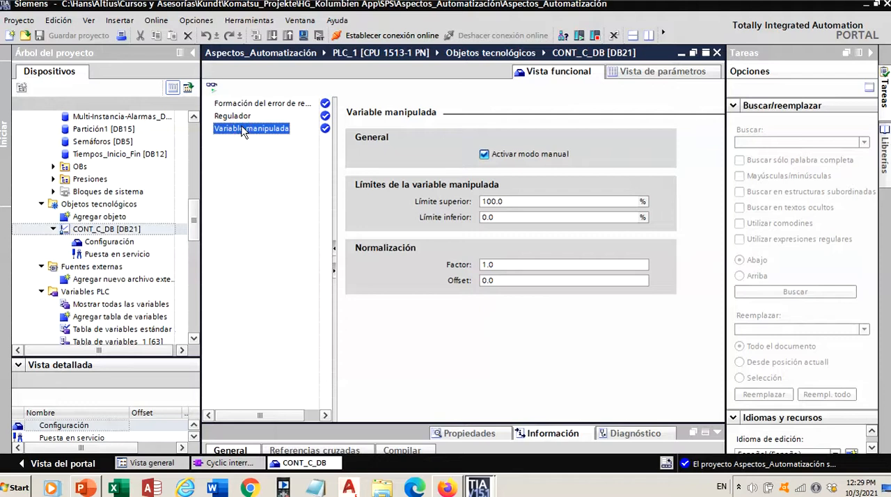
{"action": "left_click", "coordinate": [627, 76]}
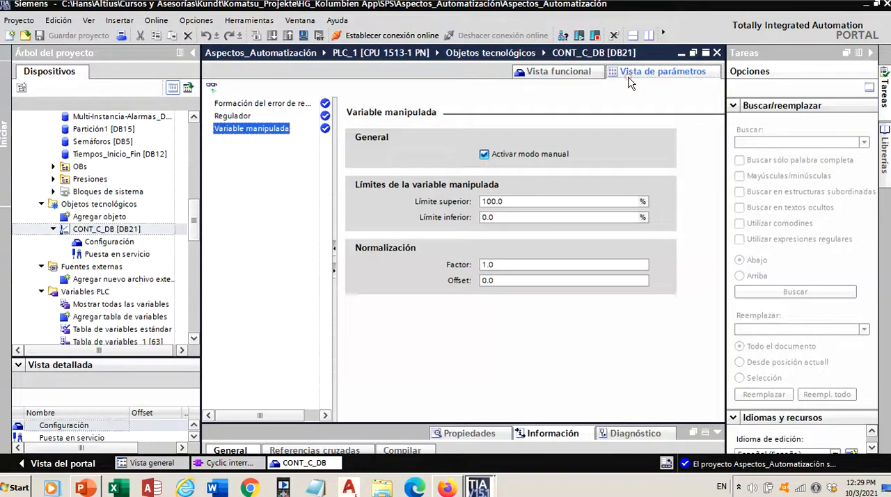
{"action": "left_click_drag", "start_coordinate": [722, 237], "coordinate": [723, 204]}
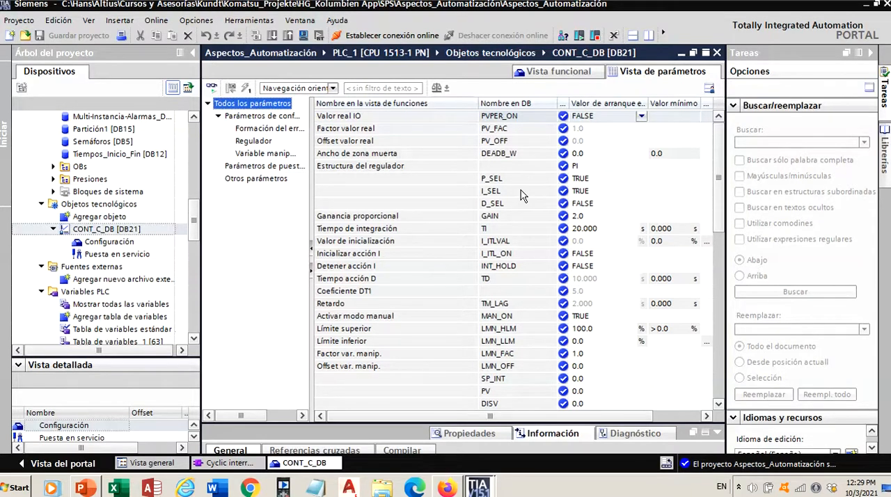
{"action": "left_click", "coordinate": [716, 53]}
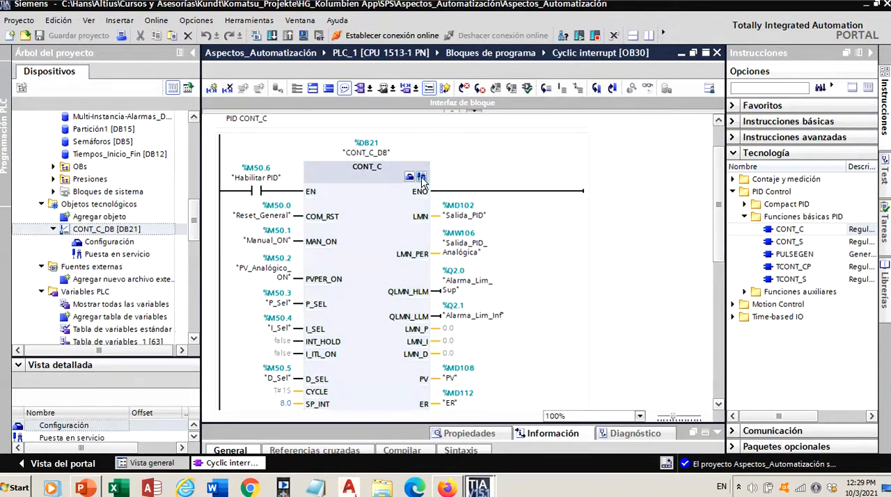
- Examine the CONT_C commissioning view: trace chart, signal table, tuning values and controller diagram; hide the legend and close the view
{"action": "left_click", "coordinate": [421, 179]}
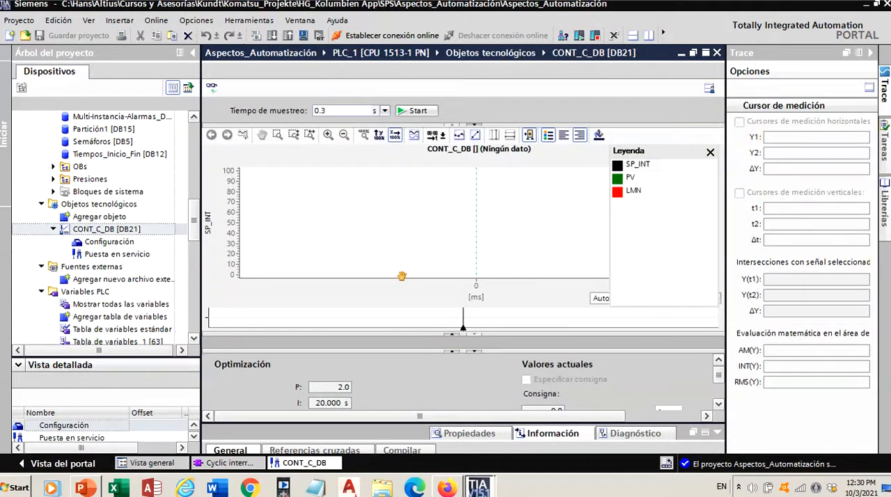
{"action": "left_click_drag", "start_coordinate": [420, 334], "coordinate": [424, 298]}
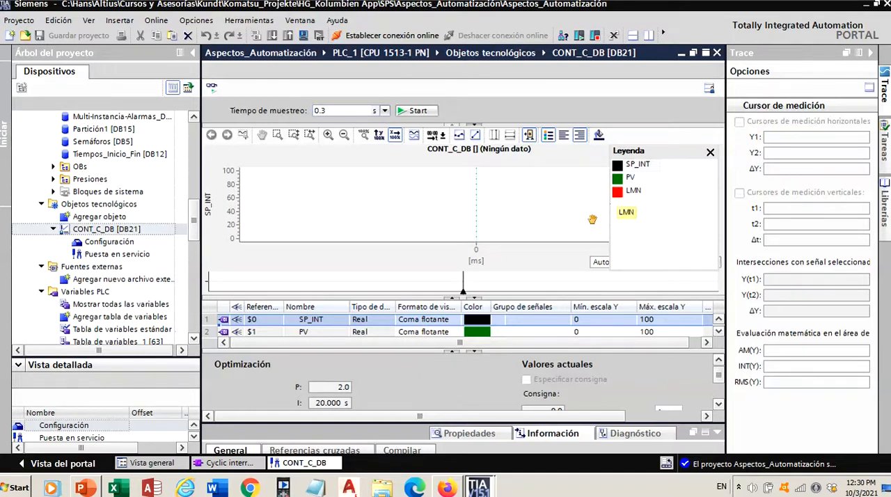
{"action": "left_click_drag", "start_coordinate": [718, 376], "coordinate": [717, 391]}
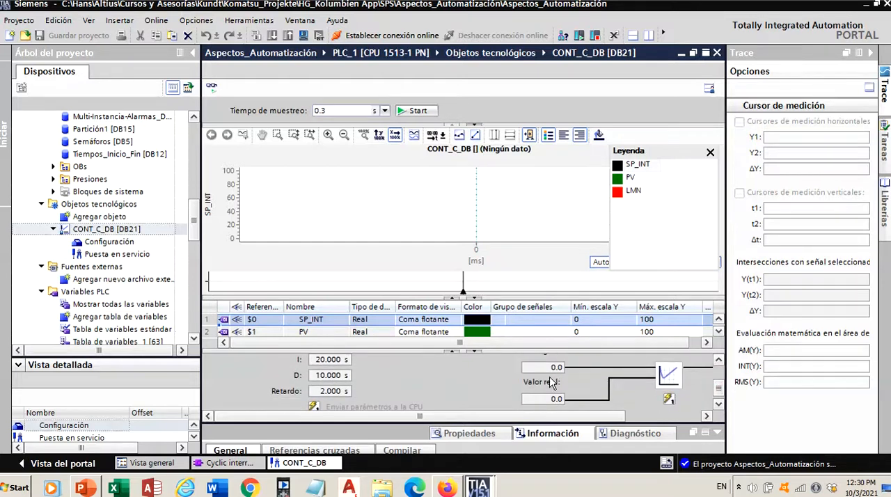
{"action": "scroll", "coordinate": [715, 388], "scroll_direction": "up", "scroll_amount": 1}
{"action": "scroll", "coordinate": [715, 388], "scroll_direction": "down", "scroll_amount": 1}
{"action": "left_click_drag", "start_coordinate": [607, 416], "coordinate": [681, 420]}
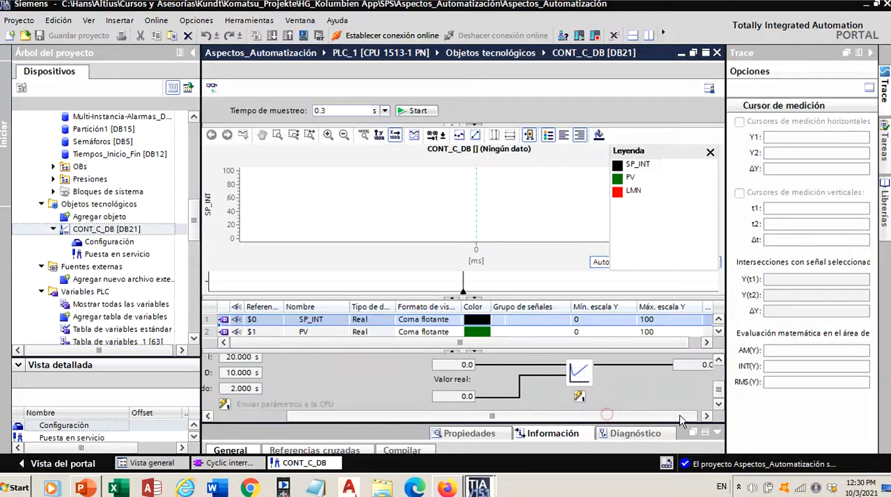
{"action": "scroll", "coordinate": [717, 391], "scroll_direction": "up", "scroll_amount": 1}
{"action": "scroll", "coordinate": [718, 391], "scroll_direction": "down", "scroll_amount": 1}
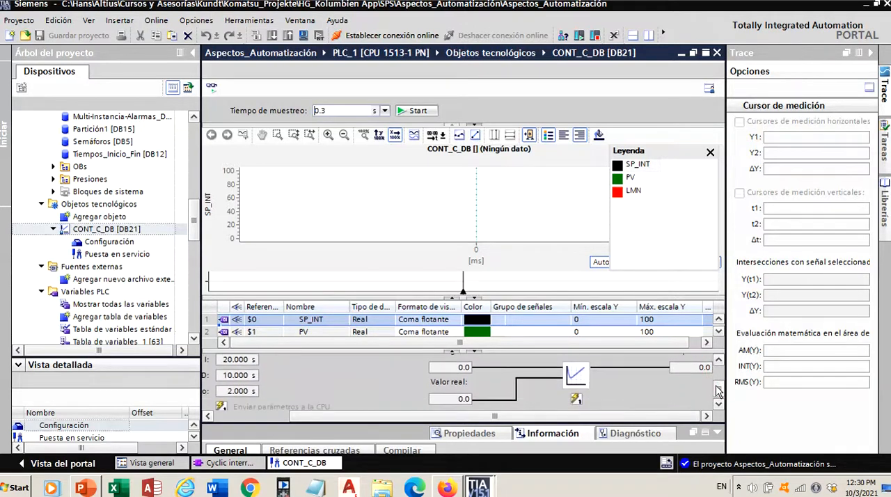
{"action": "left_click_drag", "start_coordinate": [615, 416], "coordinate": [554, 422]}
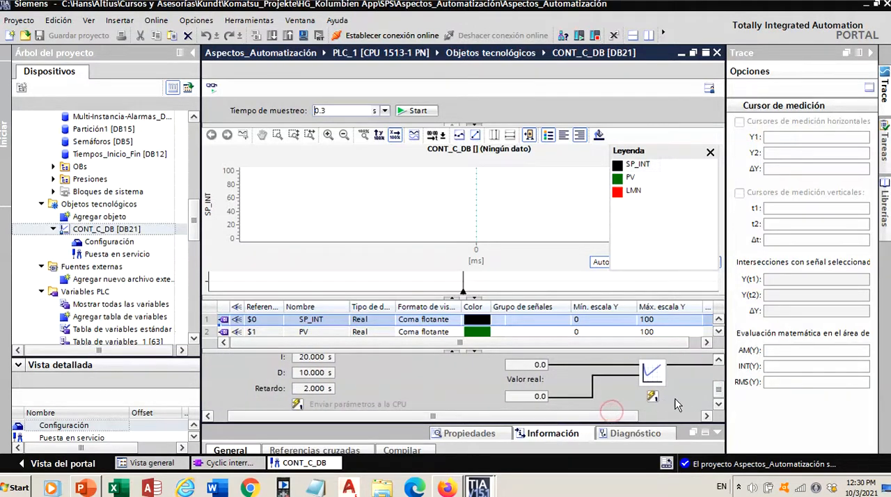
{"action": "scroll", "coordinate": [718, 395], "scroll_direction": "up", "scroll_amount": 1}
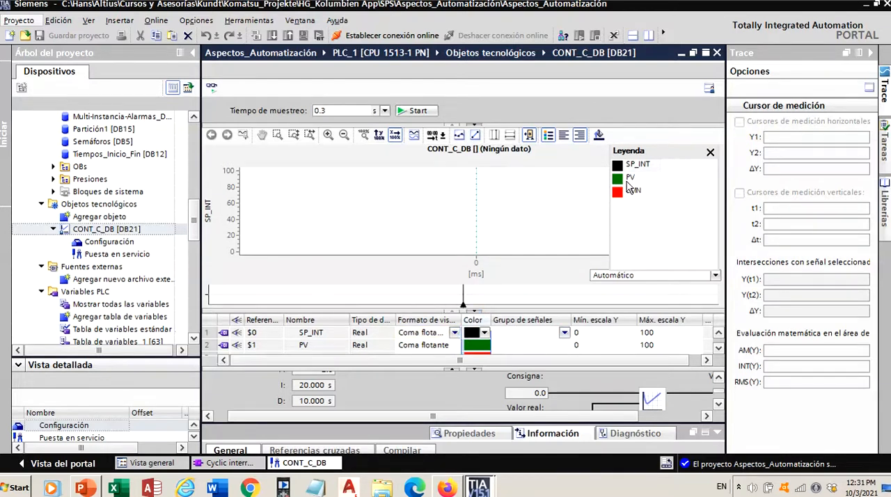
{"action": "left_click", "coordinate": [710, 152]}
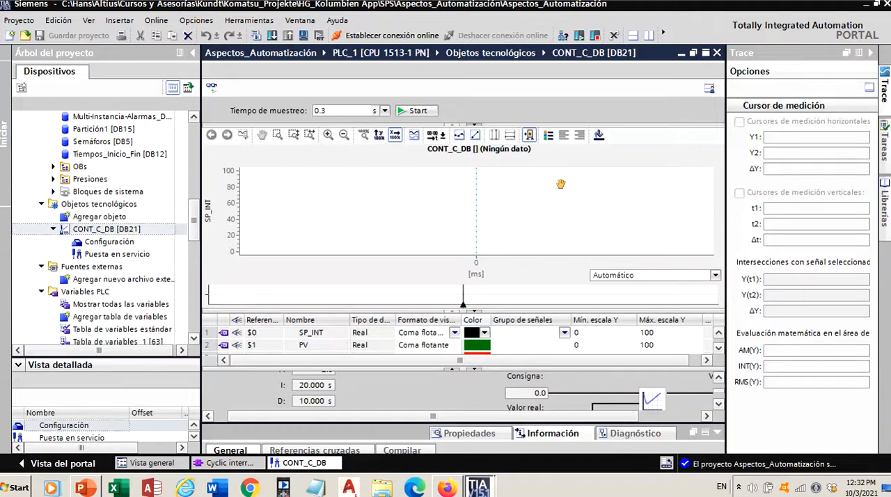
{"action": "left_click", "coordinate": [717, 53]}
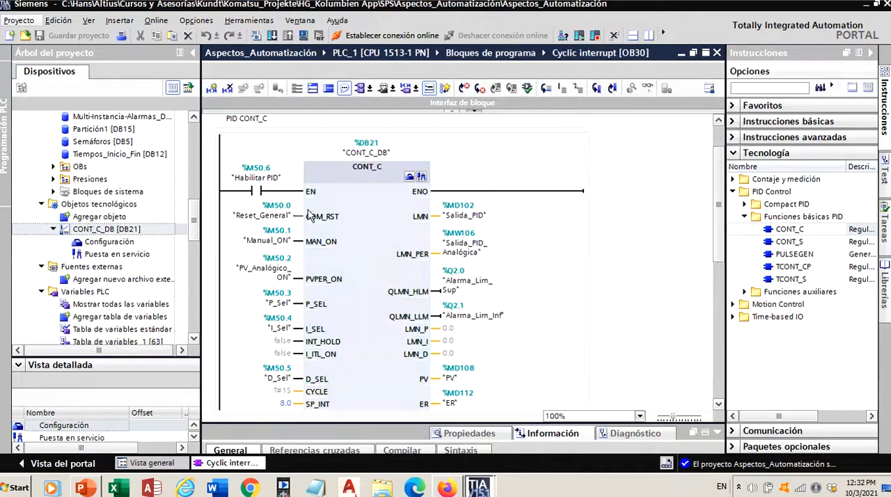
- Start the PLC simulation for PLC_1, accepting that the other online interfaces are disabled
{"action": "left_click_drag", "start_coordinate": [197, 225], "coordinate": [200, 161]}
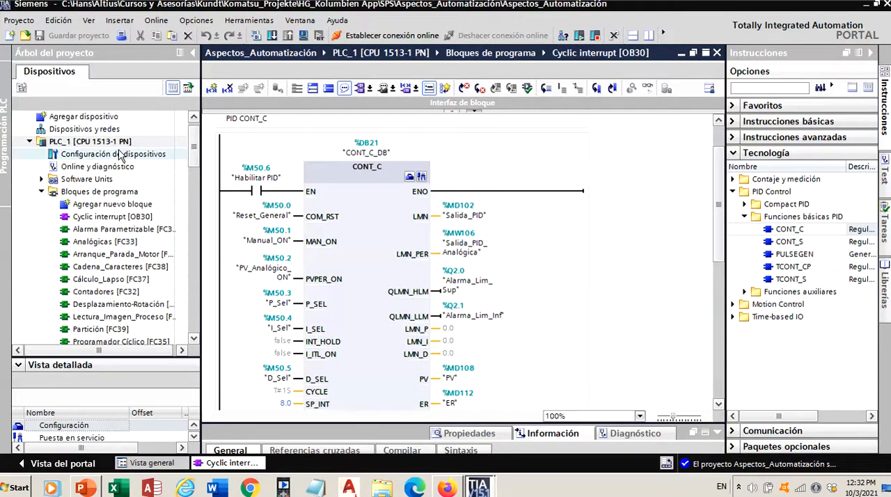
{"action": "left_click", "coordinate": [108, 142]}
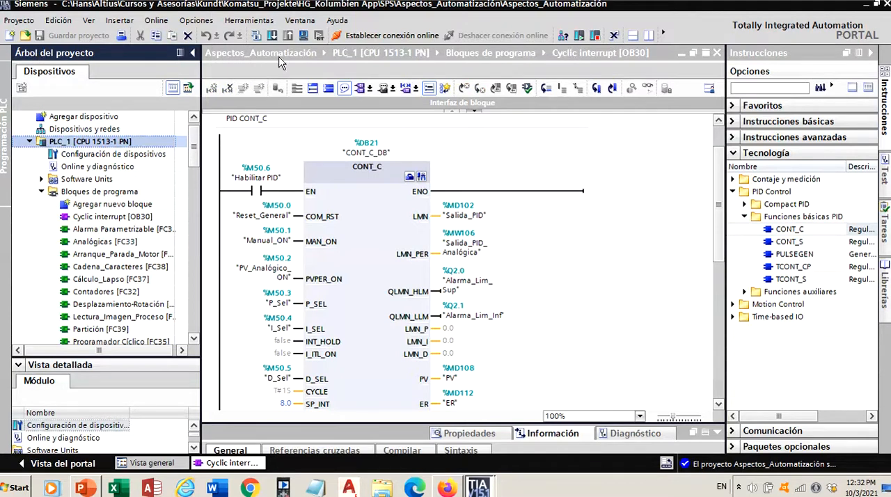
{"action": "left_click", "coordinate": [302, 36]}
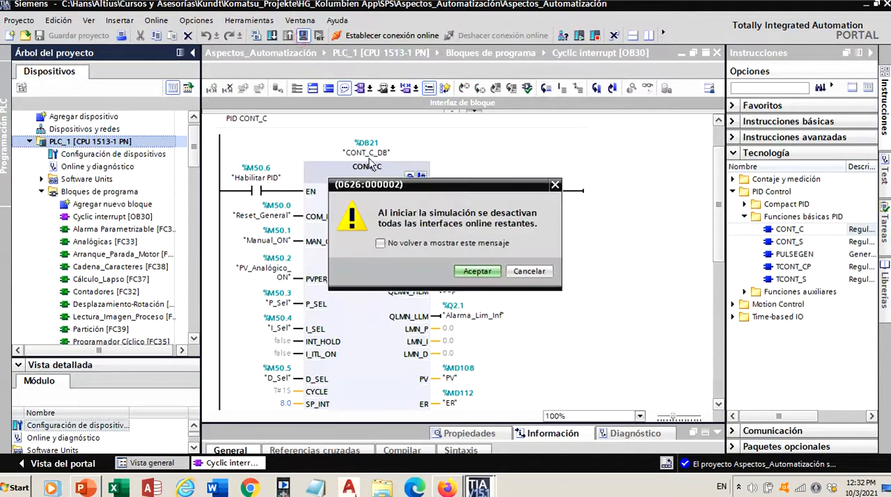
{"action": "left_click", "coordinate": [477, 268]}
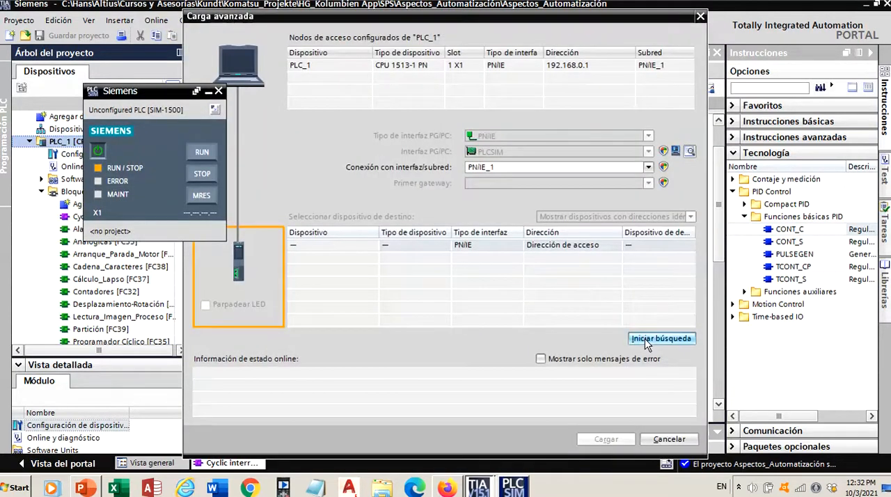
- Find the simulated CPU on PN/IE_1 and load the compiled PLC_1 program into it
{"action": "left_click", "coordinate": [639, 341]}
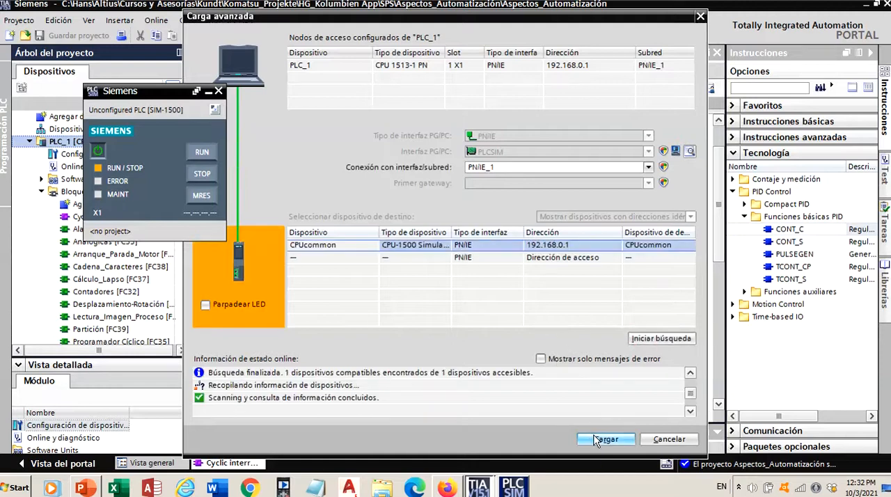
{"action": "left_click", "coordinate": [604, 438]}
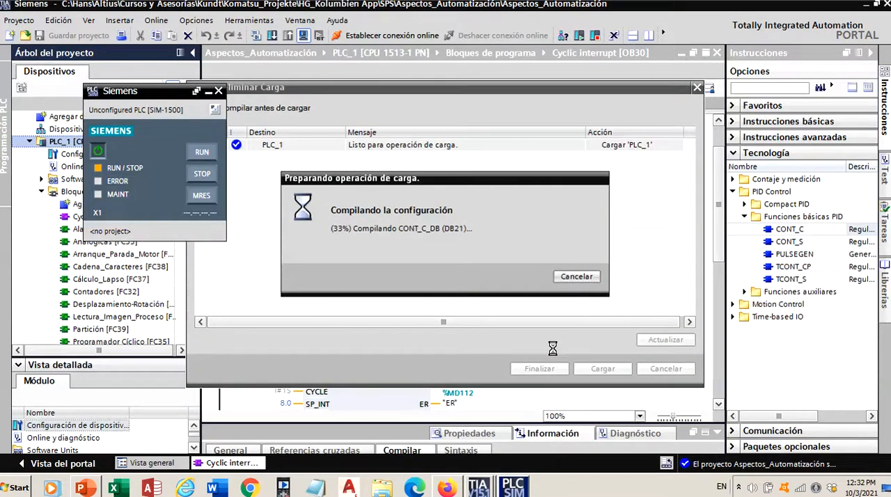
{"action": "left_click", "coordinate": [588, 368]}
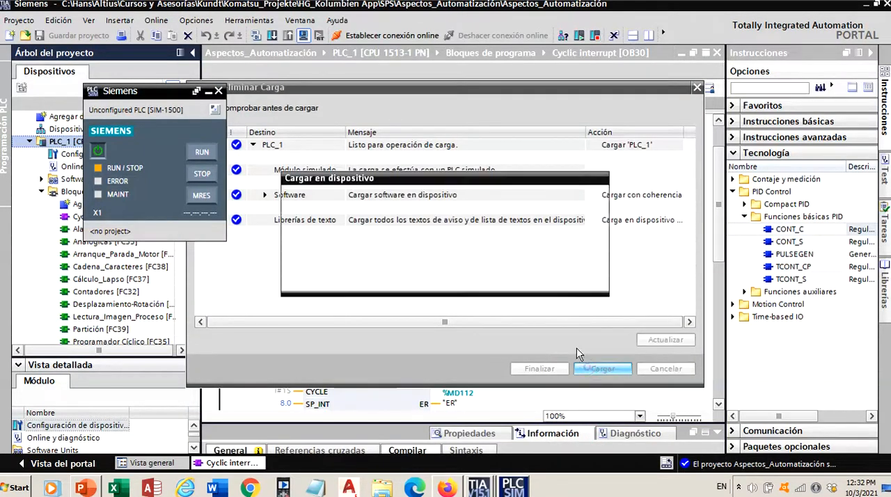
{"action": "left_click", "coordinate": [555, 368]}
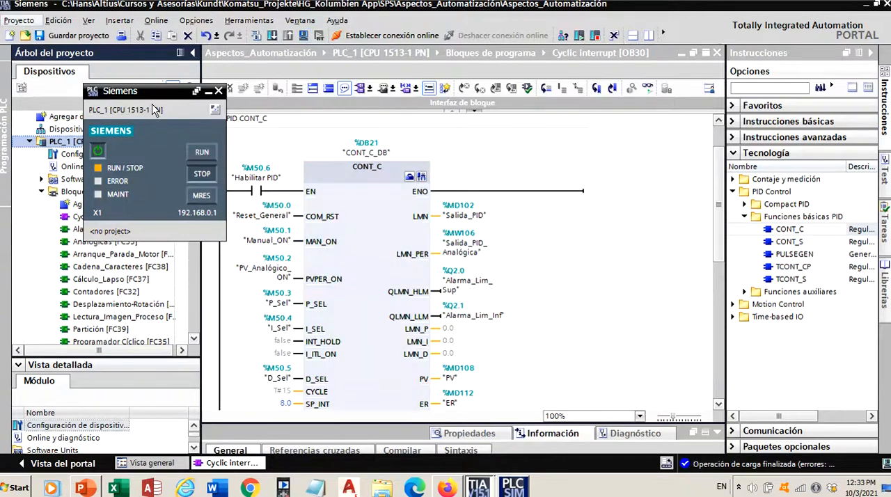
- Turn on online monitoring of the Cyclic interrupt block and switch the simulated CPU to RUN
{"action": "left_click_drag", "start_coordinate": [158, 99], "coordinate": [779, 268]}
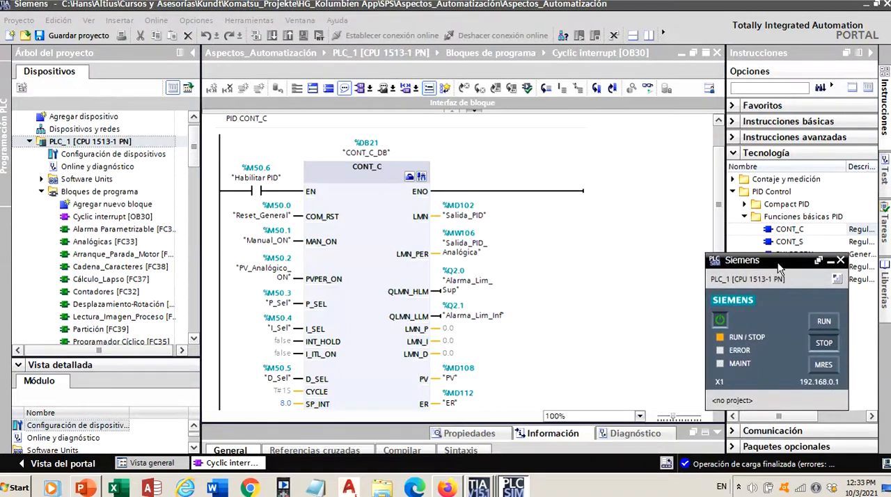
{"action": "left_click_drag", "start_coordinate": [717, 218], "coordinate": [713, 206]}
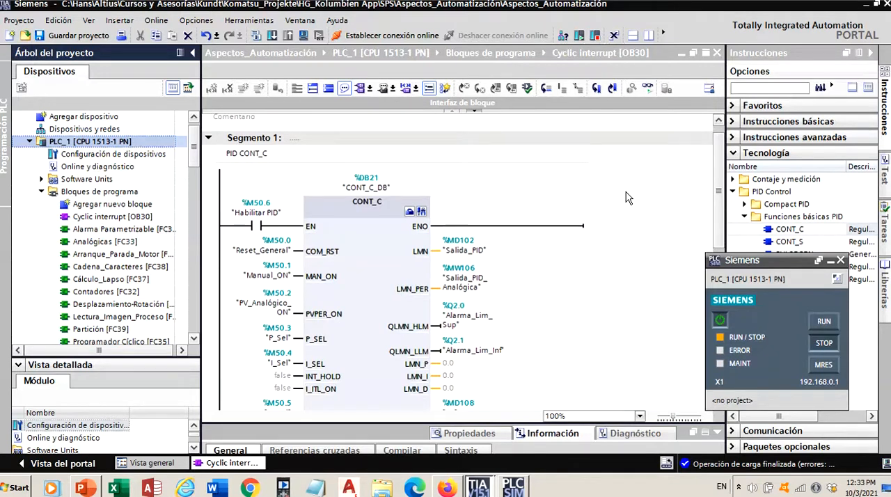
{"action": "left_click", "coordinate": [646, 91]}
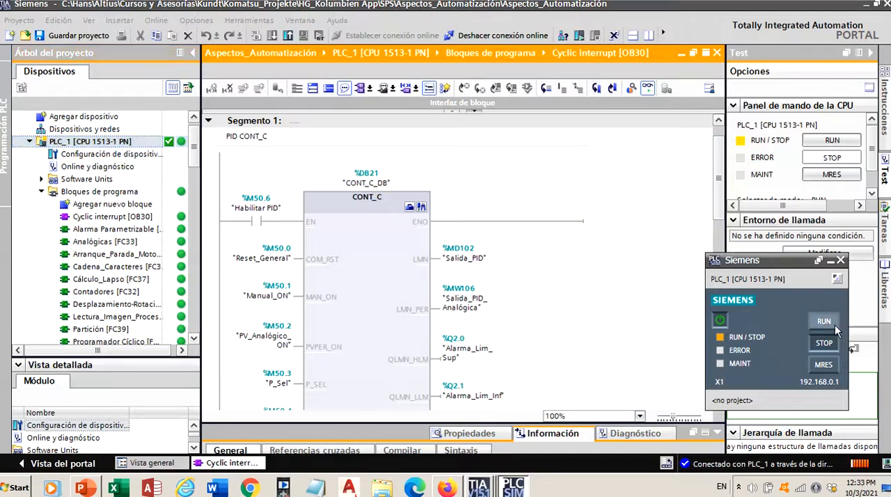
{"action": "left_click", "coordinate": [835, 324]}
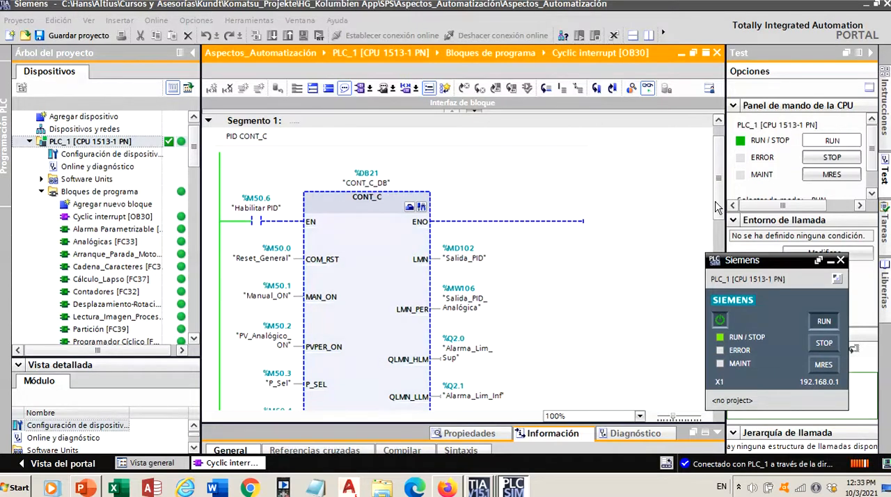
- Examine the online status of the CONT_C block's enable contact, inputs and outputs
{"action": "left_click_drag", "start_coordinate": [715, 201], "coordinate": [713, 220]}
{"action": "scroll", "coordinate": [713, 225], "scroll_direction": "down", "scroll_amount": 2}
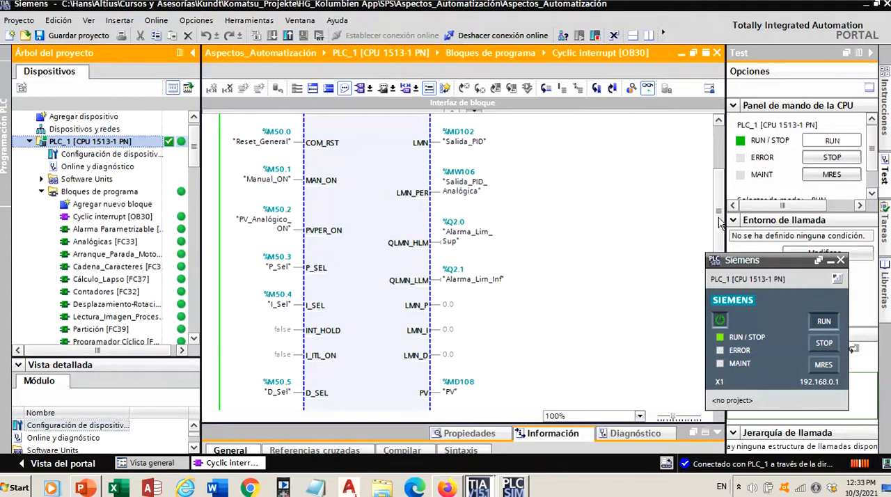
{"action": "left_click_drag", "start_coordinate": [720, 223], "coordinate": [721, 197]}
{"action": "scroll", "coordinate": [721, 195], "scroll_direction": "up", "scroll_amount": 1}
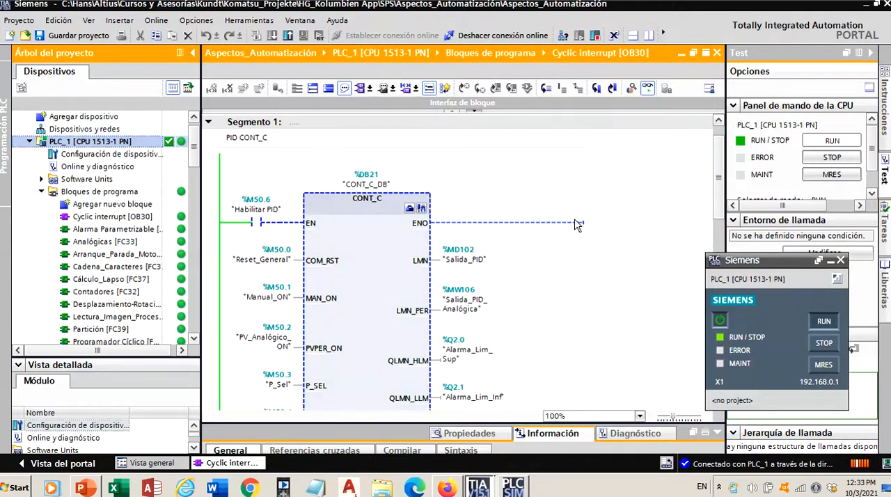
{"action": "left_click_drag", "start_coordinate": [717, 199], "coordinate": [717, 211]}
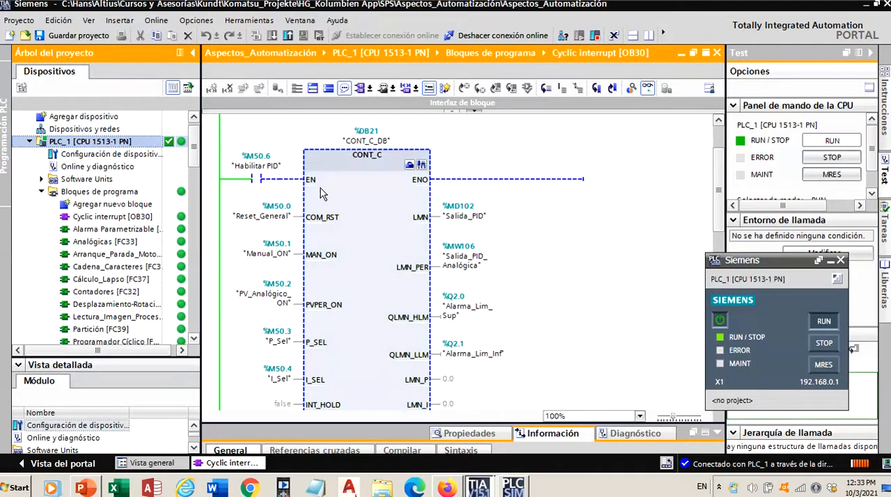
- Force the Reset_General input and the Habilitar PID enable contact of the CONT_C block to 1
{"action": "right_click", "coordinate": [266, 217]}
{"action": "mouse_move", "coordinate": [286, 221]}
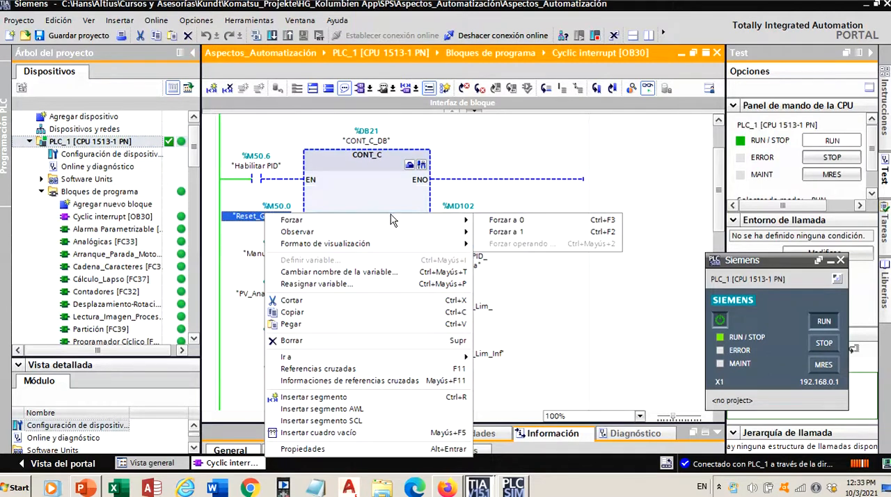
{"action": "left_click", "coordinate": [490, 233]}
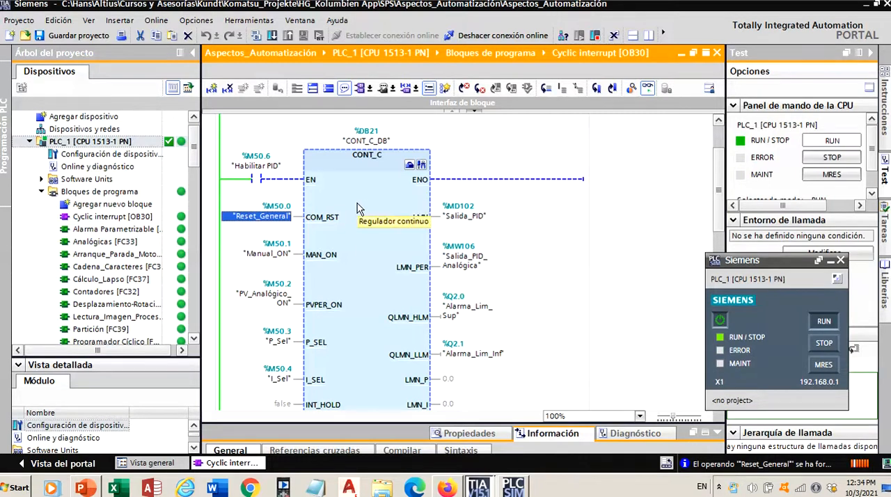
{"action": "left_click", "coordinate": [254, 179]}
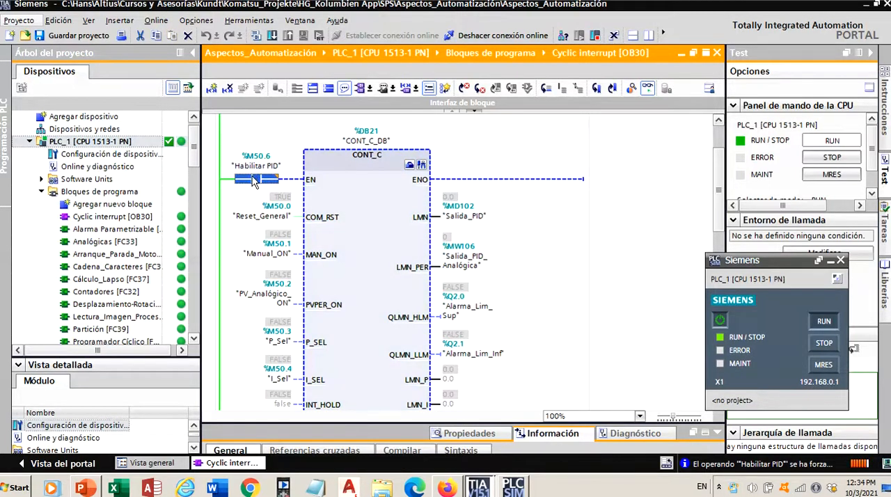
{"action": "right_click", "coordinate": [254, 181]}
{"action": "mouse_move", "coordinate": [288, 186]}
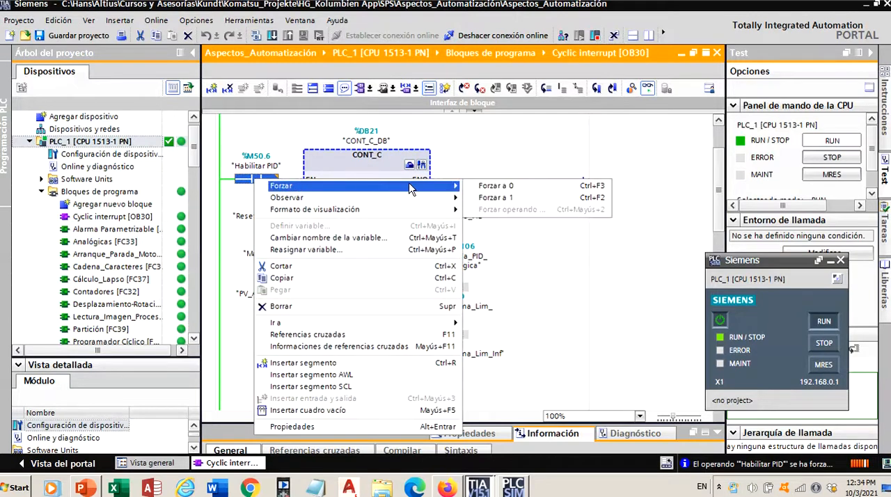
{"action": "left_click", "coordinate": [495, 198]}
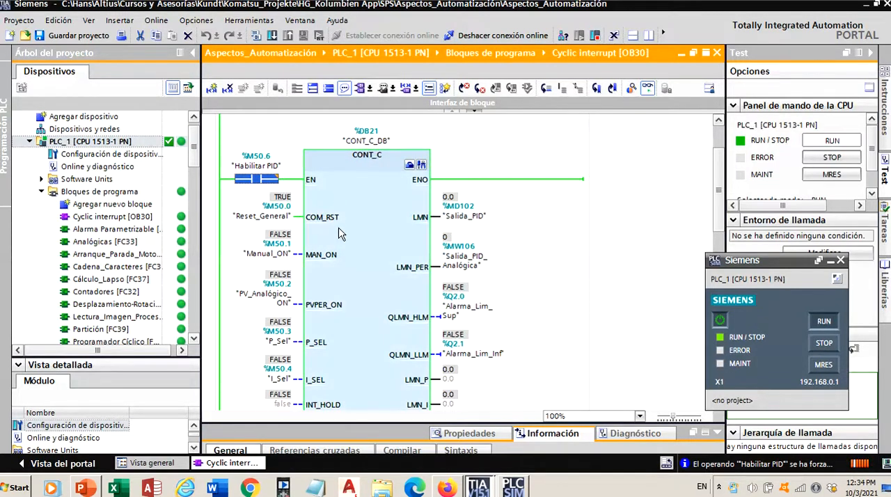
- Force the Manual_ON operand at the MAN_ON input to 1
{"action": "scroll", "coordinate": [719, 192], "scroll_direction": "down", "scroll_amount": 2}
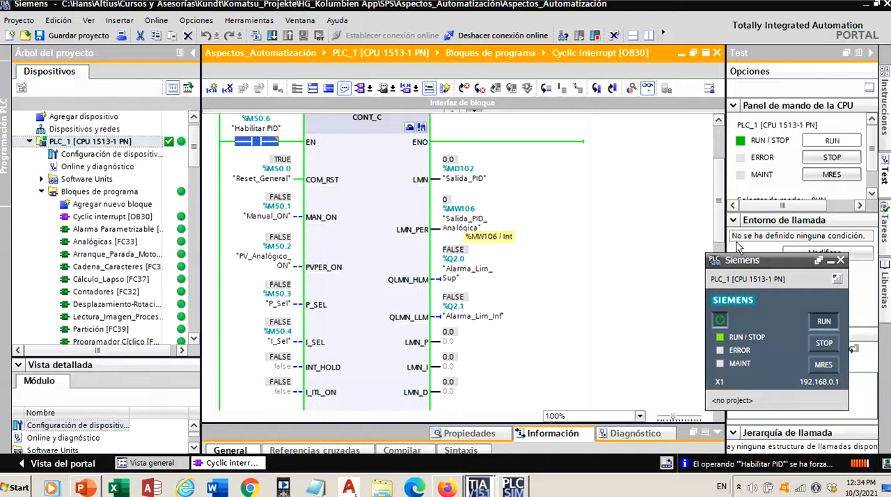
{"action": "scroll", "coordinate": [719, 198], "scroll_direction": "down", "scroll_amount": 4}
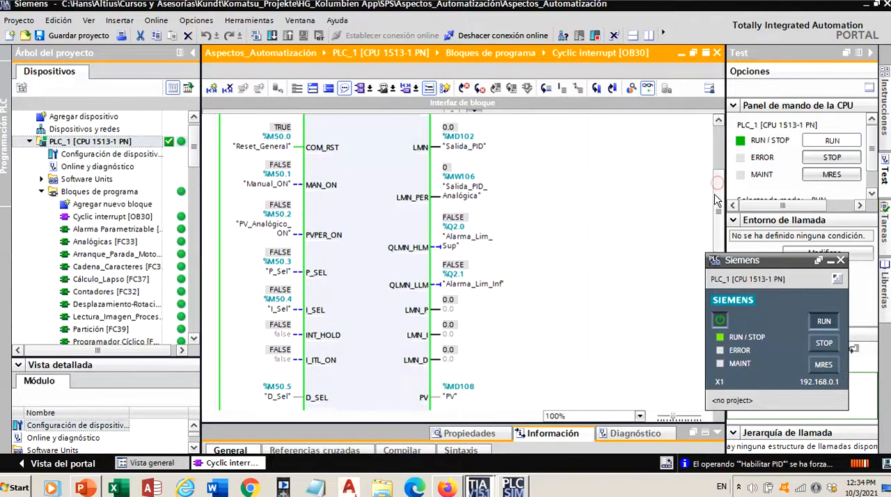
{"action": "scroll", "coordinate": [716, 212], "scroll_direction": "down", "scroll_amount": 3}
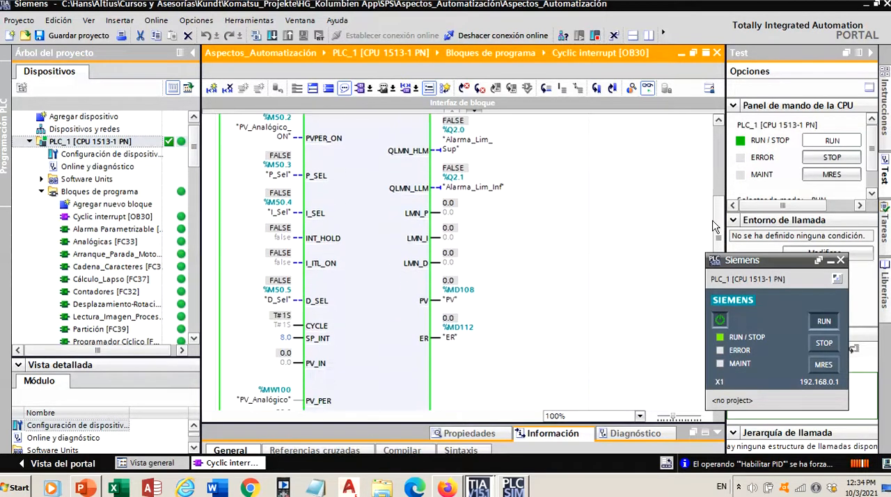
{"action": "scroll", "coordinate": [717, 229], "scroll_direction": "up", "scroll_amount": 8}
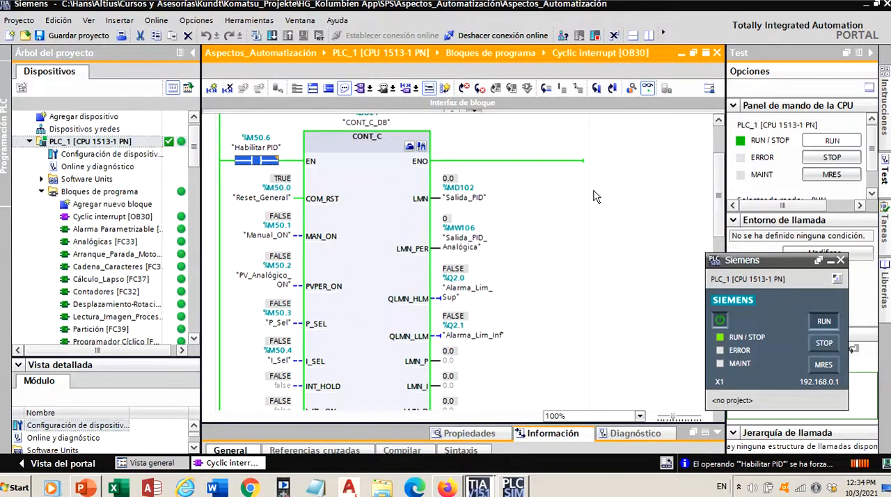
{"action": "right_click", "coordinate": [281, 234]}
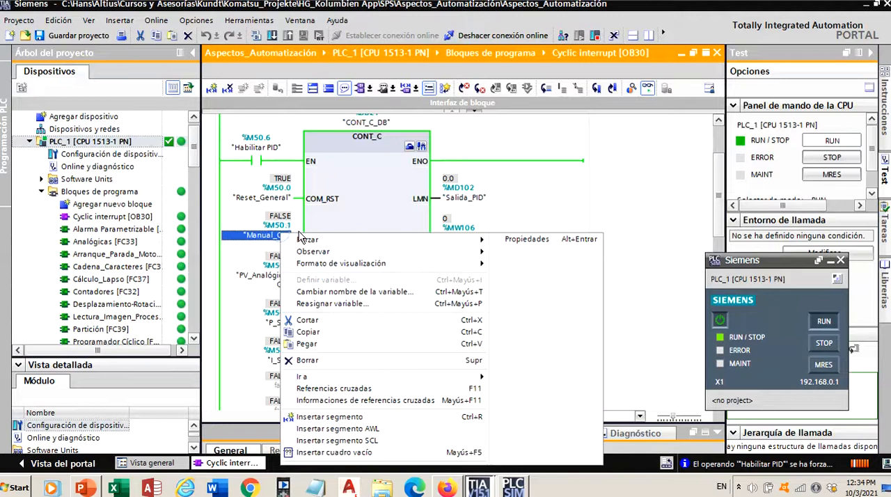
{"action": "mouse_move", "coordinate": [308, 239]}
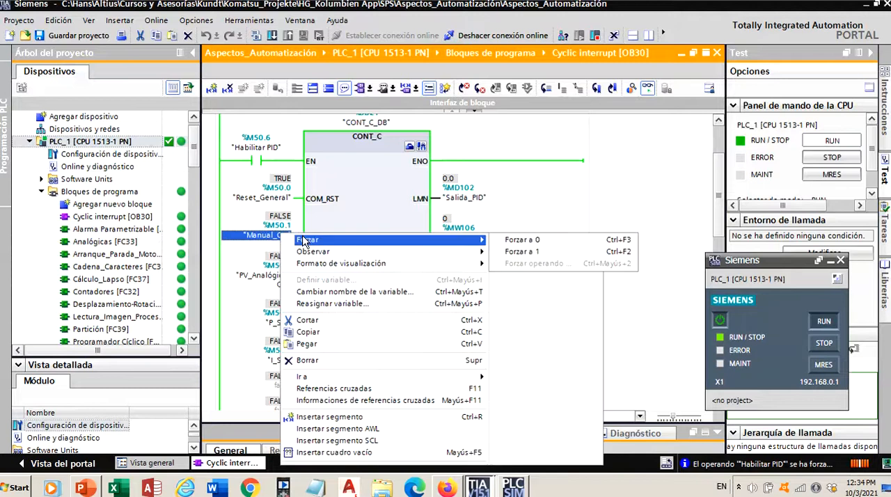
{"action": "left_click", "coordinate": [503, 251]}
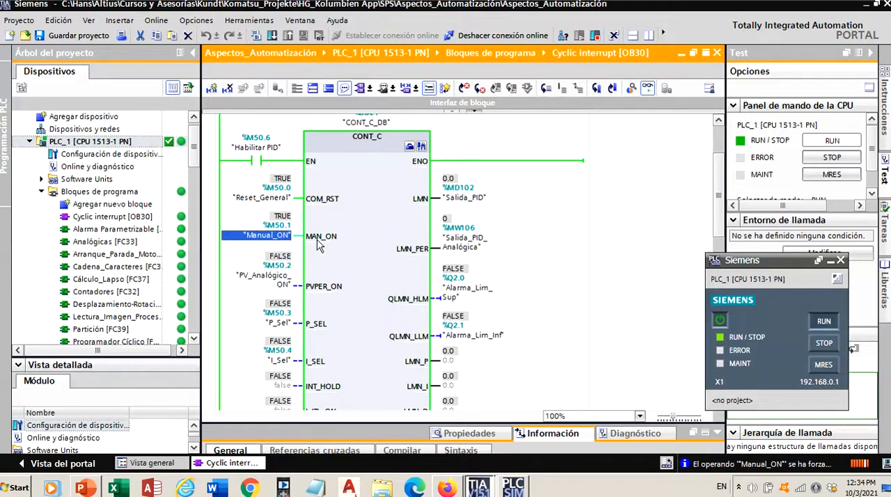
- Force the PV_Analógico operand (%MW100) at the PV_PER input to the decimal value 1040
{"action": "left_click_drag", "start_coordinate": [714, 207], "coordinate": [700, 283]}
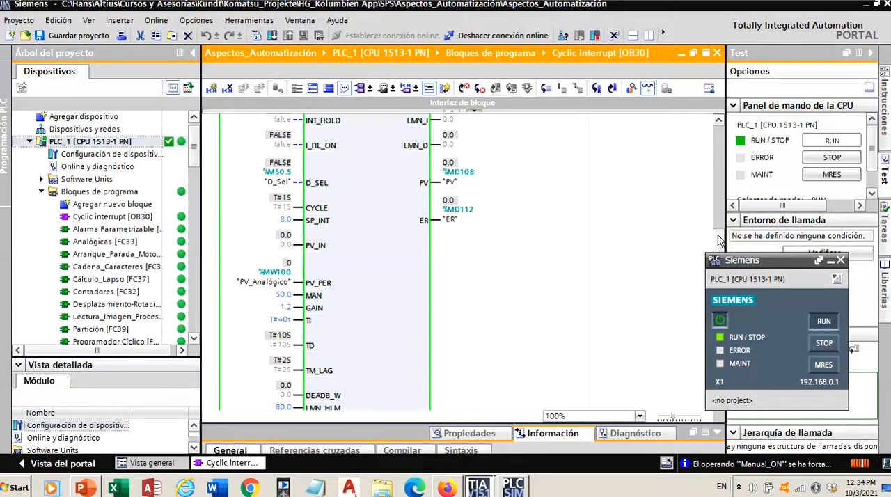
{"action": "mouse_move", "coordinate": [720, 240]}
{"action": "left_mouse_down"}
{"action": "mouse_move", "coordinate": [724, 206]}
{"action": "mouse_move", "coordinate": [718, 228]}
{"action": "left_mouse_up"}
{"action": "right_click", "coordinate": [268, 311]}
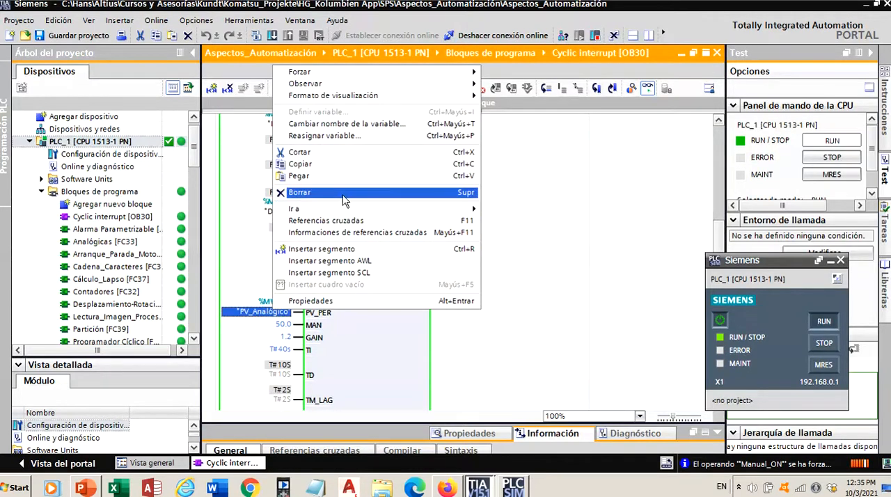
{"action": "mouse_move", "coordinate": [369, 84]}
{"action": "mouse_move", "coordinate": [313, 72]}
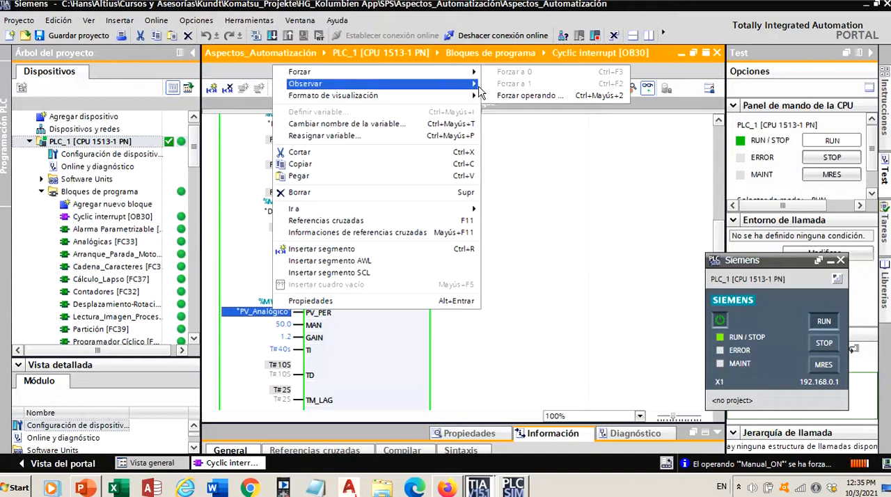
{"action": "left_click", "coordinate": [529, 96]}
{"action": "left_click", "coordinate": [406, 211]}
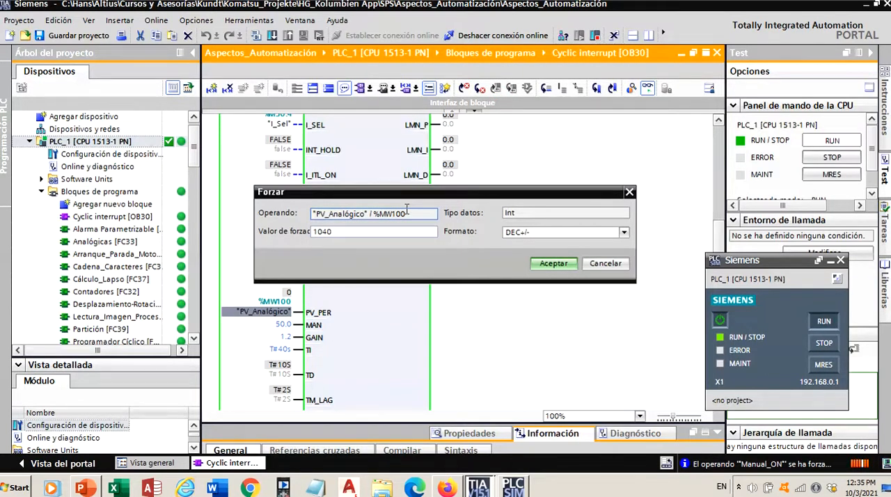
{"action": "left_click", "coordinate": [537, 266]}
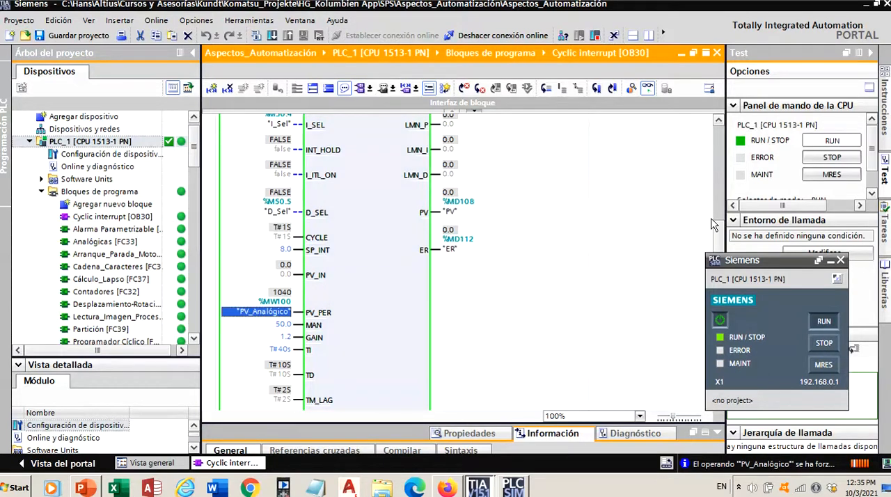
- Force the P_Sel operand to 1 to activate the controller's proportional action
{"action": "left_click_drag", "start_coordinate": [717, 236], "coordinate": [716, 204]}
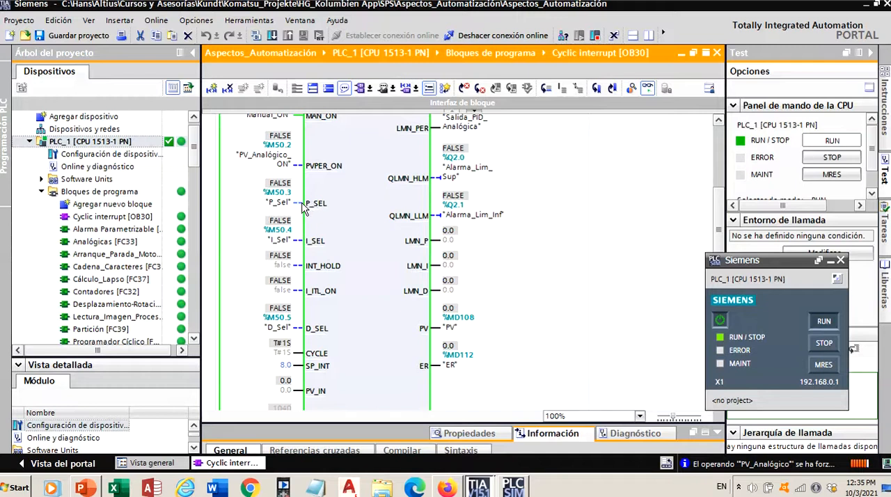
{"action": "left_click", "coordinate": [290, 205]}
{"action": "right_click", "coordinate": [291, 206]}
{"action": "mouse_move", "coordinate": [293, 211]}
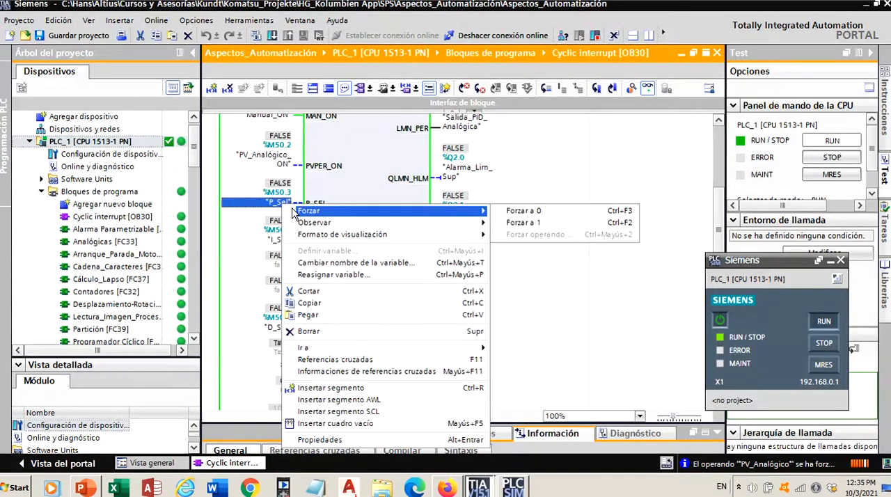
{"action": "left_click", "coordinate": [515, 222]}
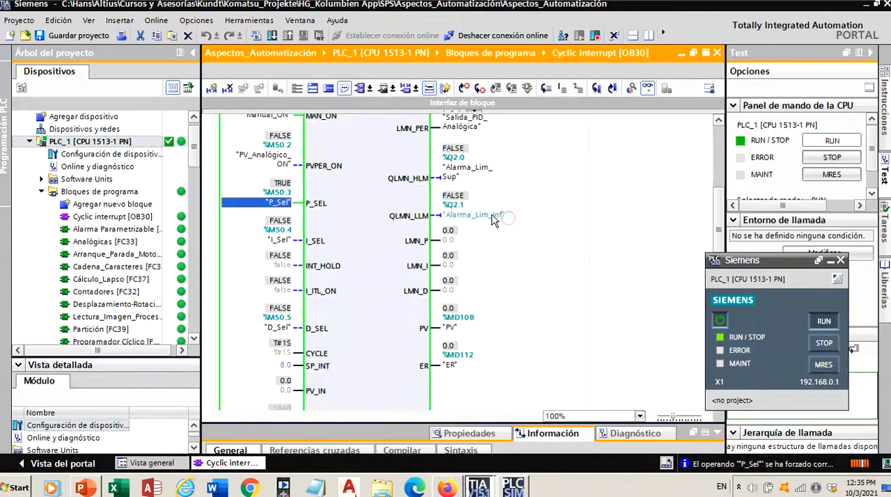
- Force the Reset_General operand at the COM_RST input to 0
{"action": "scroll", "coordinate": [710, 209], "scroll_direction": "up", "scroll_amount": 3}
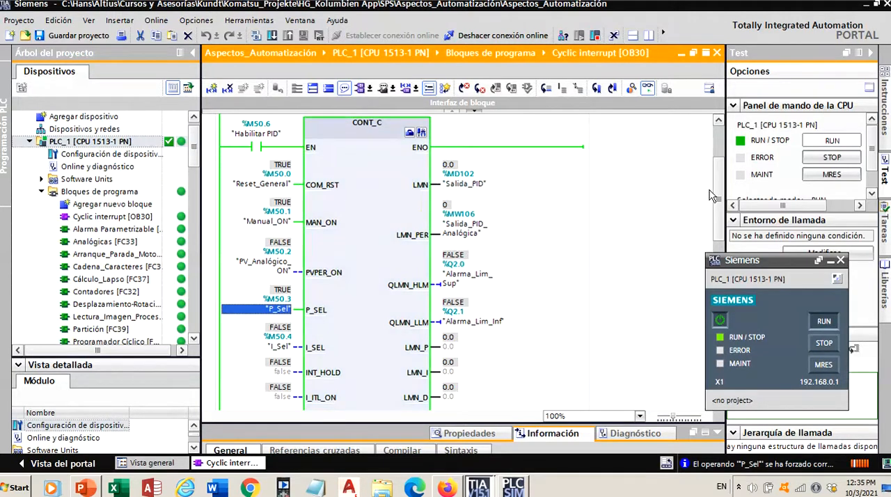
{"action": "mouse_move", "coordinate": [713, 195]}
{"action": "left_mouse_down"}
{"action": "mouse_move", "coordinate": [717, 209]}
{"action": "mouse_move", "coordinate": [713, 198]}
{"action": "left_mouse_up"}
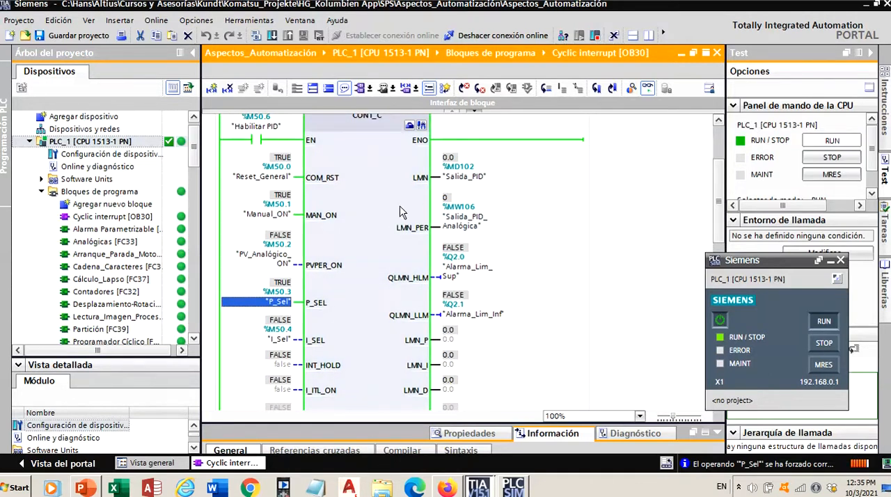
{"action": "right_click", "coordinate": [281, 179]}
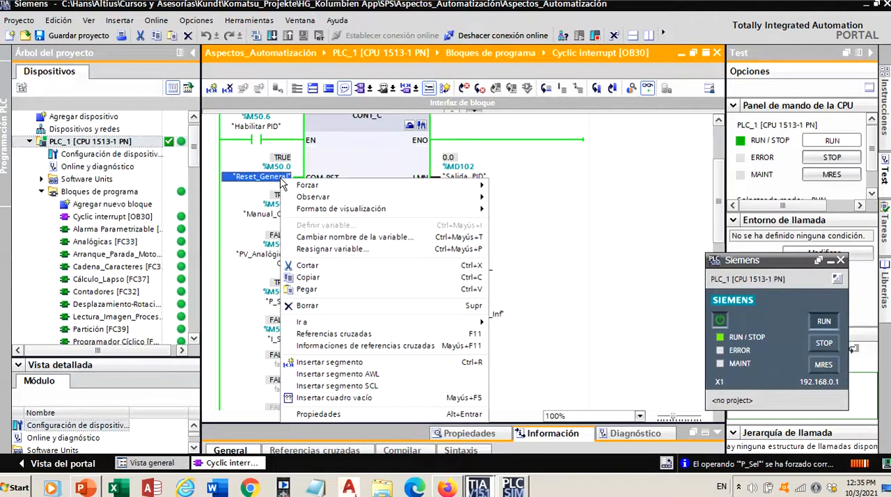
{"action": "left_click", "coordinate": [503, 186]}
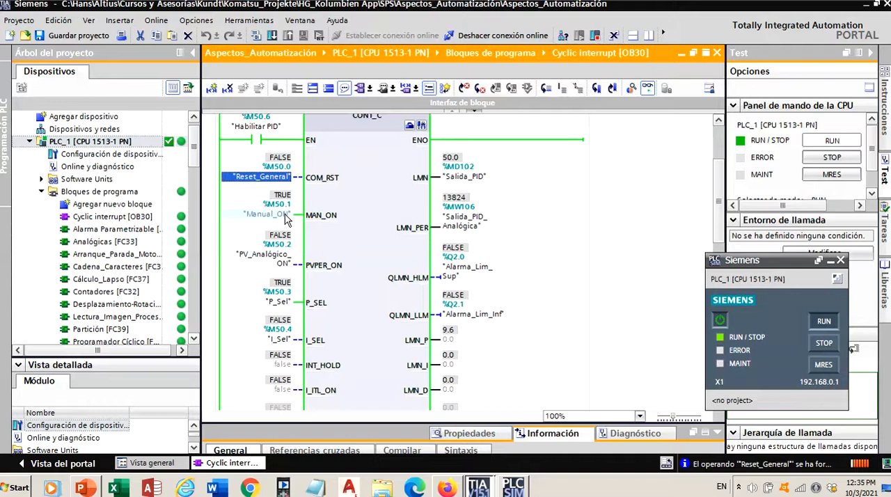
- Examine the CONT_C block's manual output, proportional component, process value, error, setpoint and gain in manual mode
{"action": "scroll", "coordinate": [713, 191], "scroll_direction": "down", "scroll_amount": 1}
{"action": "scroll", "coordinate": [711, 209], "scroll_direction": "down", "scroll_amount": 4}
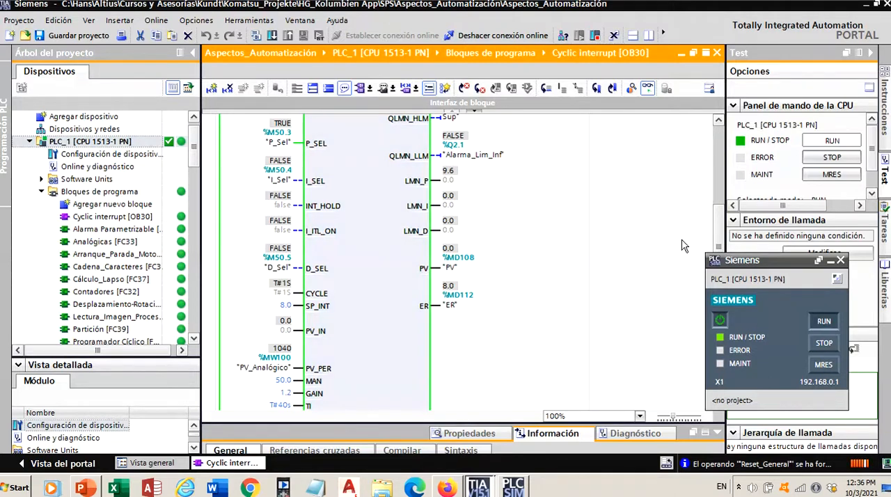
{"action": "scroll", "coordinate": [715, 236], "scroll_direction": "up", "scroll_amount": 5}
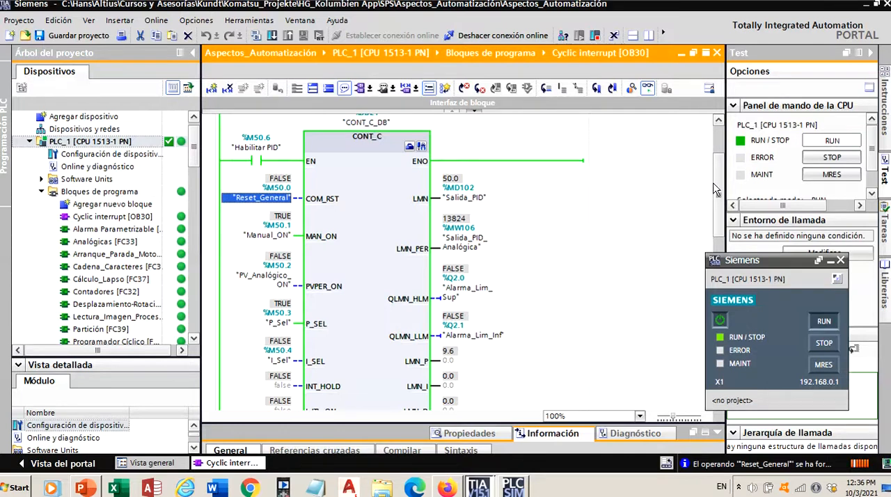
{"action": "scroll", "coordinate": [608, 228], "scroll_direction": "down", "scroll_amount": 3}
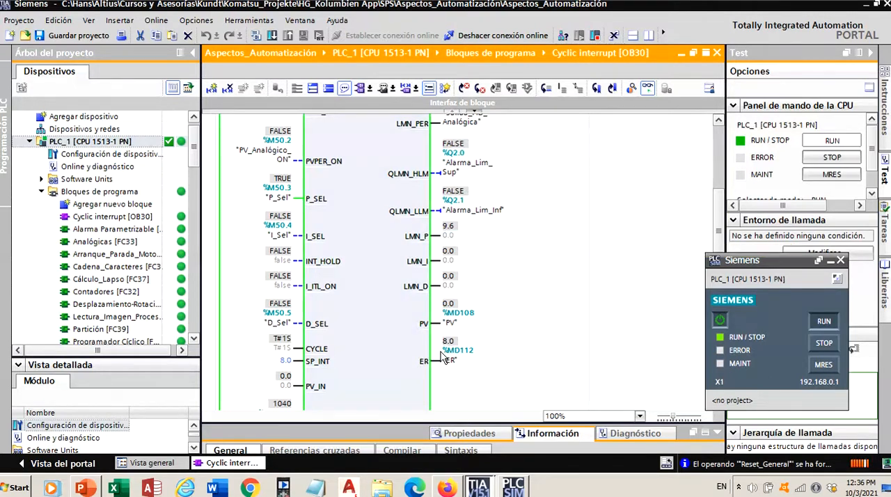
{"action": "mouse_move", "coordinate": [451, 348]}
{"action": "scroll", "coordinate": [719, 240], "scroll_direction": "down", "scroll_amount": 2}
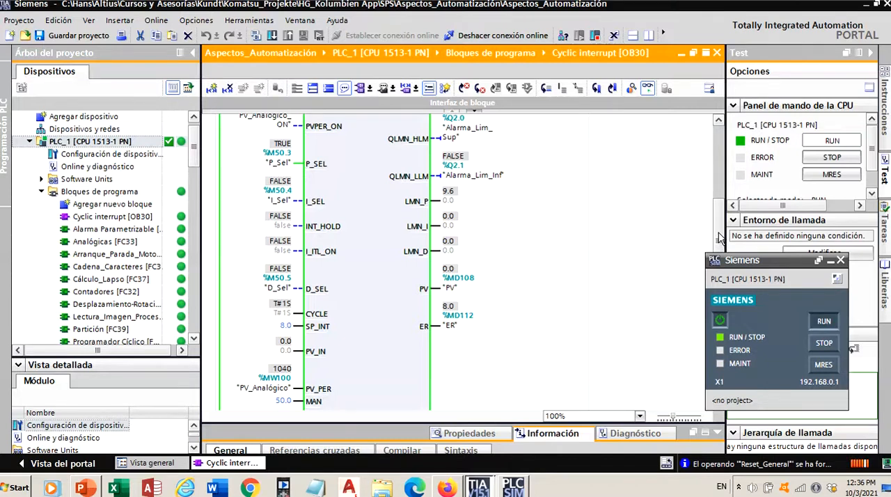
{"action": "scroll", "coordinate": [720, 237], "scroll_direction": "up", "scroll_amount": 6}
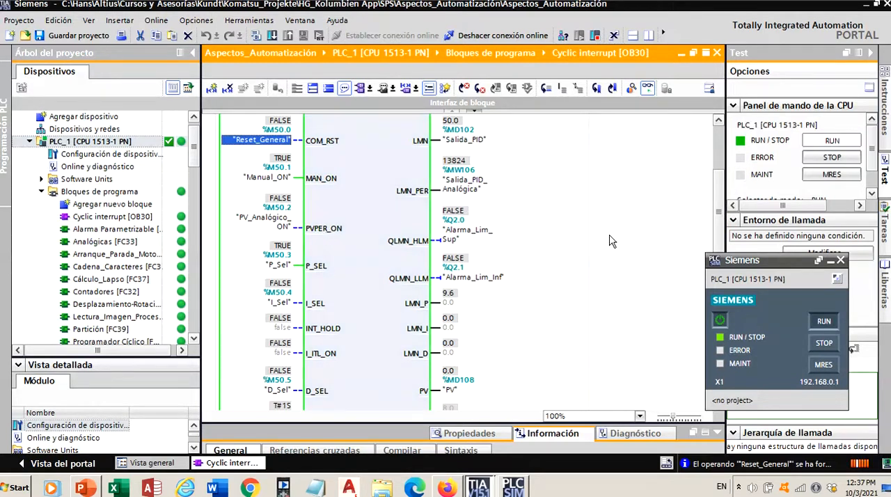
{"action": "scroll", "coordinate": [716, 240], "scroll_direction": "down", "scroll_amount": 1}
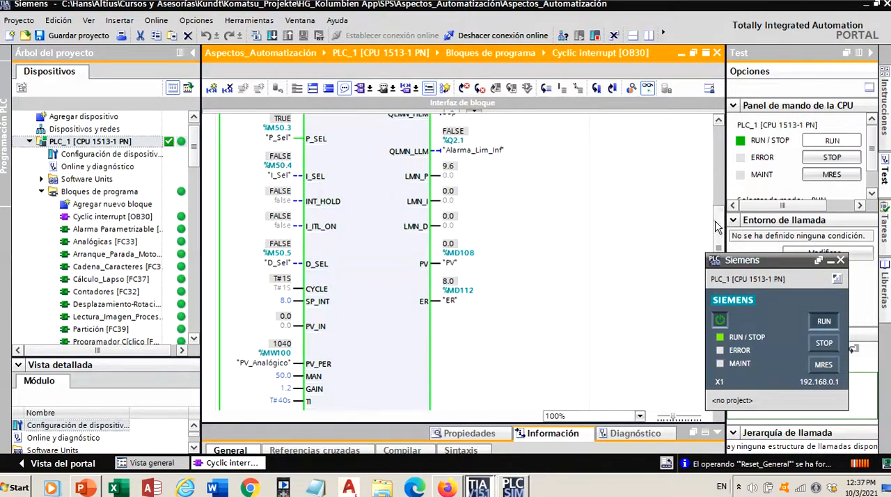
- Force Manual_ON to 0 to switch the controller to automatic, and check its output against the error and gain
{"action": "scroll", "coordinate": [720, 188], "scroll_direction": "up", "scroll_amount": 3}
{"action": "scroll", "coordinate": [720, 188], "scroll_direction": "up", "scroll_amount": 1}
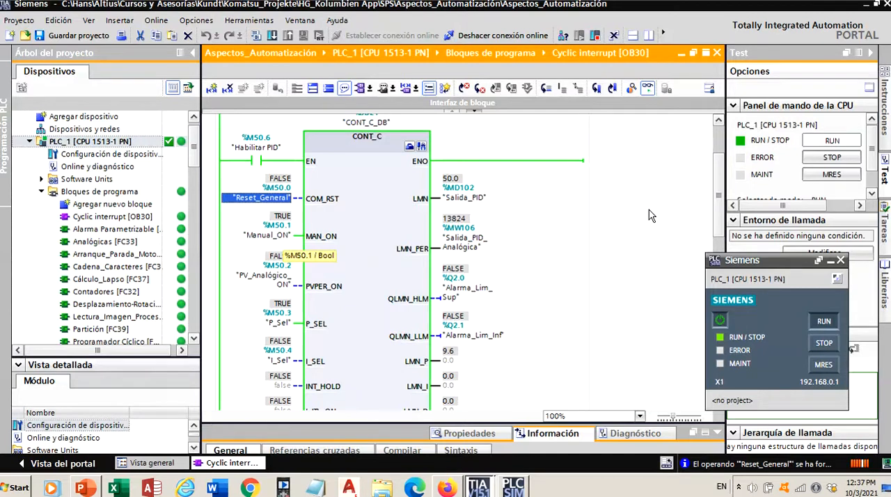
{"action": "right_click", "coordinate": [278, 237]}
{"action": "mouse_move", "coordinate": [292, 245]}
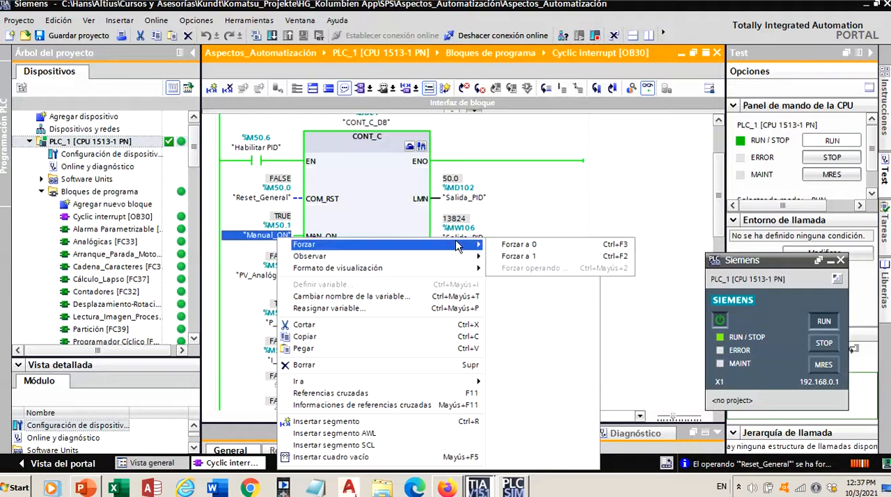
{"action": "left_click", "coordinate": [496, 246]}
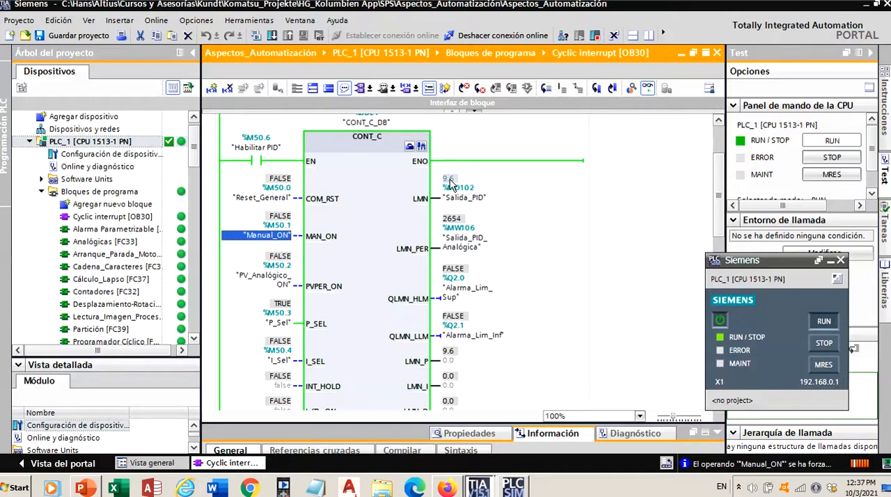
{"action": "scroll", "coordinate": [717, 202], "scroll_direction": "down", "scroll_amount": 4}
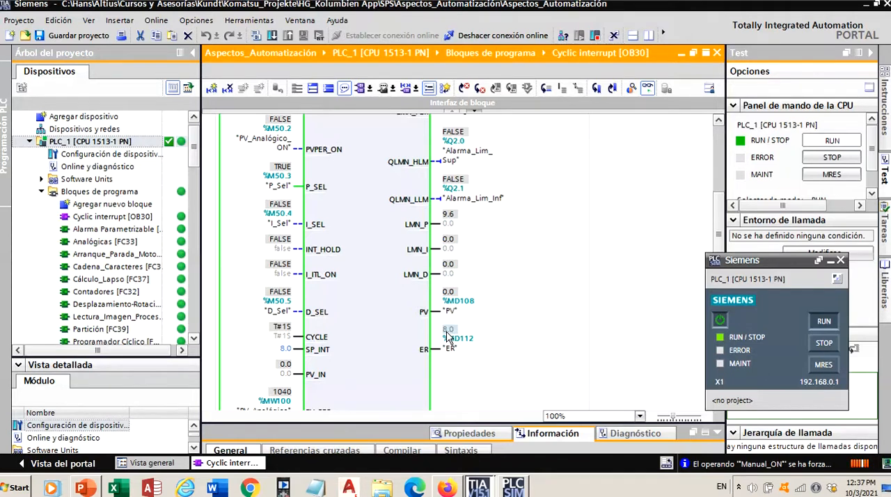
{"action": "left_click_drag", "start_coordinate": [717, 223], "coordinate": [719, 249]}
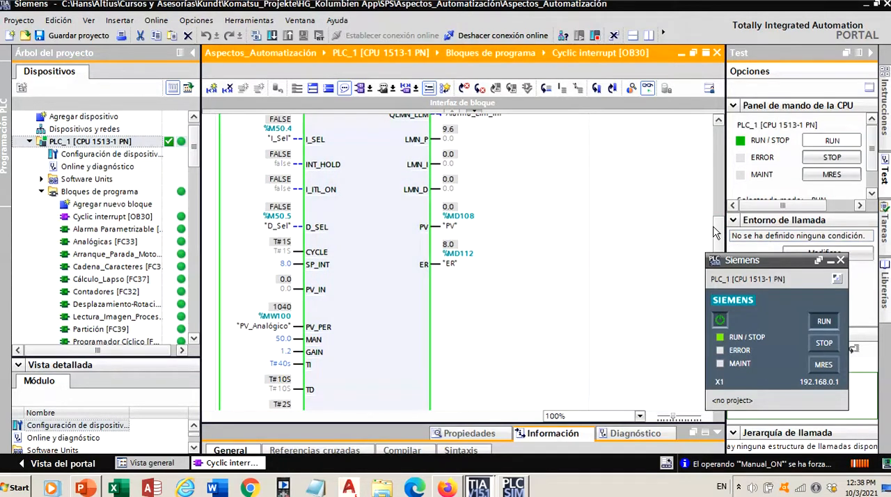
- Force the PV_Analógico_ON operand at the PVPER_ON input to 1 to use the analog process value
{"action": "left_click_drag", "start_coordinate": [717, 232], "coordinate": [724, 200]}
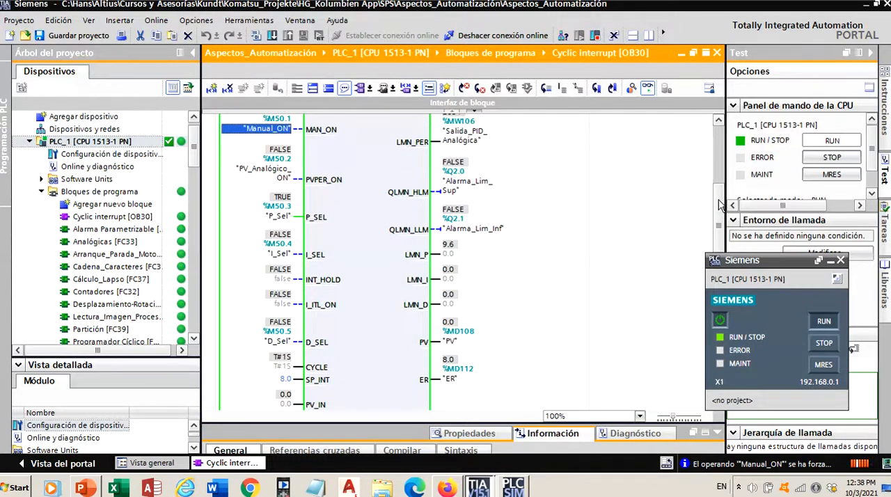
{"action": "scroll", "coordinate": [721, 204], "scroll_direction": "down", "scroll_amount": 3}
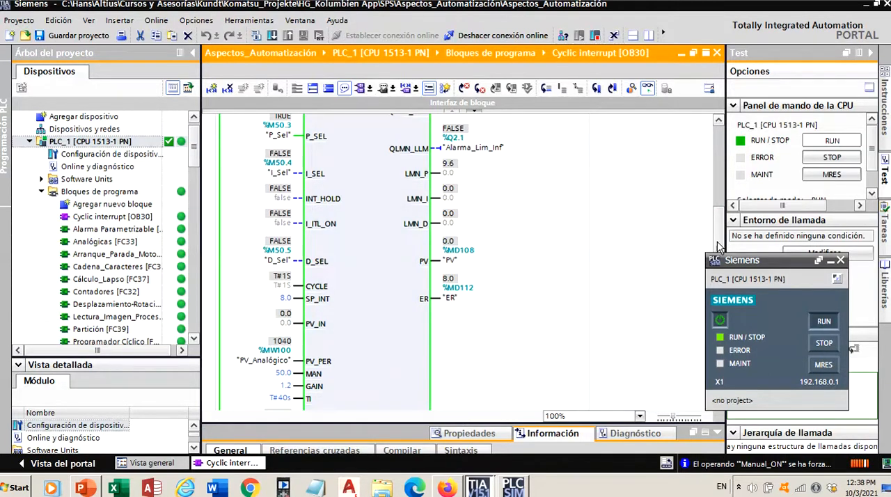
{"action": "scroll", "coordinate": [721, 230], "scroll_direction": "up", "scroll_amount": 2}
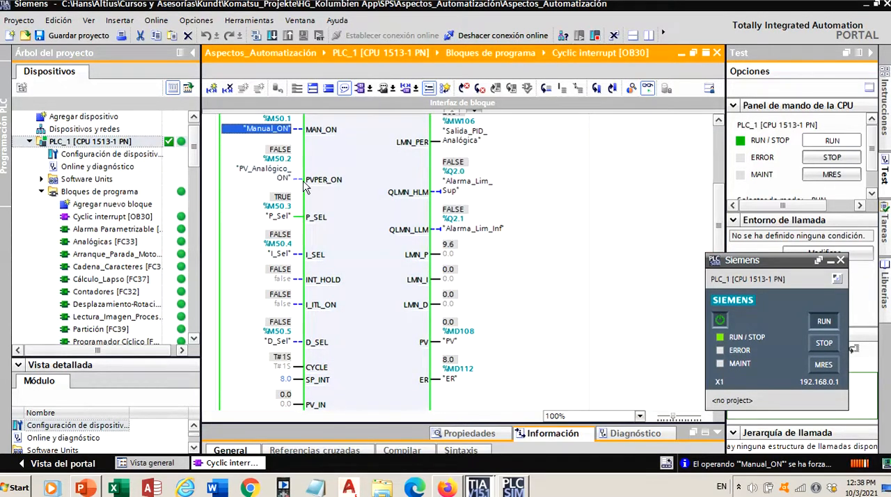
{"action": "right_click", "coordinate": [286, 177]}
{"action": "mouse_move", "coordinate": [306, 183]}
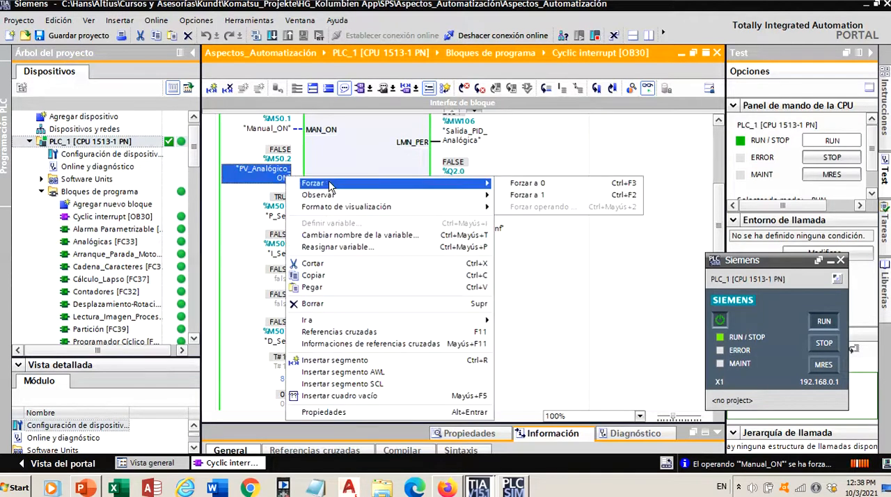
{"action": "left_click", "coordinate": [510, 195]}
- Examine the CONT_C block's process value, error, proportional component, manipulated outputs and setpoint with the analog process value active
{"action": "left_click_drag", "start_coordinate": [717, 206], "coordinate": [715, 235]}
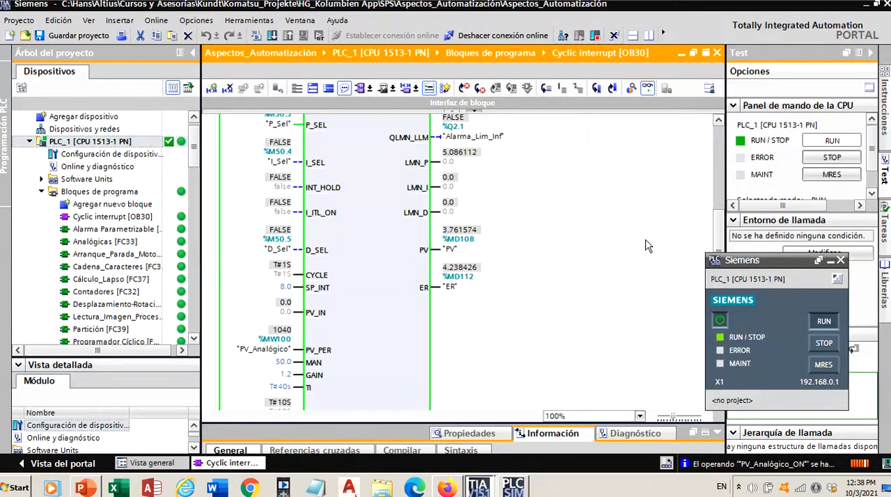
{"action": "left_click", "coordinate": [418, 288]}
{"action": "mouse_move", "coordinate": [457, 237]}
{"action": "mouse_move", "coordinate": [444, 273]}
{"action": "scroll", "coordinate": [724, 232], "scroll_direction": "up", "scroll_amount": 2}
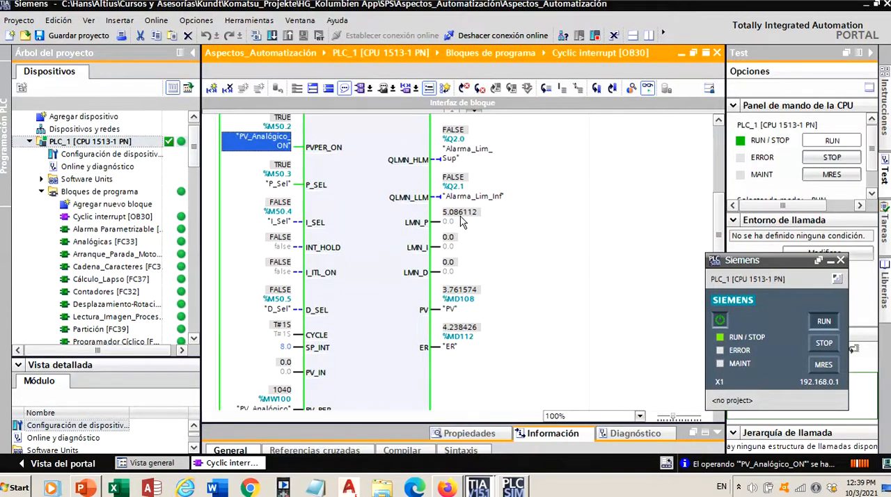
{"action": "scroll", "coordinate": [717, 233], "scroll_direction": "up", "scroll_amount": 2}
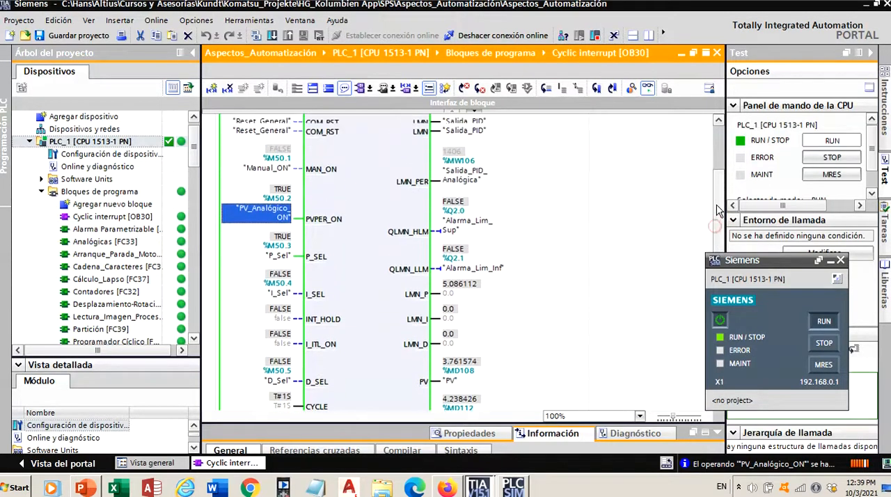
{"action": "scroll", "coordinate": [719, 210], "scroll_direction": "up", "scroll_amount": 2}
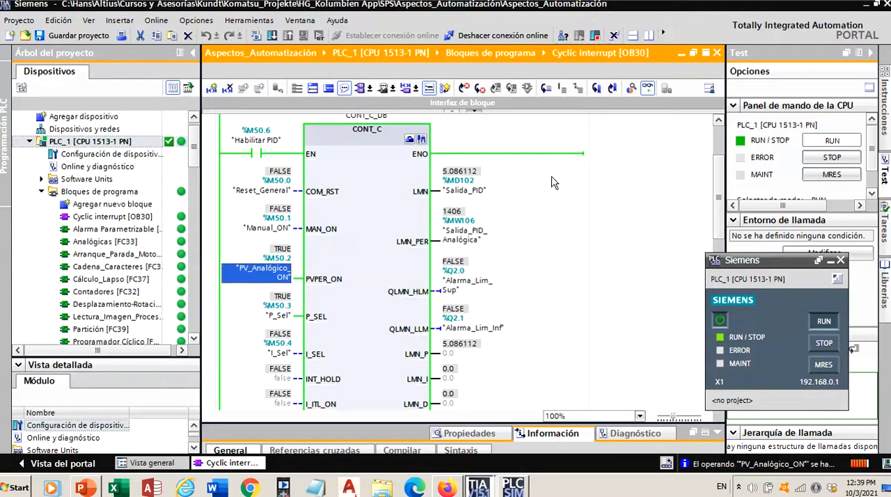
{"action": "mouse_move", "coordinate": [717, 174]}
{"action": "left_mouse_down"}
{"action": "mouse_move", "coordinate": [717, 209]}
{"action": "mouse_move", "coordinate": [720, 178]}
{"action": "mouse_move", "coordinate": [718, 201]}
{"action": "mouse_move", "coordinate": [718, 186]}
{"action": "left_mouse_up"}
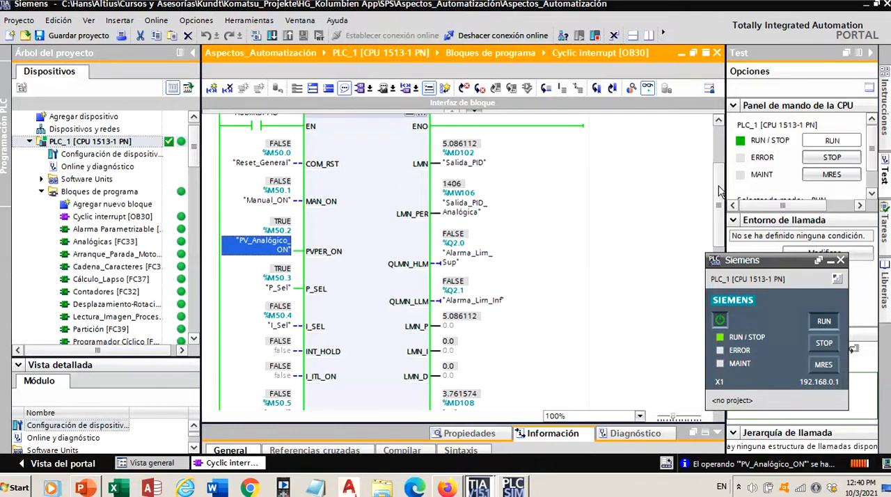
{"action": "left_click_drag", "start_coordinate": [720, 193], "coordinate": [717, 227]}
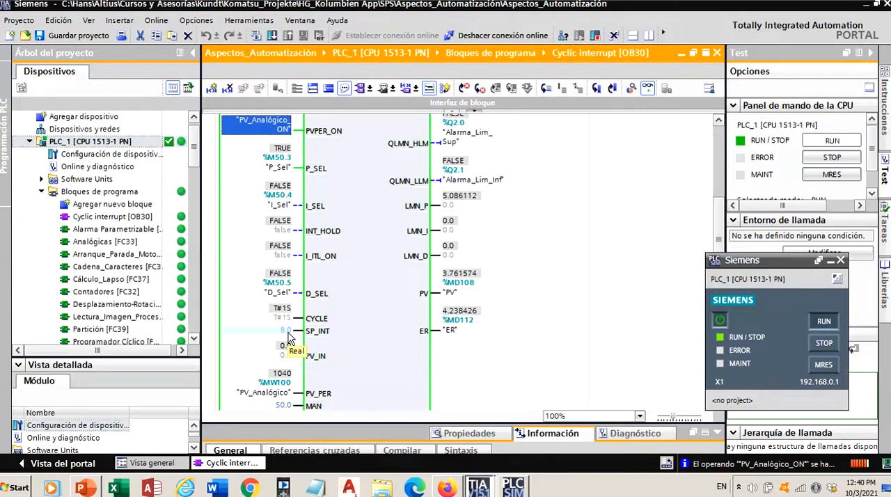
- Force the PV_Analógico operand at the PV_PER input to 2000
{"action": "left_click_drag", "start_coordinate": [719, 233], "coordinate": [718, 246]}
{"action": "left_click", "coordinate": [361, 373]}
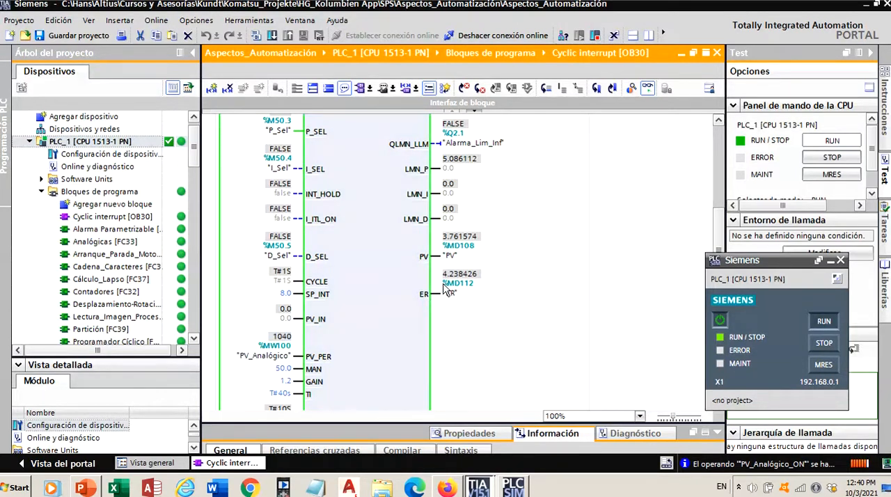
{"action": "right_click", "coordinate": [281, 359]}
{"action": "mouse_move", "coordinate": [352, 120]}
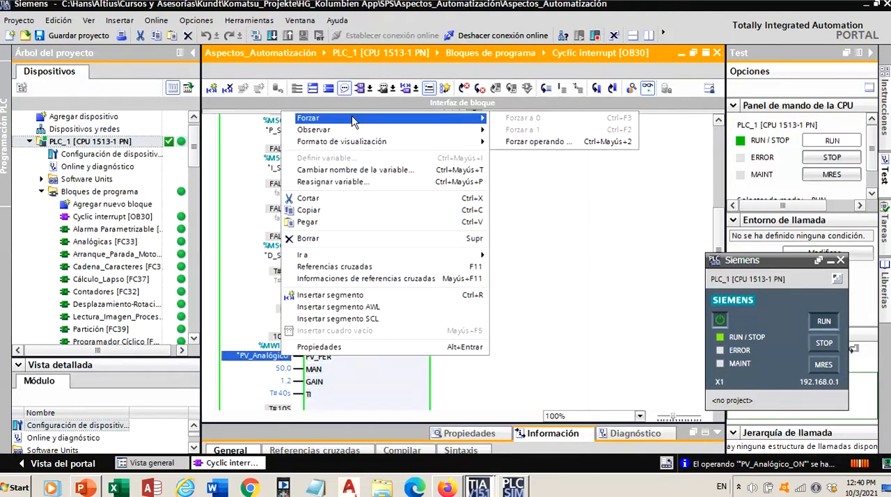
{"action": "left_click", "coordinate": [532, 142]}
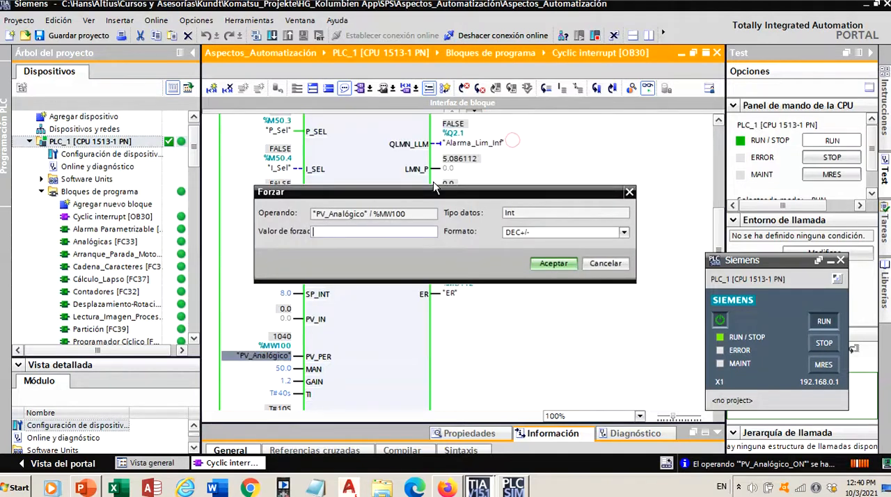
{"action": "type", "text": "2000"}
{"action": "left_click", "coordinate": [550, 264]}
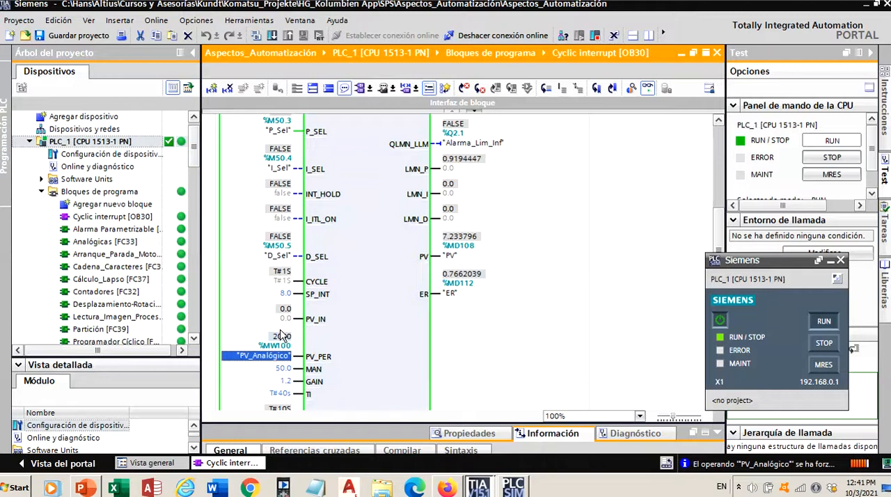
- Force the PV_Analógico operand to 2020
{"action": "right_click", "coordinate": [288, 352]}
{"action": "mouse_move", "coordinate": [417, 120]}
{"action": "left_click", "coordinate": [519, 141]}
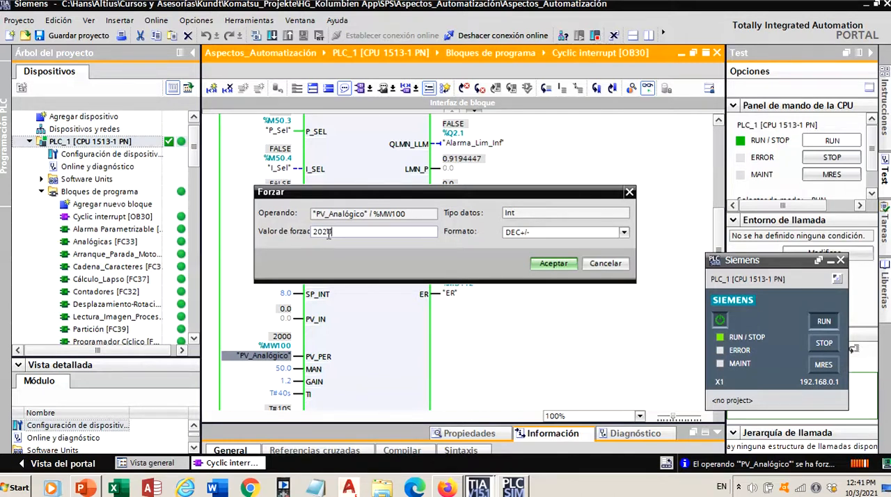
{"action": "left_click", "coordinate": [548, 263]}
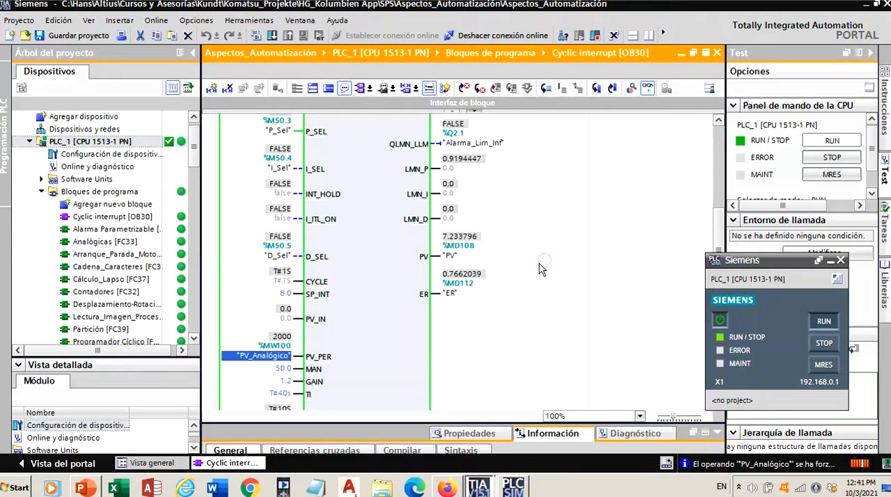
- Force PV_Analógico to 2200 to bring the process value closer to the setpoint
{"action": "right_click", "coordinate": [283, 358]}
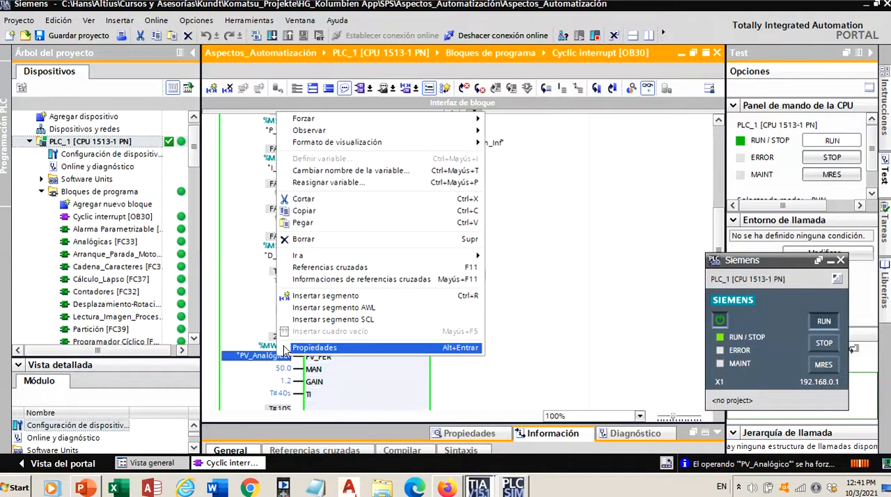
{"action": "mouse_move", "coordinate": [352, 120]}
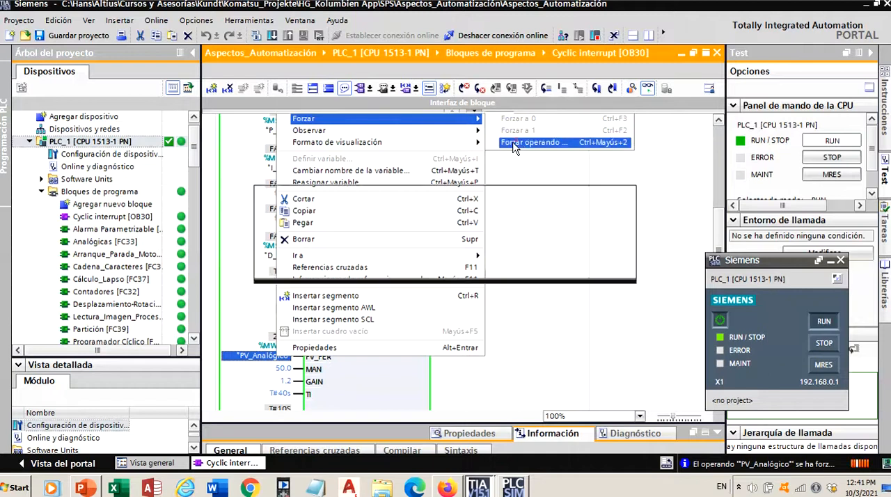
{"action": "left_click", "coordinate": [529, 142]}
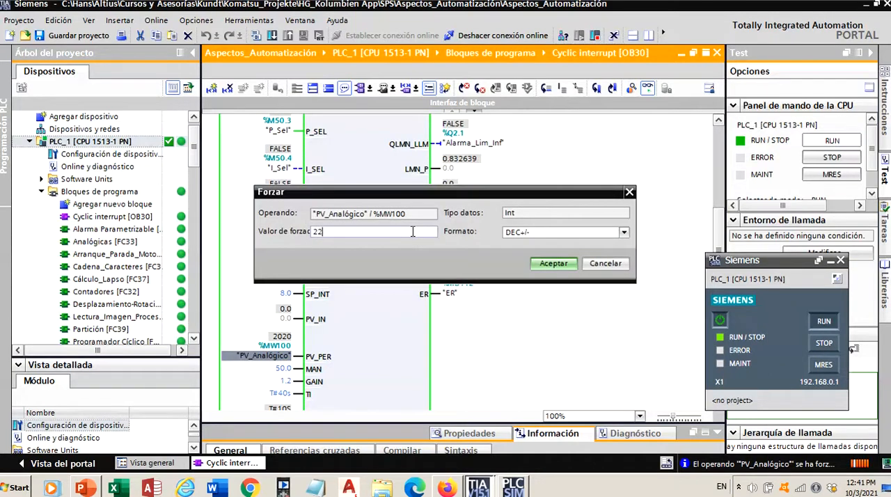
{"action": "left_click", "coordinate": [539, 264]}
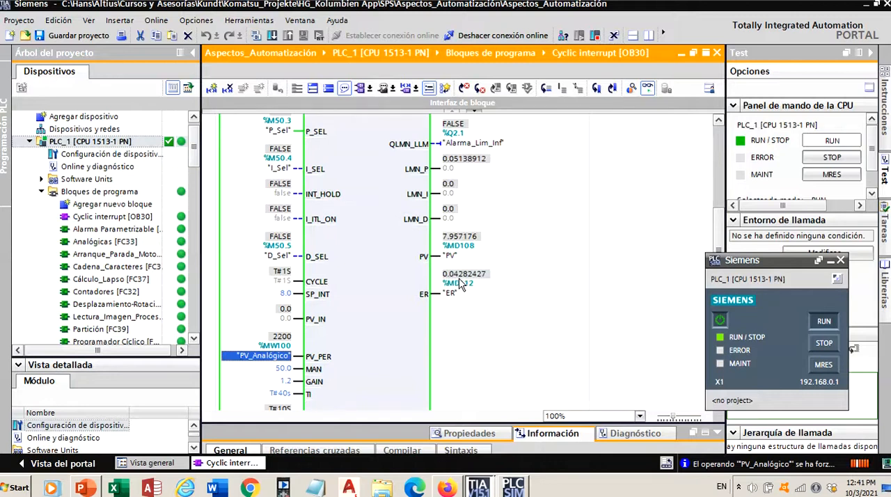
- Force the PV_Analógico operand to 2205 to reduce the control error further
{"action": "right_click", "coordinate": [291, 359]}
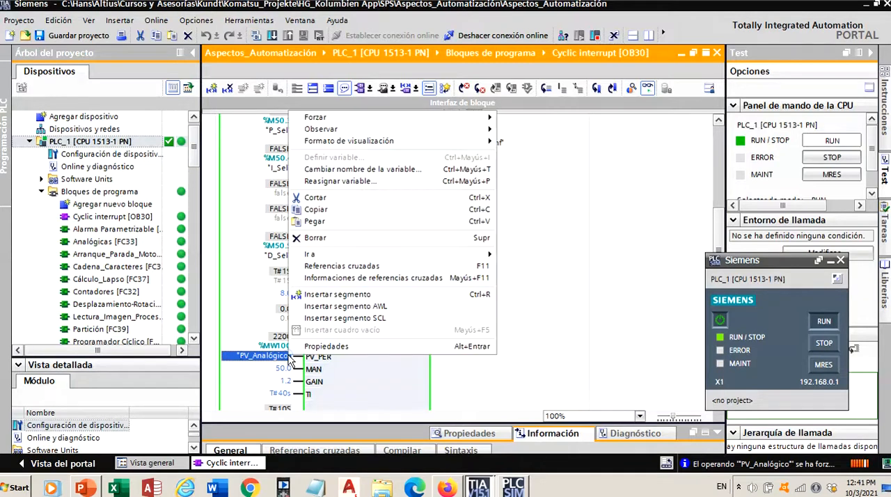
{"action": "mouse_move", "coordinate": [446, 118]}
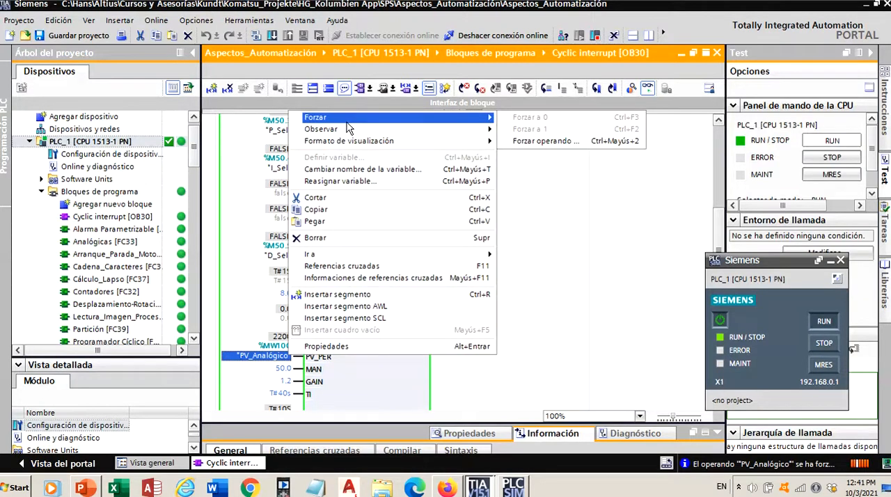
{"action": "left_click", "coordinate": [529, 141]}
{"action": "type", "text": "2205"}
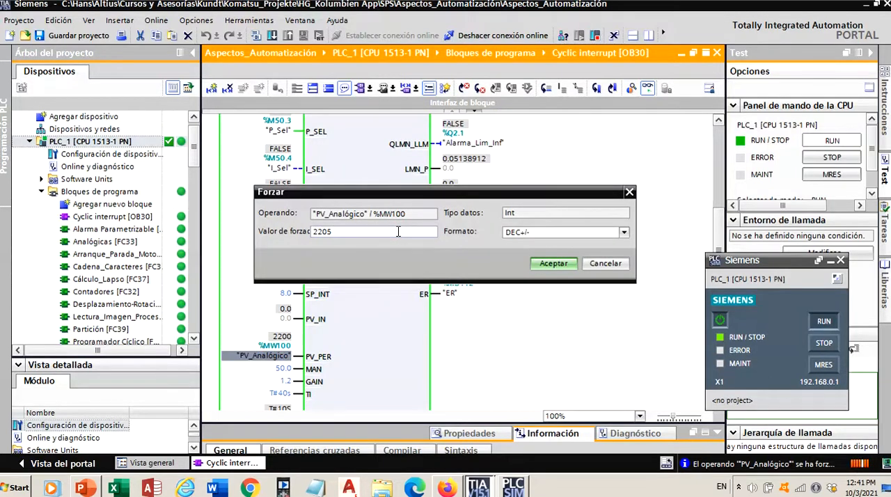
{"action": "left_click", "coordinate": [561, 264]}
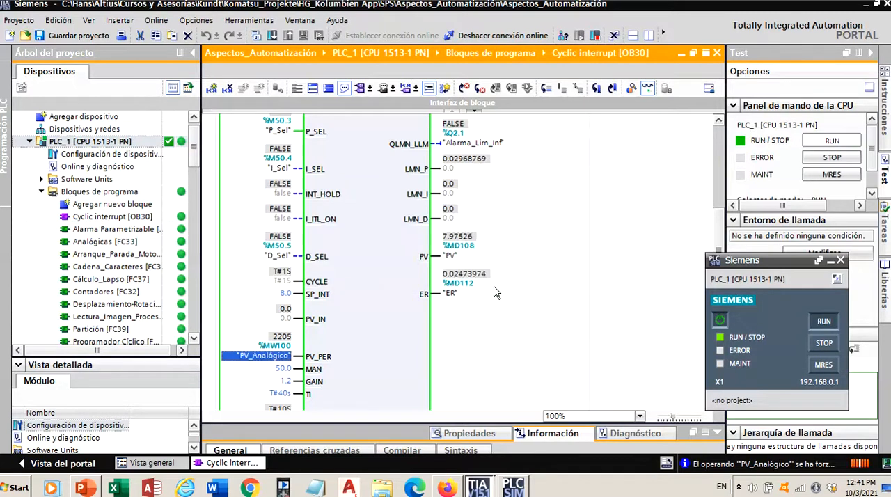
- Force the PV_Analógico operand to 2225 and check the sign of the control error
{"action": "right_click", "coordinate": [285, 337]}
{"action": "mouse_move", "coordinate": [382, 104]}
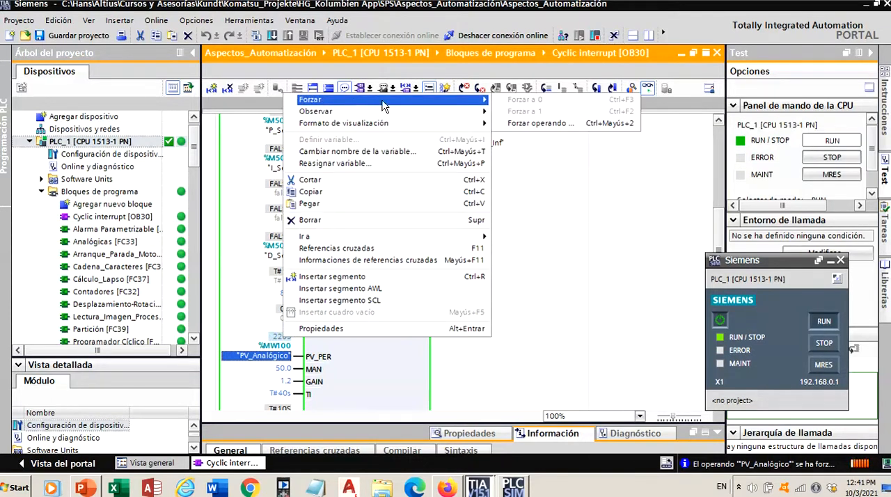
{"action": "left_click", "coordinate": [540, 123]}
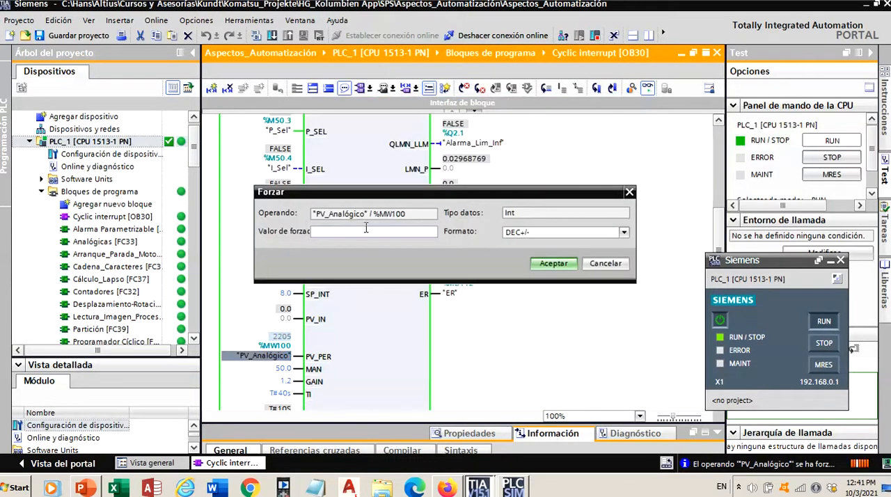
{"action": "type", "text": "2225"}
{"action": "key", "text": "Return"}
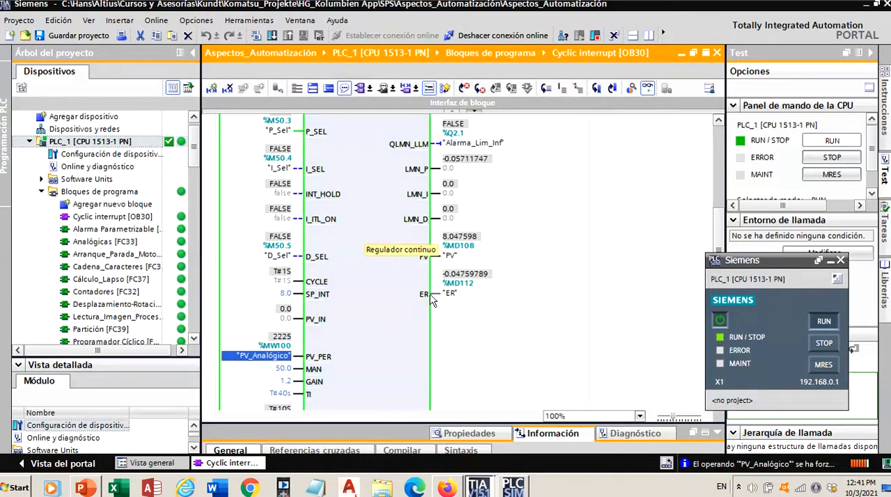
- Force the PV_Analógico operand to 2222 and check the control error
{"action": "right_click", "coordinate": [281, 345]}
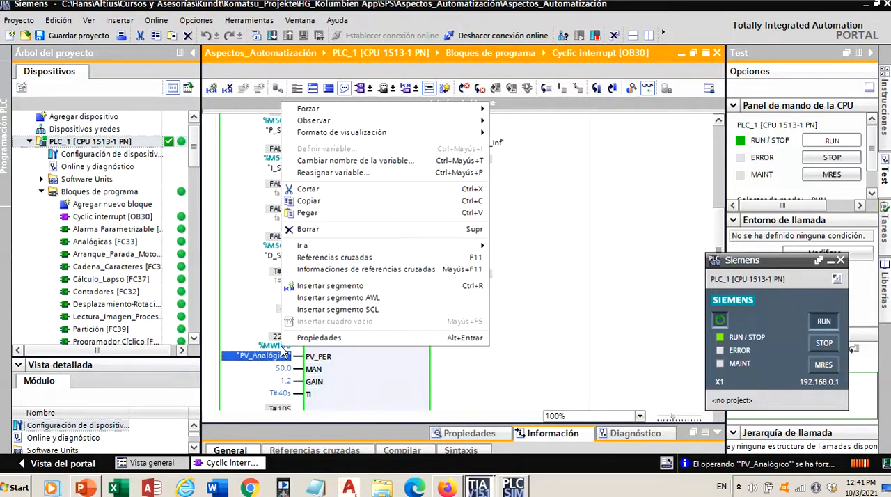
{"action": "mouse_move", "coordinate": [313, 109]}
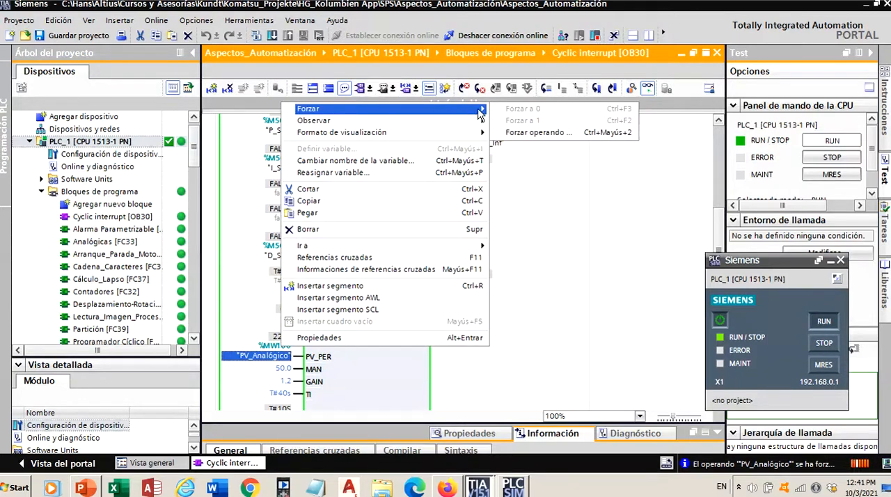
{"action": "left_click", "coordinate": [526, 135]}
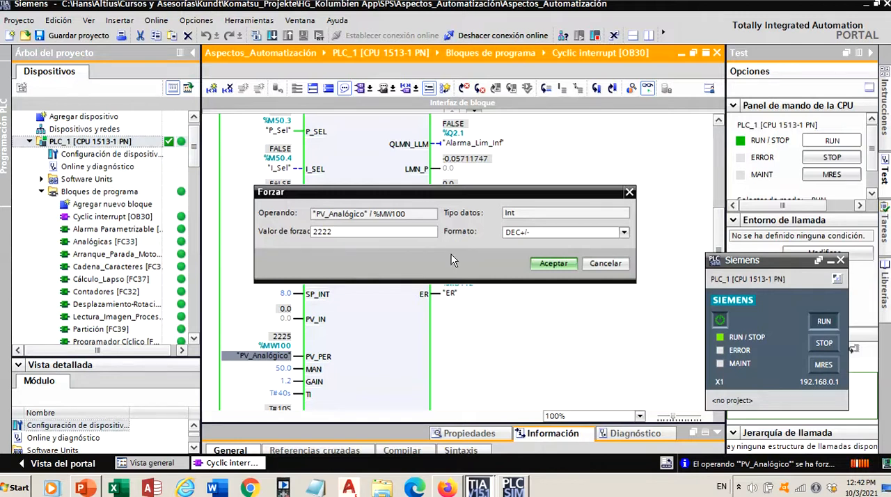
{"action": "left_click", "coordinate": [548, 263]}
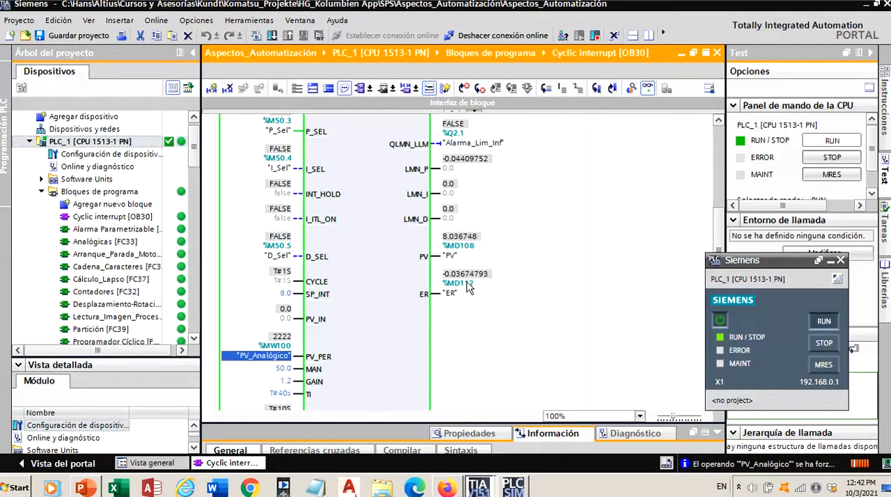
- Force the PV_Analógico operand at the PV_PER input to 2221
{"action": "right_click", "coordinate": [283, 348]}
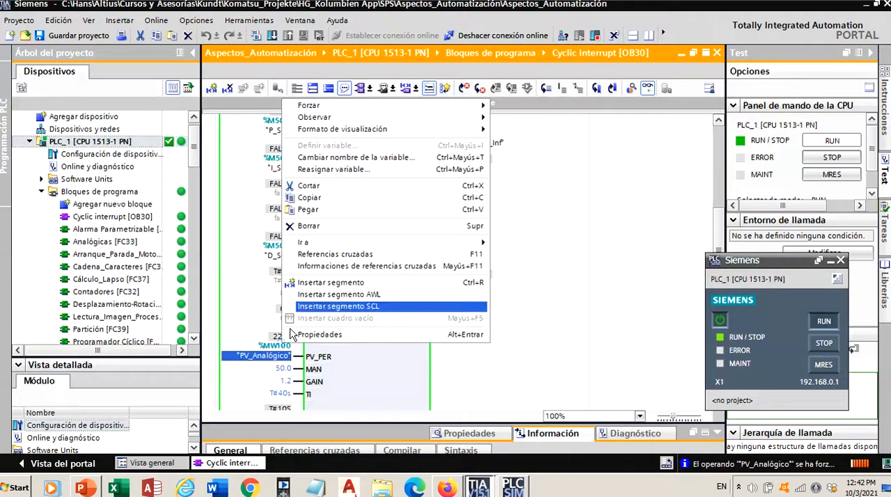
{"action": "mouse_move", "coordinate": [352, 118]}
{"action": "left_click", "coordinate": [513, 132]}
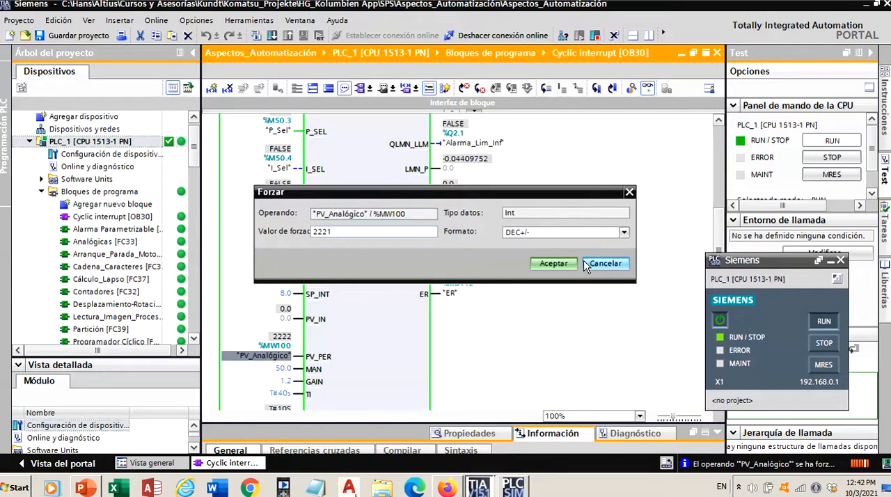
{"action": "left_click", "coordinate": [553, 264]}
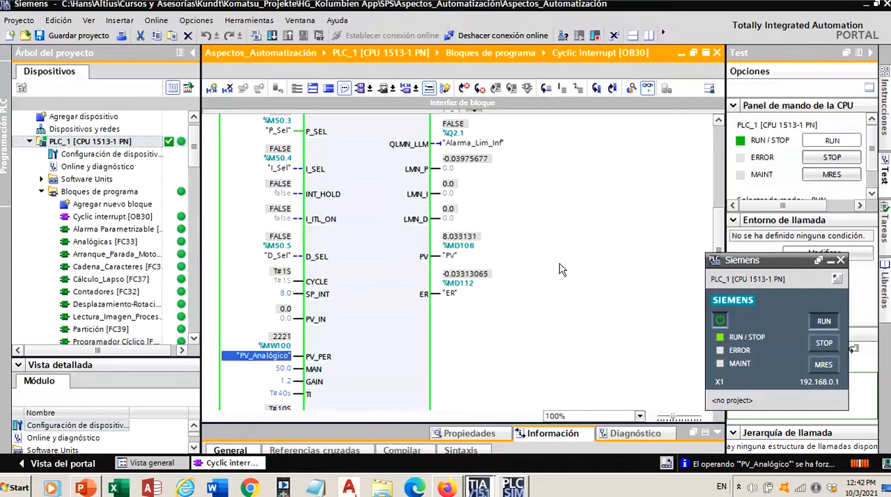
- Force the PV_Analógico operand at the PV_PER input to 2210
{"action": "right_click", "coordinate": [284, 342]}
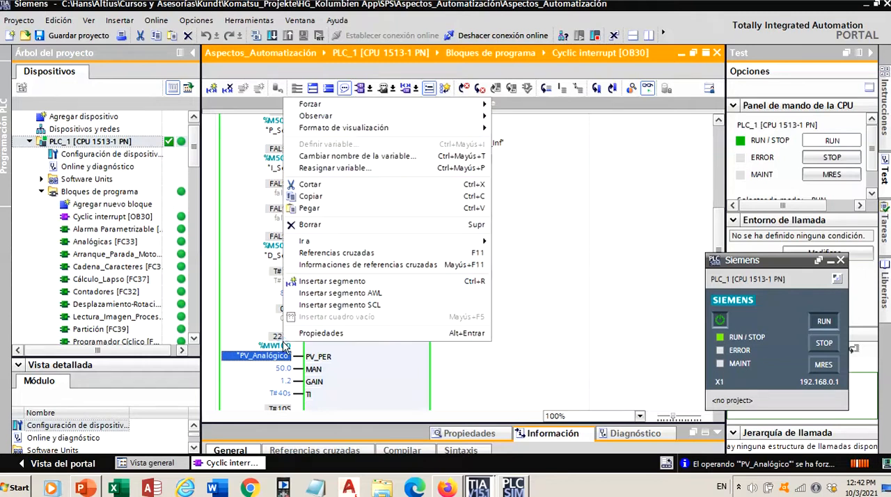
{"action": "mouse_move", "coordinate": [310, 104]}
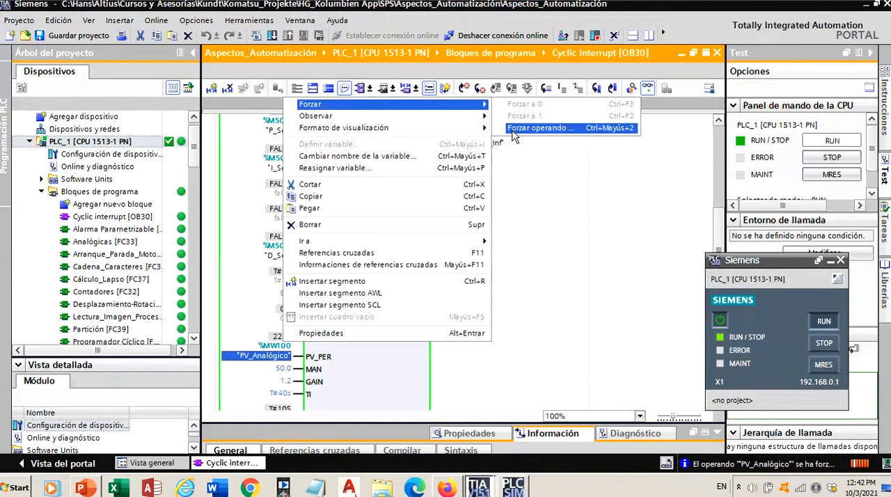
{"action": "left_click", "coordinate": [532, 128]}
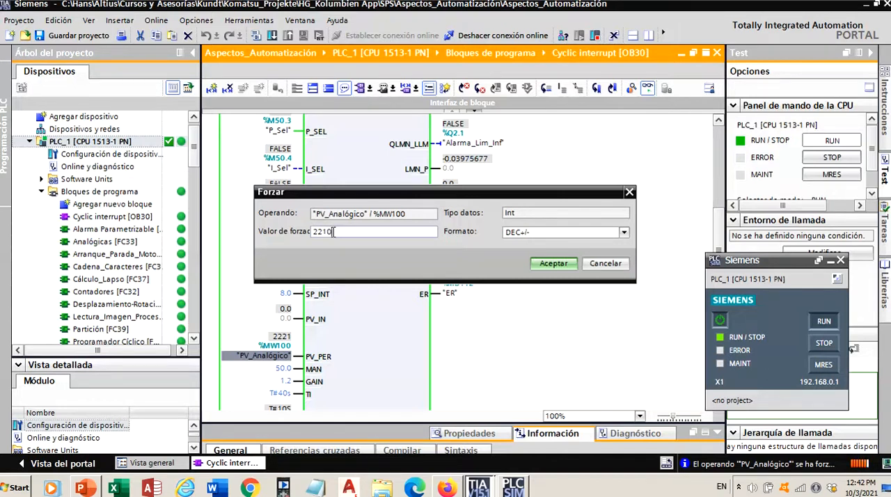
{"action": "left_click", "coordinate": [540, 267]}
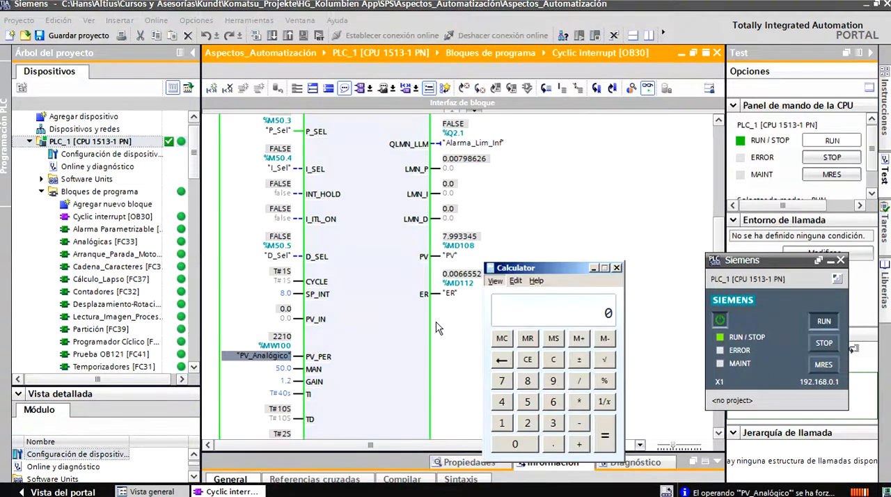
- Calculate 8 / 100 × 27648 in Calculator to get the raw analog value for the setpoint, and close Calculator
{"action": "left_click", "coordinate": [527, 381]}
{"action": "left_click", "coordinate": [578, 381]}
{"action": "left_click", "coordinate": [501, 422]}
{"action": "left_click", "coordinate": [515, 444]}
{"action": "left_click", "coordinate": [515, 444]}
{"action": "left_click", "coordinate": [604, 436]}
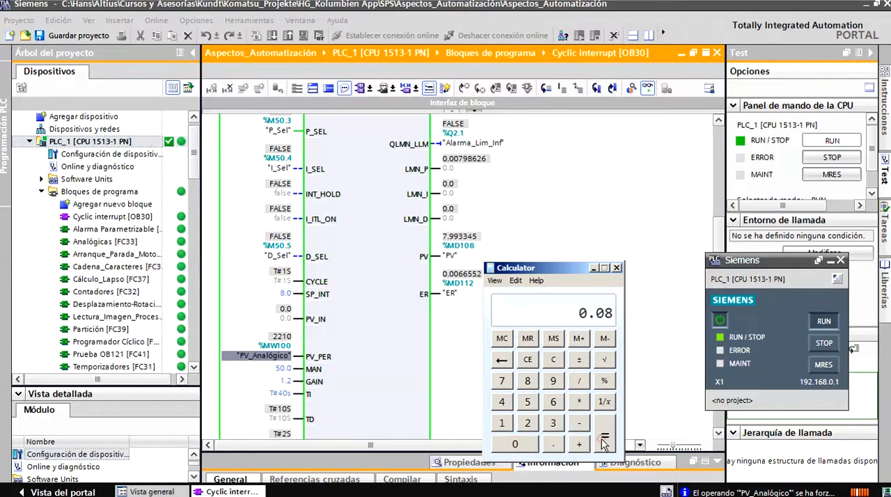
{"action": "left_click", "coordinate": [578, 401]}
{"action": "type", "text": "27"}
{"action": "left_click", "coordinate": [550, 403]}
{"action": "left_click", "coordinate": [501, 401]}
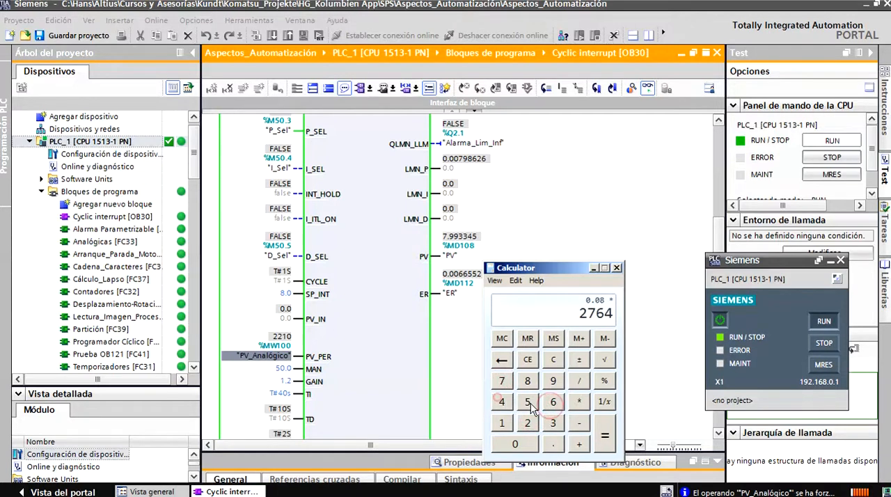
{"action": "left_click", "coordinate": [527, 381]}
{"action": "key", "text": "Return"}
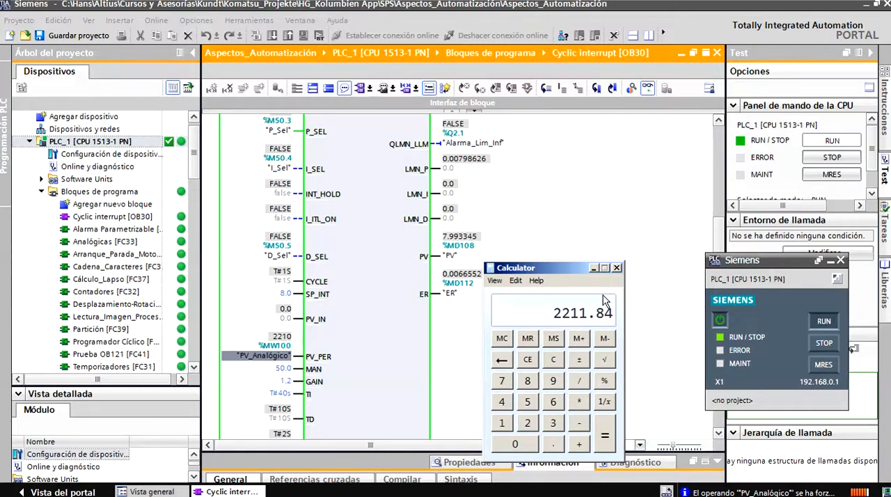
{"action": "left_click", "coordinate": [616, 269]}
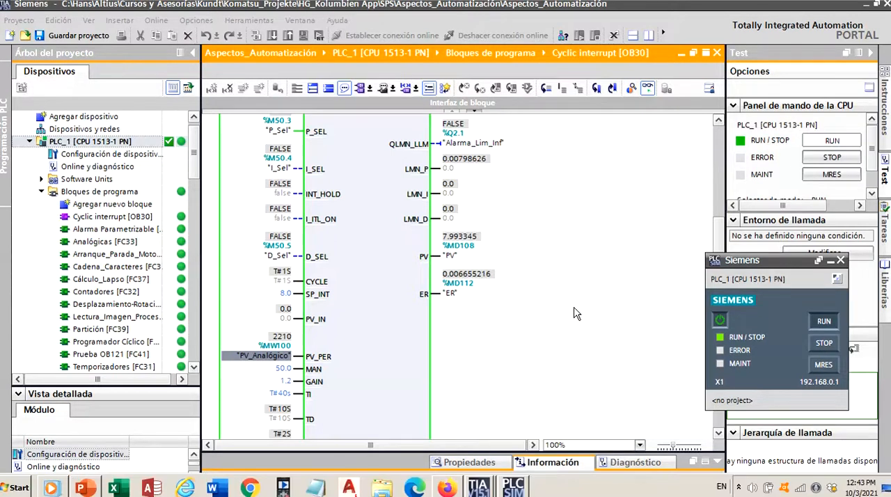
- Force the PV_Analógico operand to 2212, the rounded raw value of the setpoint
{"action": "right_click", "coordinate": [274, 354]}
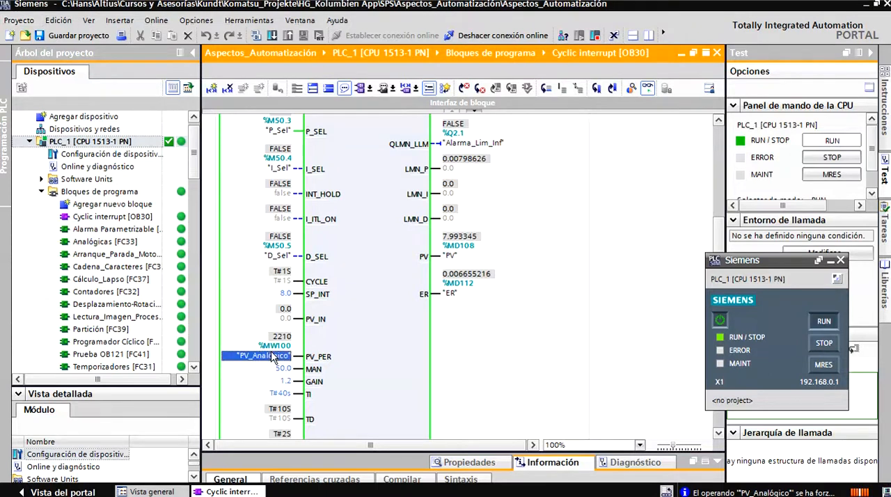
{"action": "mouse_move", "coordinate": [390, 113]}
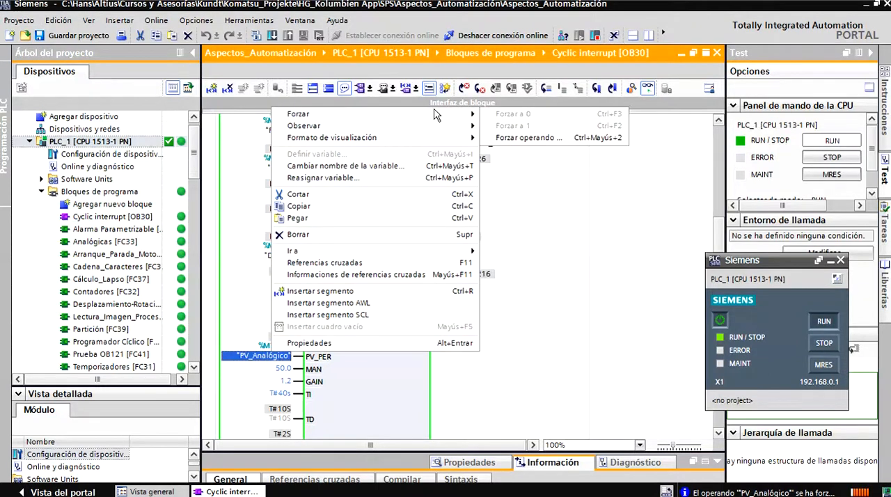
{"action": "left_click", "coordinate": [525, 138]}
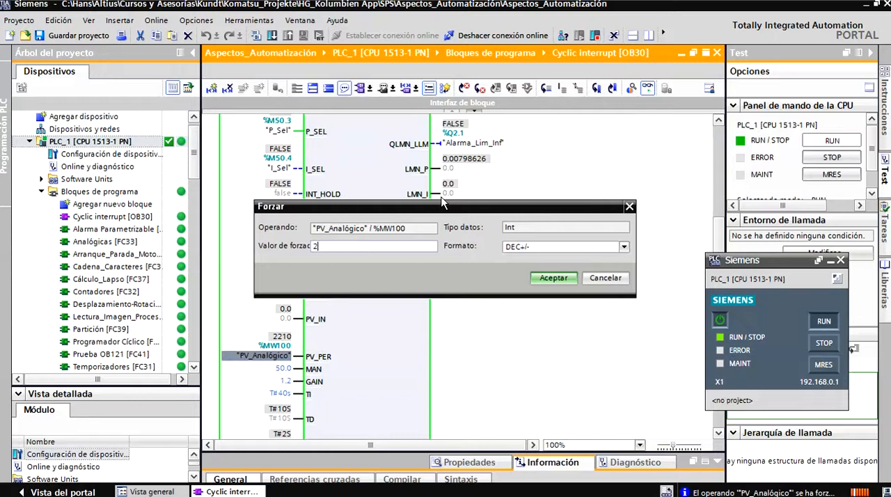
{"action": "left_click", "coordinate": [549, 279]}
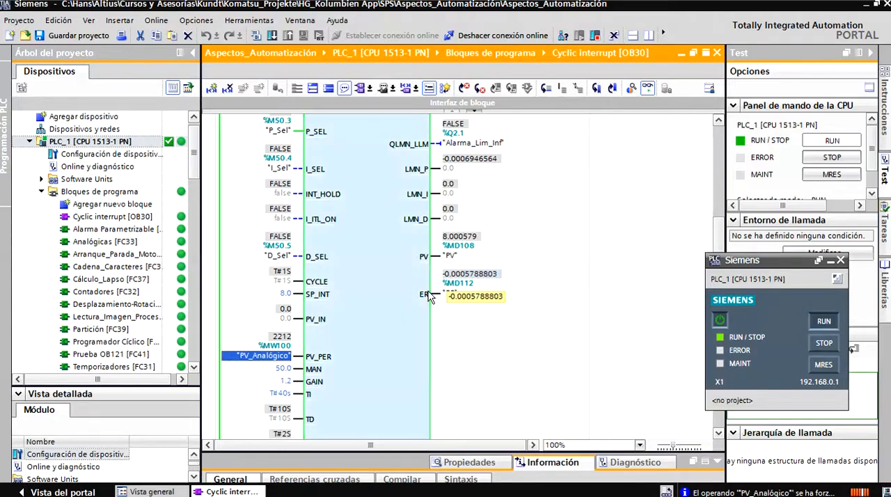
- Force the PV_Analógico operand to 2211 and check the LMN output of the CONT_C block
{"action": "right_click", "coordinate": [284, 359]}
{"action": "mouse_move", "coordinate": [372, 124]}
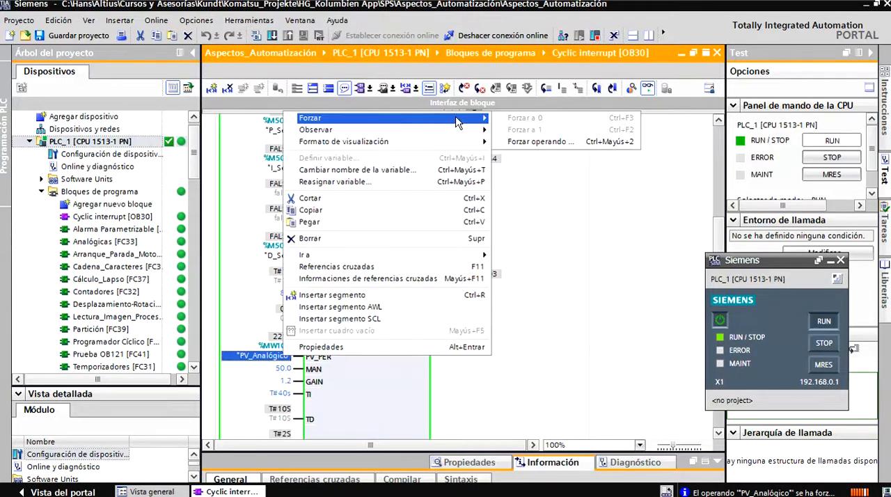
{"action": "left_click", "coordinate": [528, 143]}
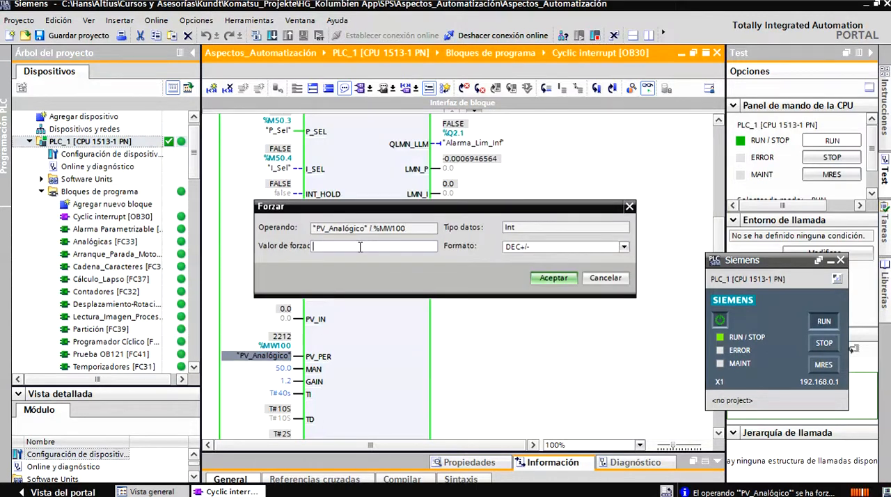
{"action": "type", "text": "2211"}
{"action": "left_click", "coordinate": [550, 277]}
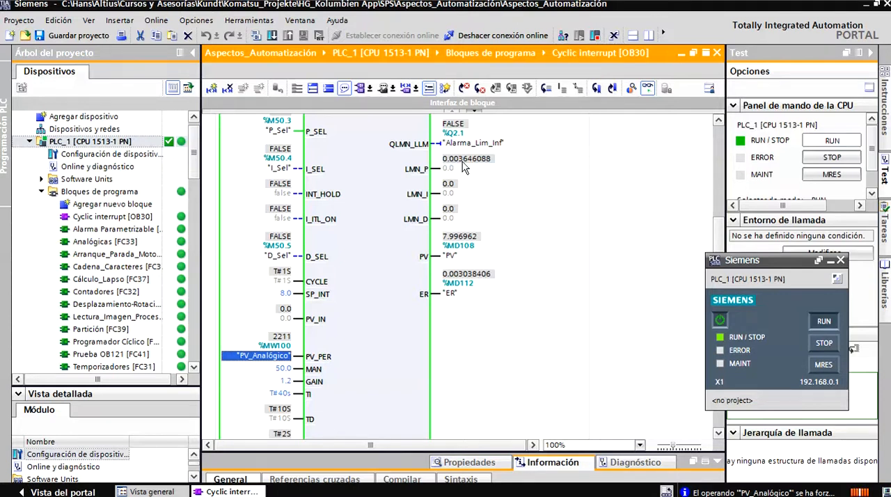
{"action": "scroll", "coordinate": [721, 238], "scroll_direction": "up", "scroll_amount": 8}
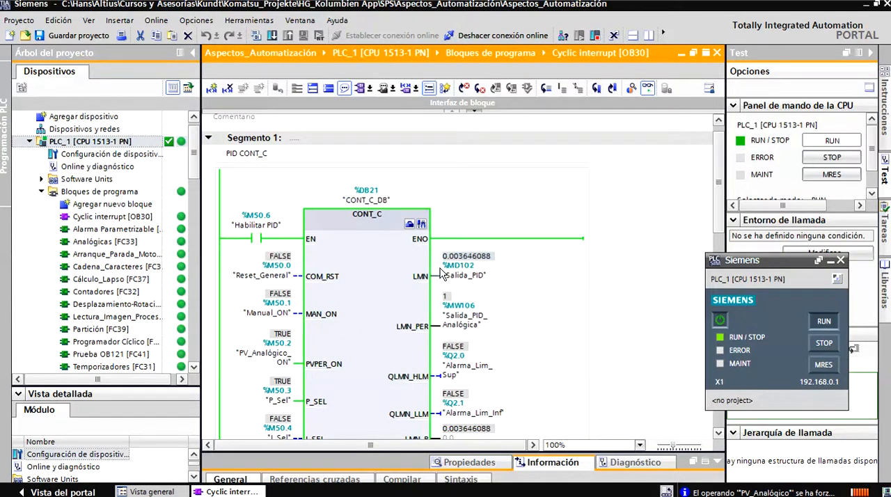
- Force the I_Sel operand to 1 to enable integral action, and check the LMN_I and LMN outputs
{"action": "left_click_drag", "start_coordinate": [719, 195], "coordinate": [716, 243]}
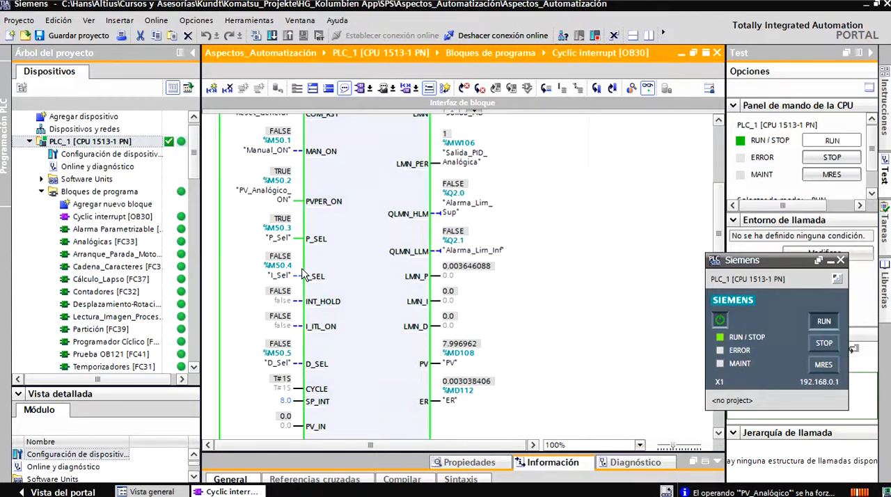
{"action": "right_click", "coordinate": [287, 276]}
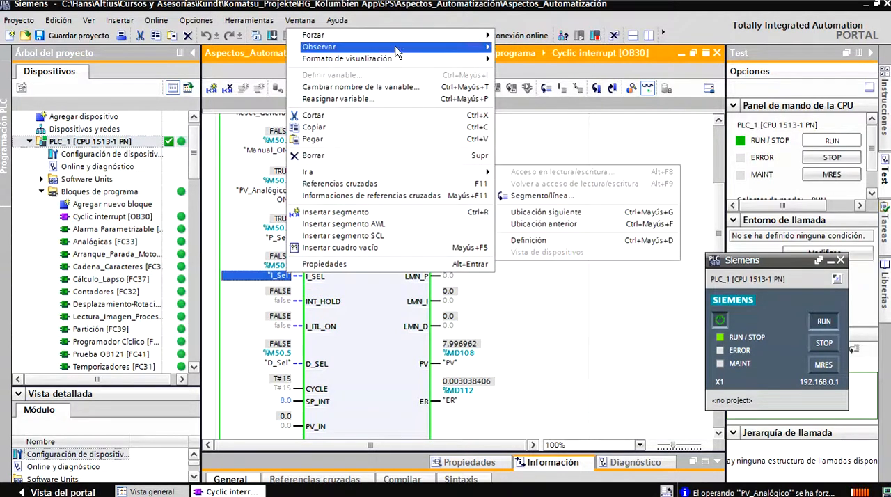
{"action": "mouse_move", "coordinate": [399, 38]}
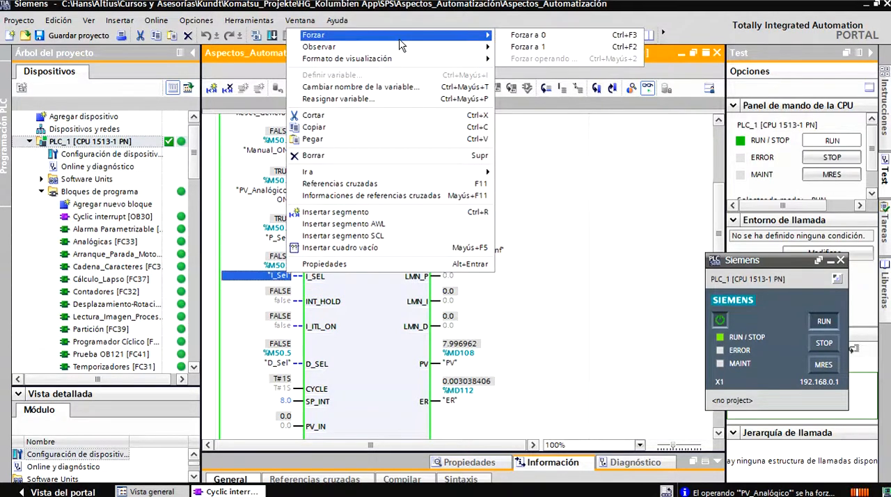
{"action": "left_click", "coordinate": [516, 50]}
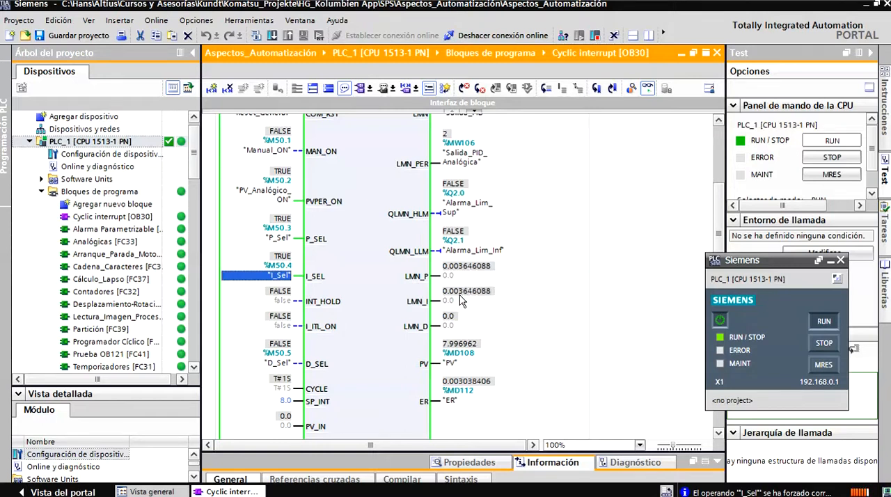
{"action": "mouse_move", "coordinate": [460, 300]}
{"action": "scroll", "coordinate": [717, 240], "scroll_direction": "up", "scroll_amount": 3}
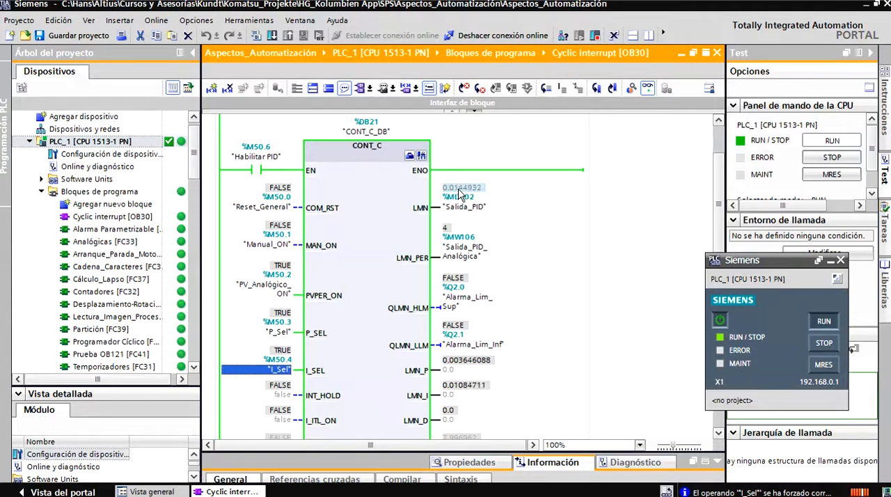
- Force the PV_Analógico operand to 2190 with integral action enabled, and check the controller outputs
{"action": "scroll", "coordinate": [706, 228], "scroll_direction": "down", "scroll_amount": 3}
{"action": "scroll", "coordinate": [706, 228], "scroll_direction": "down", "scroll_amount": 1}
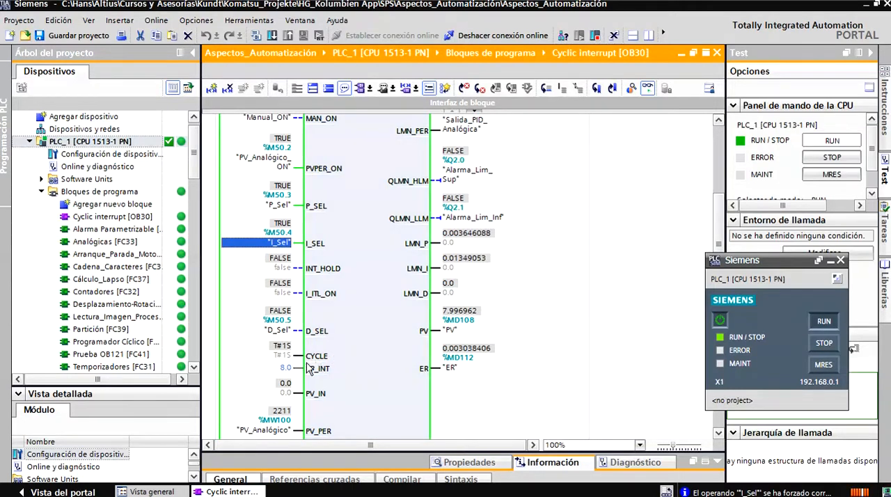
{"action": "scroll", "coordinate": [719, 236], "scroll_direction": "down", "scroll_amount": 1}
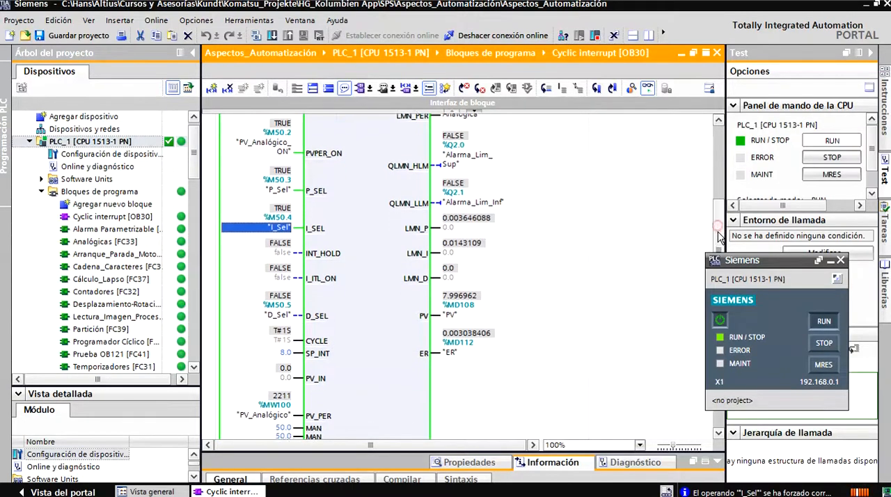
{"action": "scroll", "coordinate": [719, 237], "scroll_direction": "down", "scroll_amount": 3}
{"action": "left_click", "coordinate": [362, 305]}
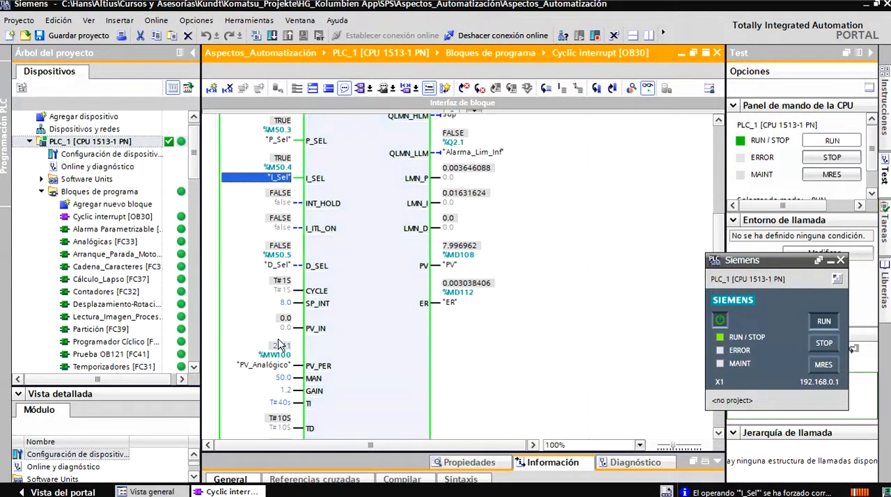
{"action": "right_click", "coordinate": [270, 367]}
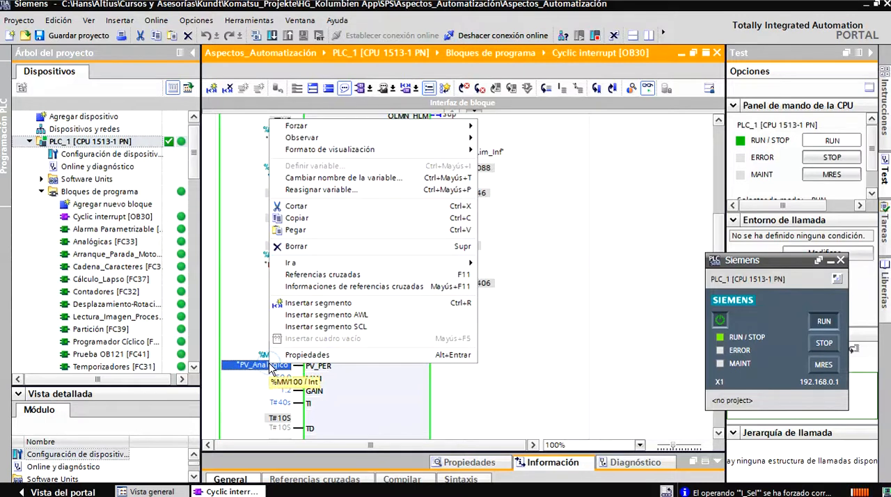
{"action": "left_click", "coordinate": [270, 367]}
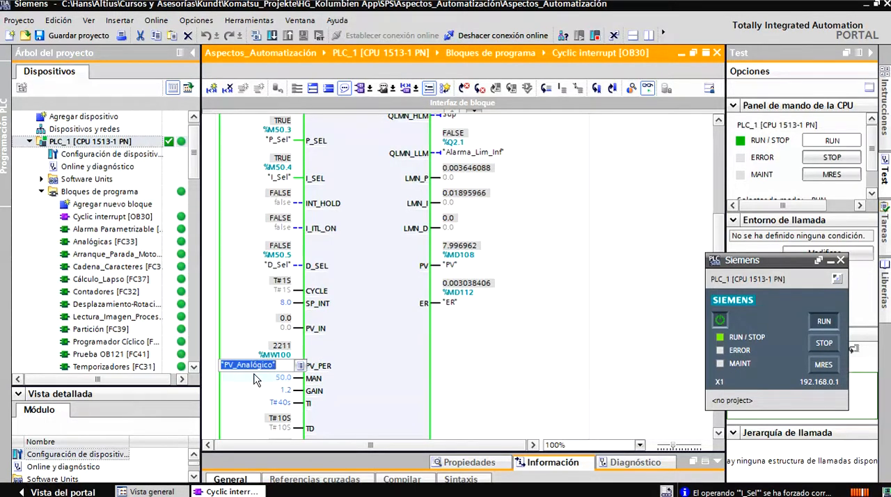
{"action": "right_click", "coordinate": [272, 359]}
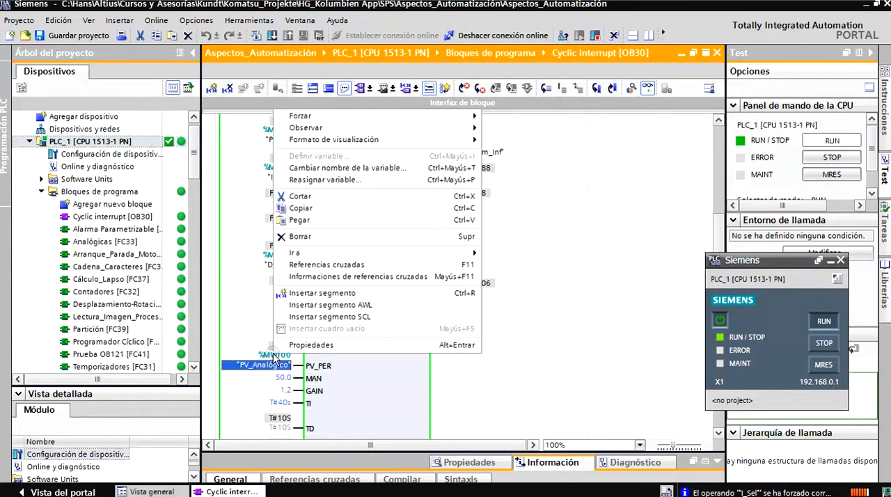
{"action": "mouse_move", "coordinate": [411, 120]}
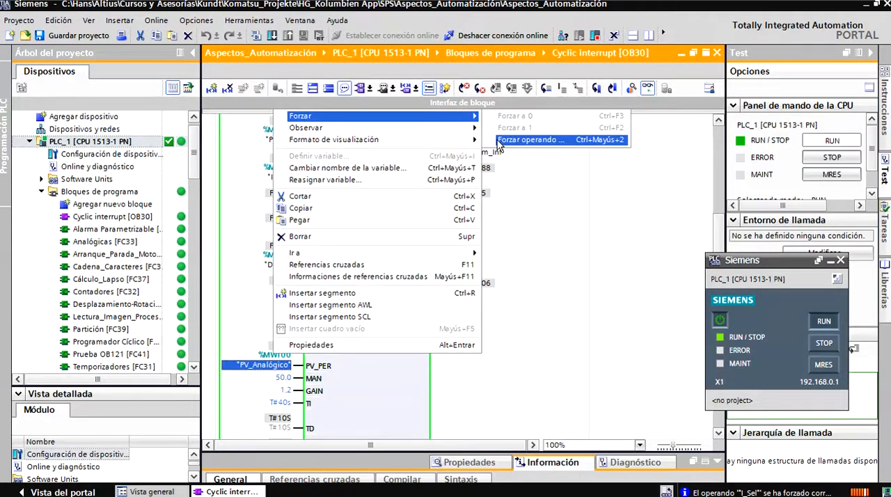
{"action": "left_click", "coordinate": [529, 139]}
{"action": "left_click", "coordinate": [378, 246]}
{"action": "type", "text": "2190"}
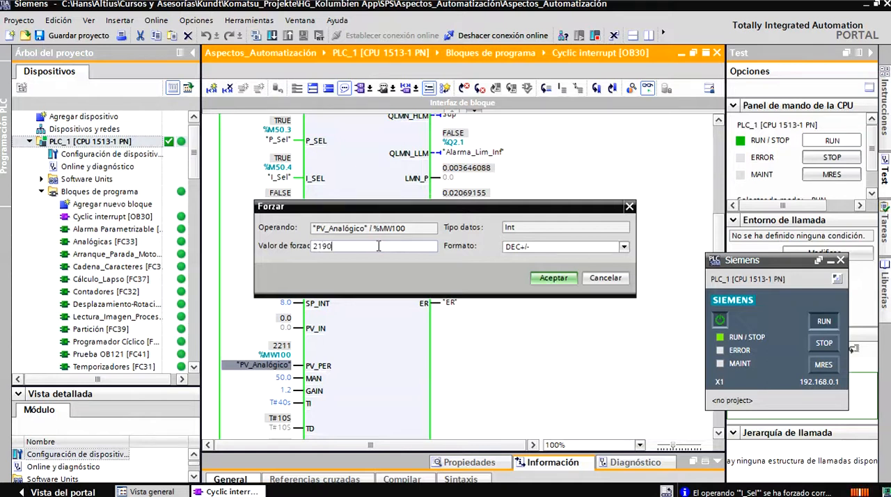
{"action": "key", "text": "Return"}
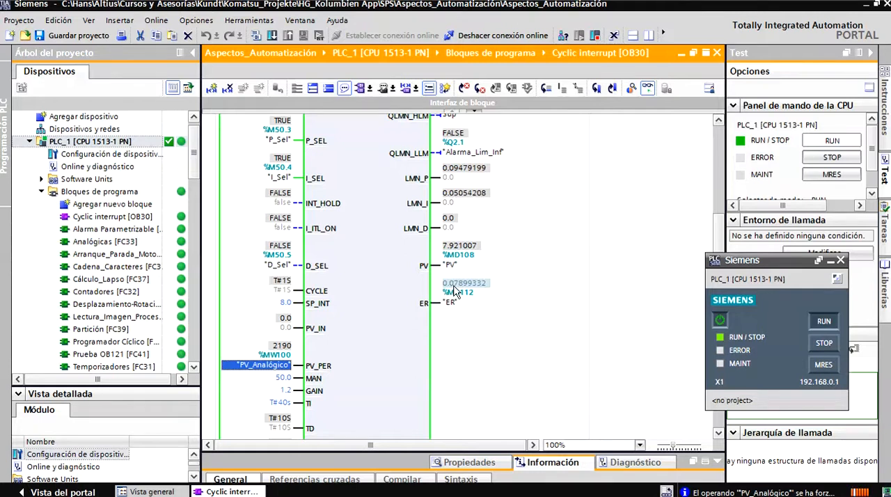
{"action": "left_click_drag", "start_coordinate": [719, 235], "coordinate": [718, 214]}
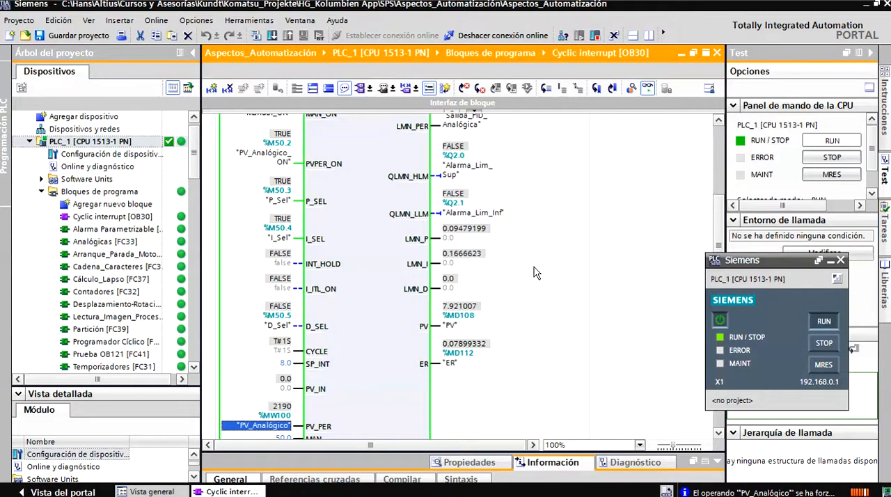
- Force the PV_Analógico operand to 1700 to enlarge the control error
{"action": "scroll", "coordinate": [341, 350], "scroll_direction": "down", "scroll_amount": 3}
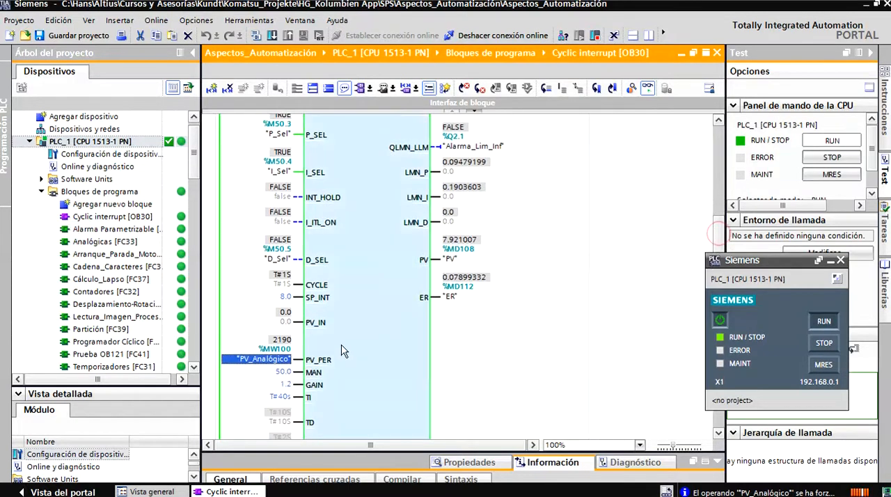
{"action": "right_click", "coordinate": [278, 360]}
{"action": "mouse_move", "coordinate": [398, 130]}
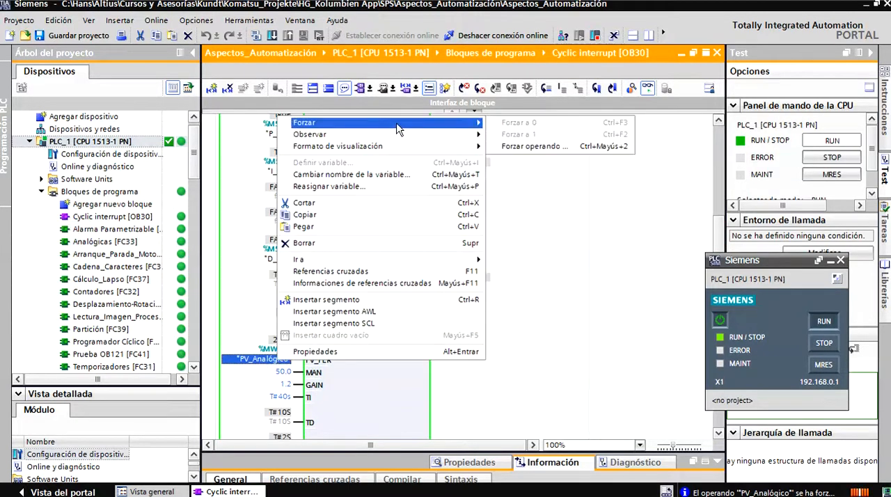
{"action": "left_click", "coordinate": [534, 146]}
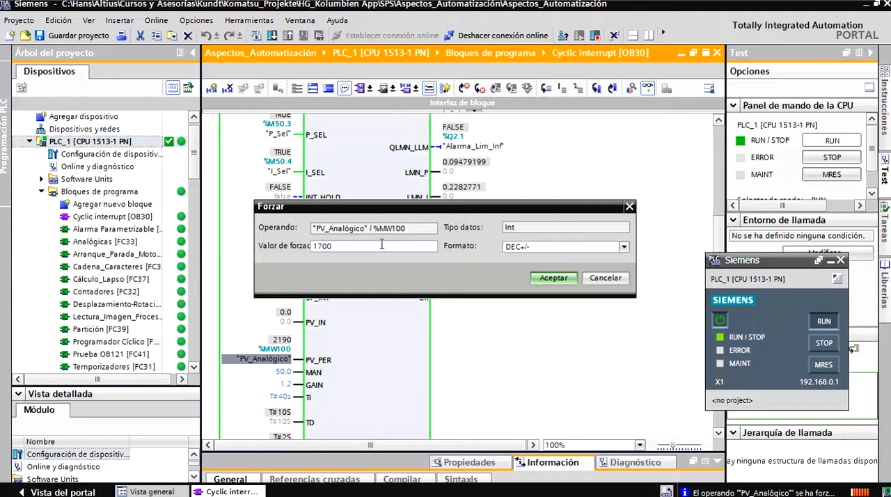
{"action": "left_click", "coordinate": [542, 280]}
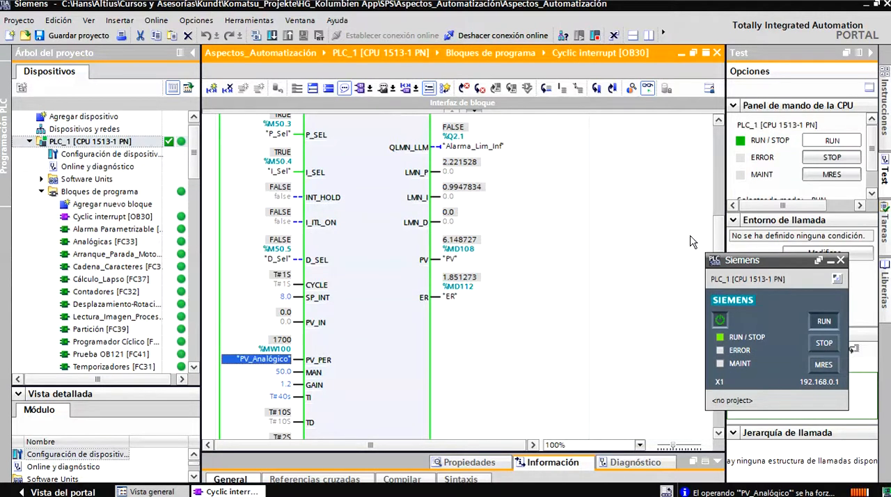
- Examine the LMN, LMN_P and LMN_I outputs of the CONT_C block and its LMN_HLM and LMN_LLM output limits
{"action": "scroll", "coordinate": [721, 230], "scroll_direction": "up", "scroll_amount": 2}
{"action": "scroll", "coordinate": [721, 229], "scroll_direction": "up", "scroll_amount": 1}
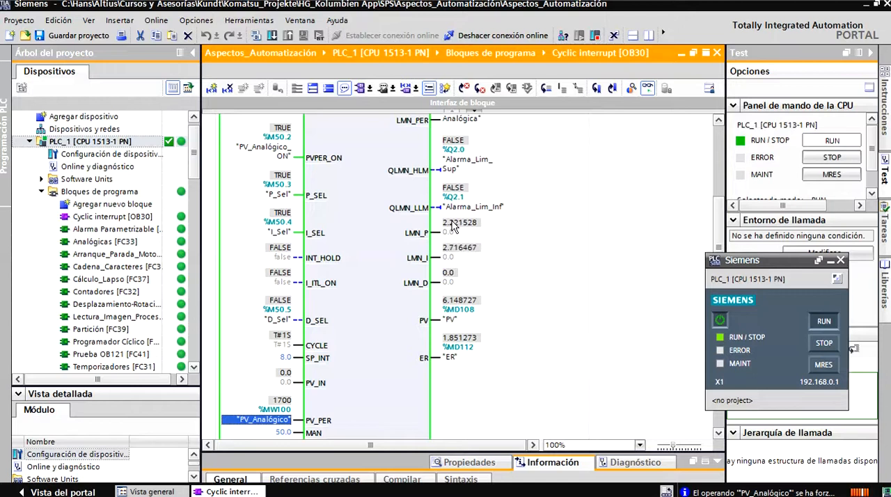
{"action": "mouse_move", "coordinate": [452, 225]}
{"action": "scroll", "coordinate": [717, 236], "scroll_direction": "up", "scroll_amount": 5}
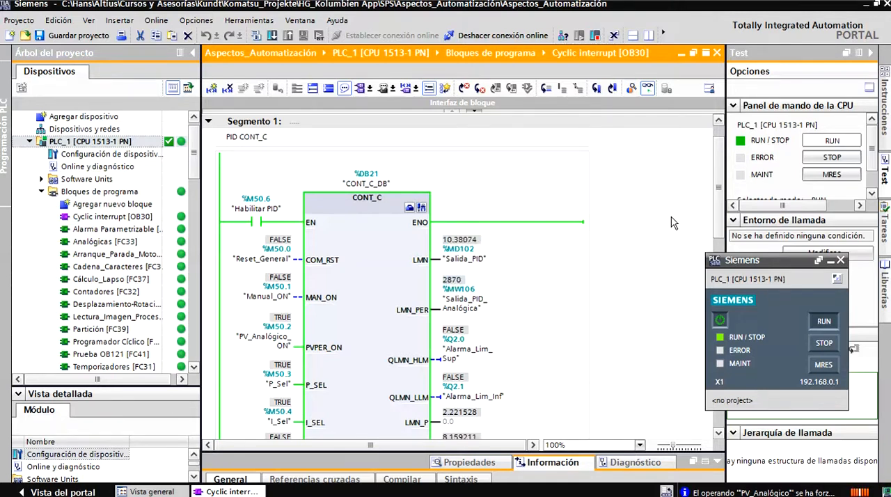
{"action": "left_click_drag", "start_coordinate": [716, 196], "coordinate": [710, 260]}
{"action": "scroll", "coordinate": [712, 256], "scroll_direction": "down", "scroll_amount": 3}
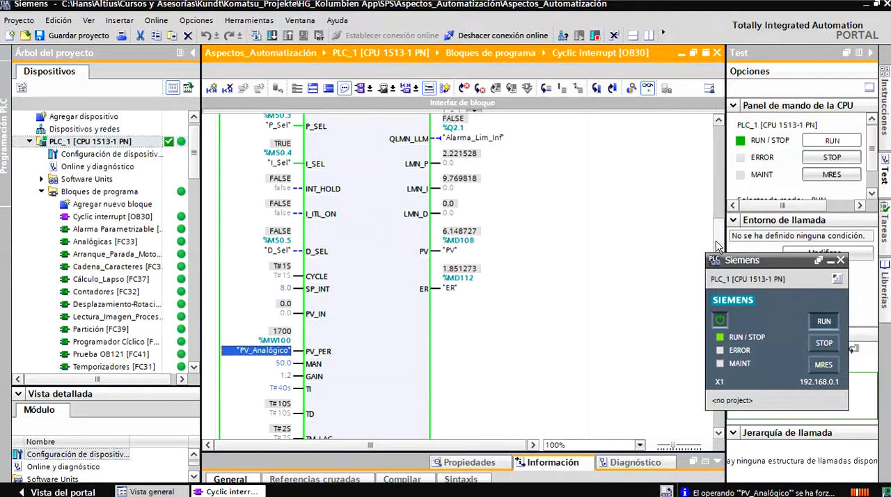
{"action": "scroll", "coordinate": [714, 256], "scroll_direction": "down", "scroll_amount": 3}
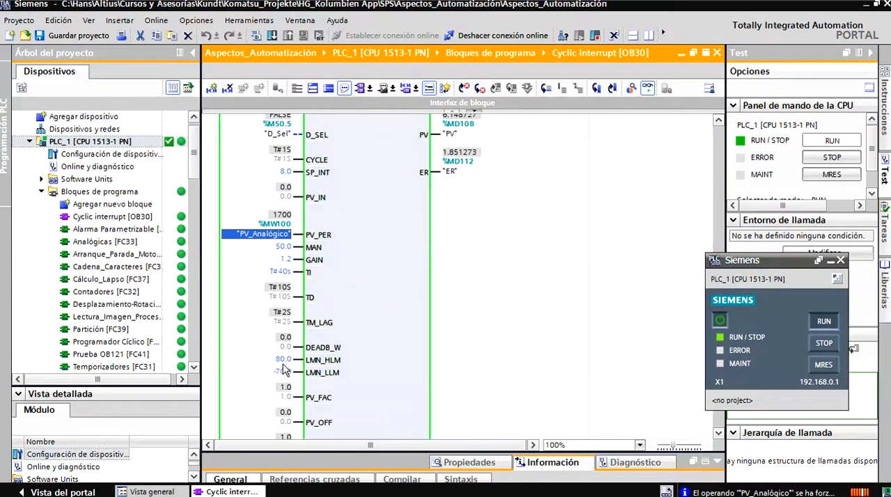
{"action": "left_click_drag", "start_coordinate": [728, 261], "coordinate": [767, 264]}
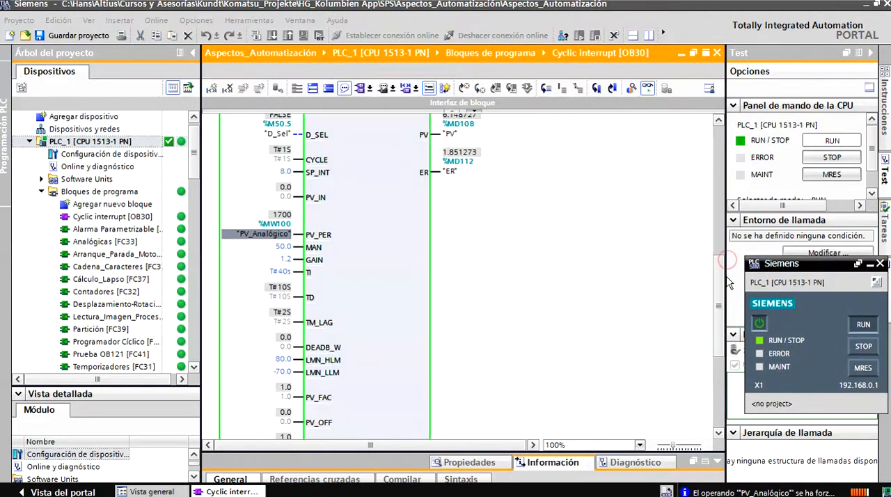
{"action": "scroll", "coordinate": [722, 188], "scroll_direction": "up", "scroll_amount": 10}
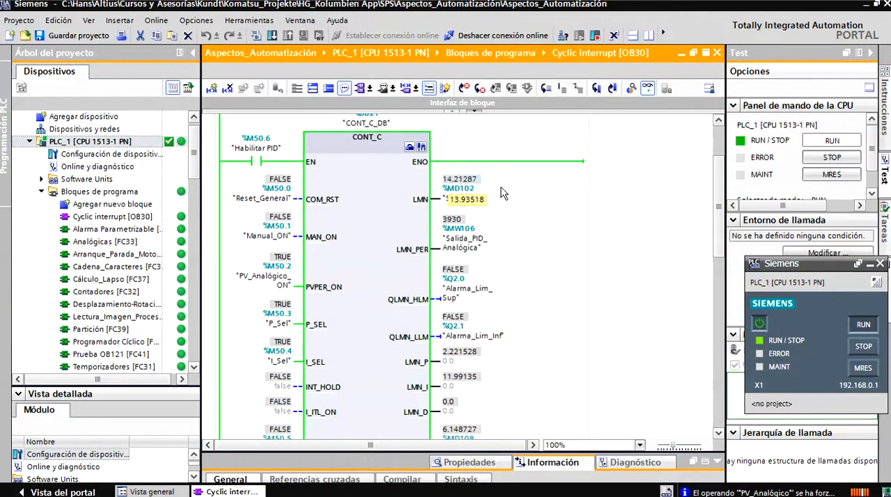
- Force the PV_Analógico operand to 800, and check the LMN_P and LMN_I outputs
{"action": "scroll", "coordinate": [713, 250], "scroll_direction": "down", "scroll_amount": 6}
{"action": "left_click", "coordinate": [259, 325]}
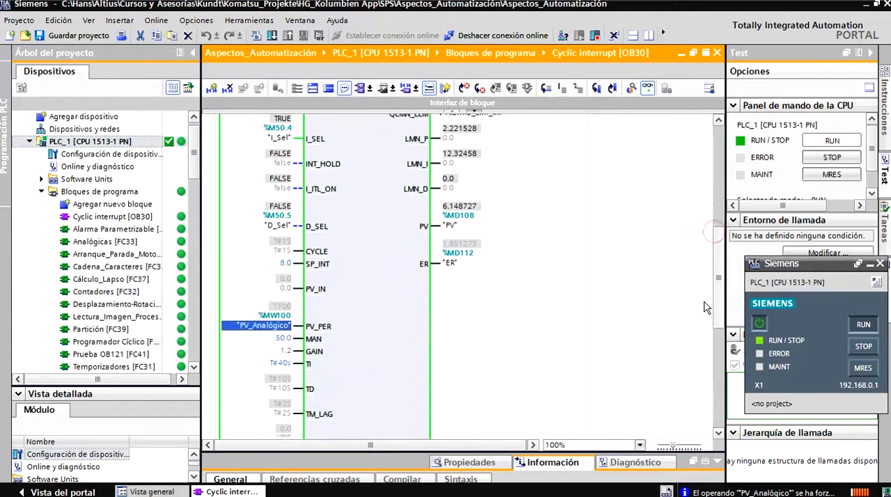
{"action": "right_click", "coordinate": [286, 329]}
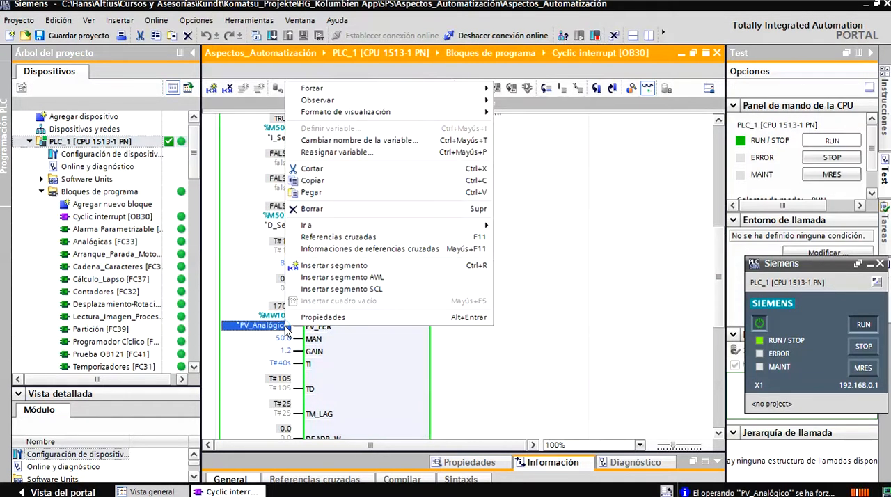
{"action": "mouse_move", "coordinate": [320, 89]}
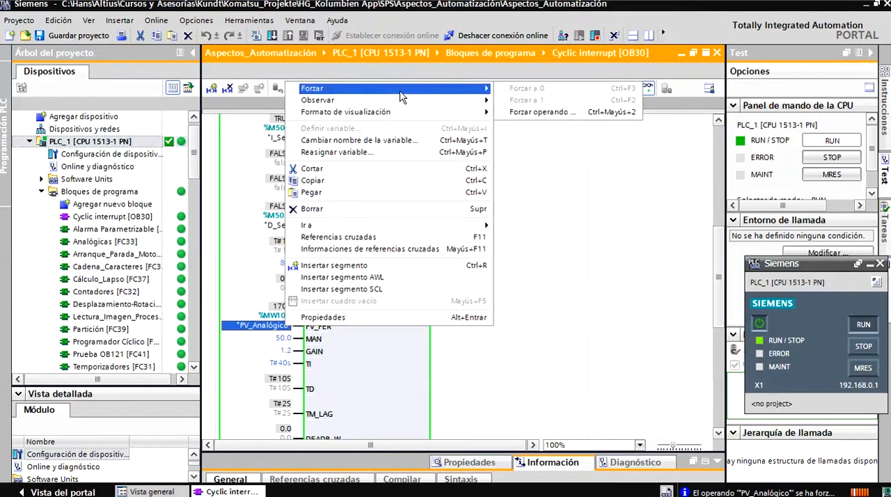
{"action": "left_click", "coordinate": [515, 111]}
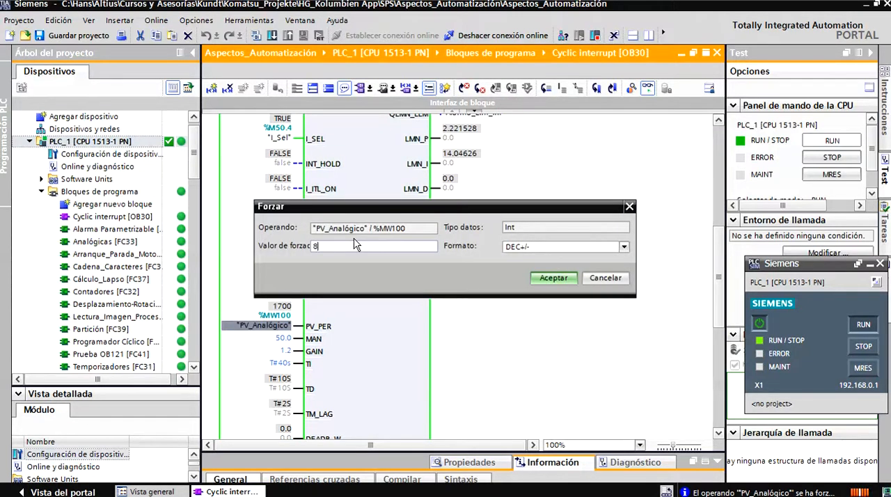
{"action": "key", "text": "Return"}
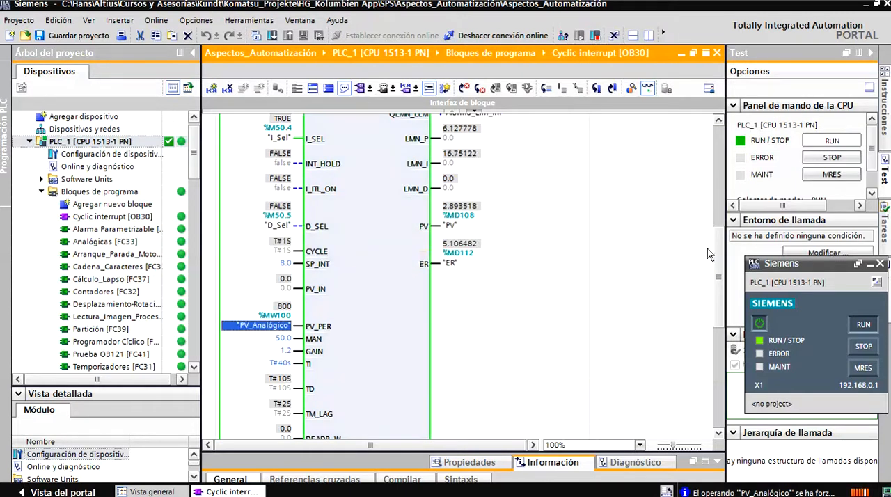
{"action": "left_click_drag", "start_coordinate": [714, 256], "coordinate": [713, 228]}
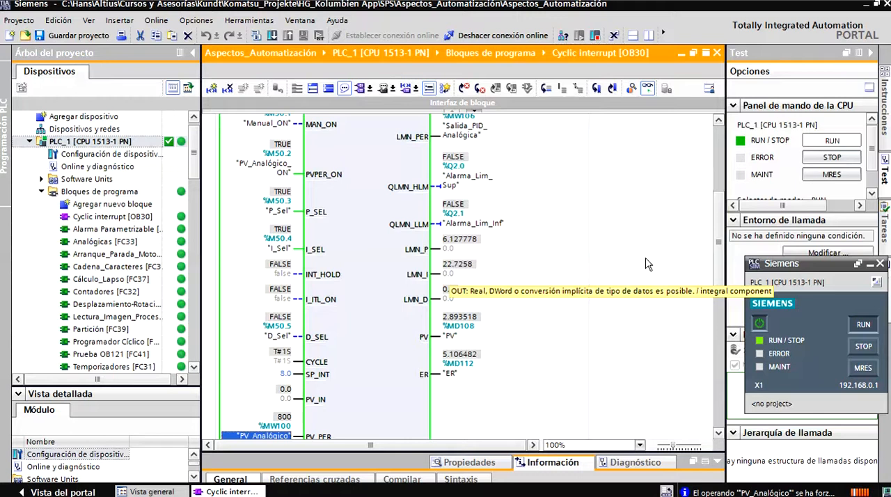
- Force the PV_Analógico operand to 240, and check the proportional and integral components of the controller output
{"action": "left_click_drag", "start_coordinate": [714, 241], "coordinate": [708, 286]}
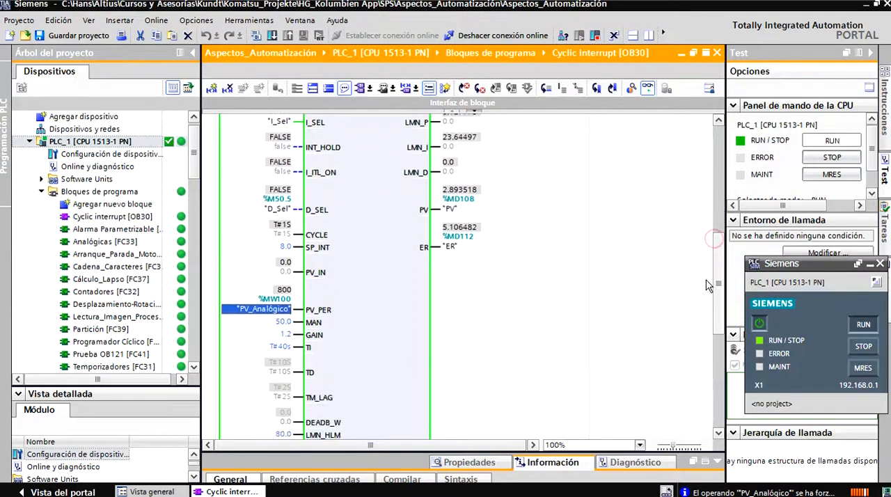
{"action": "right_click", "coordinate": [283, 308]}
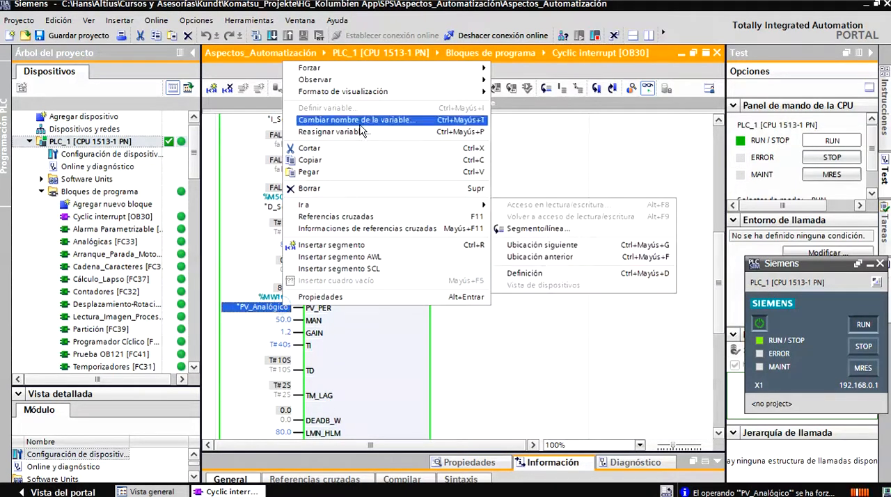
{"action": "mouse_move", "coordinate": [321, 68]}
{"action": "left_click", "coordinate": [529, 94]}
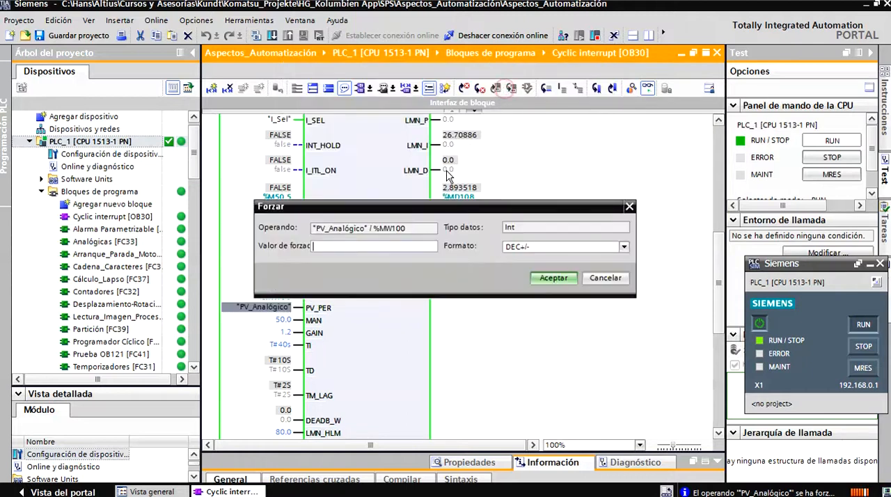
{"action": "type", "text": "240"}
{"action": "key", "text": "Return"}
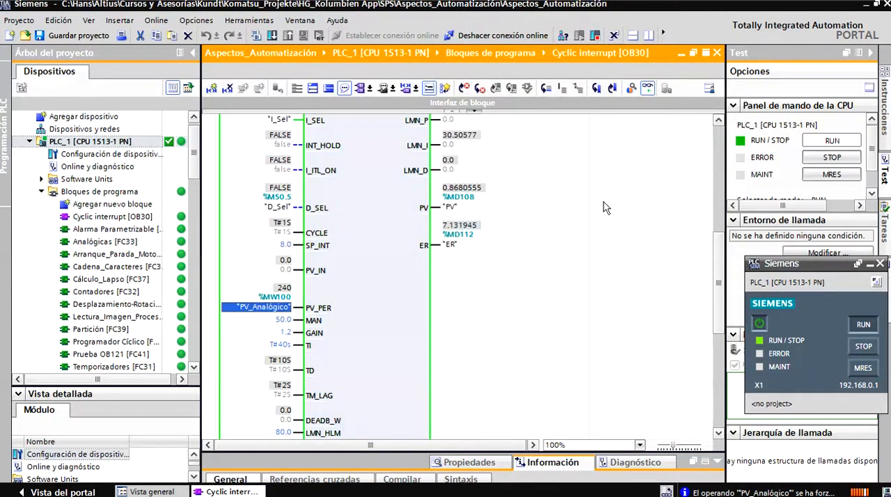
{"action": "left_click_drag", "start_coordinate": [719, 241], "coordinate": [718, 206]}
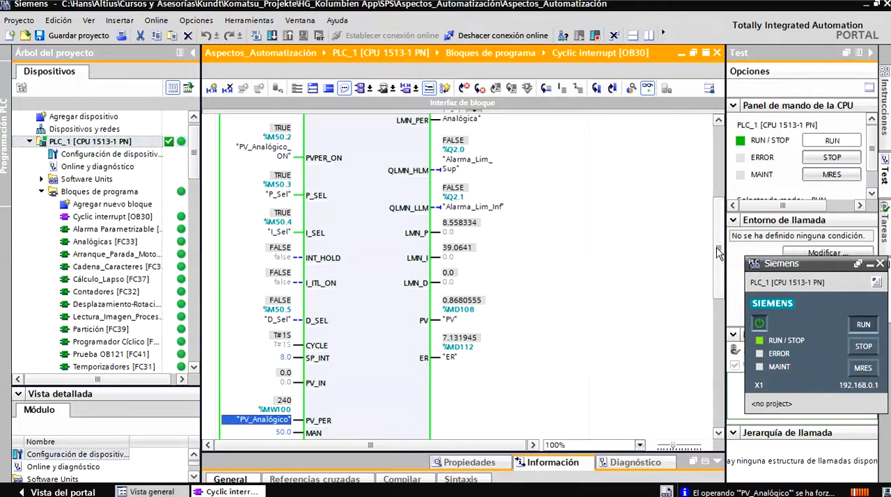
- Force the PV_Analógico operand to 100, and check the LMN output and the Alarma_Lim_Sup upper limit alarm
{"action": "scroll", "coordinate": [720, 251], "scroll_direction": "down", "scroll_amount": 5}
{"action": "right_click", "coordinate": [290, 275]}
{"action": "mouse_move", "coordinate": [327, 37]}
{"action": "left_click", "coordinate": [529, 63]}
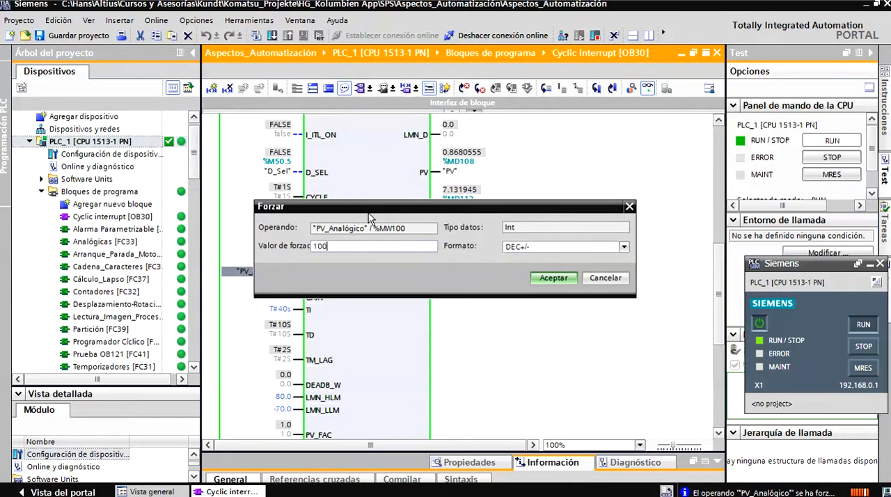
{"action": "key", "text": "Return"}
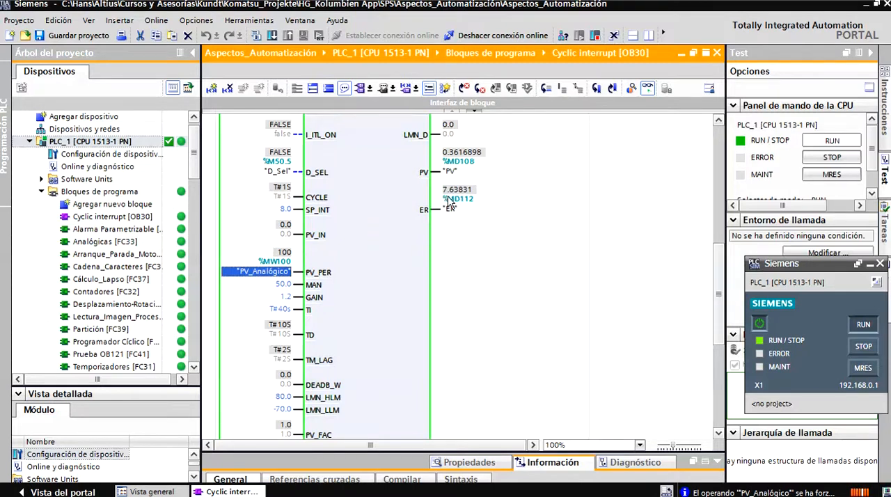
{"action": "left_click_drag", "start_coordinate": [717, 269], "coordinate": [717, 233]}
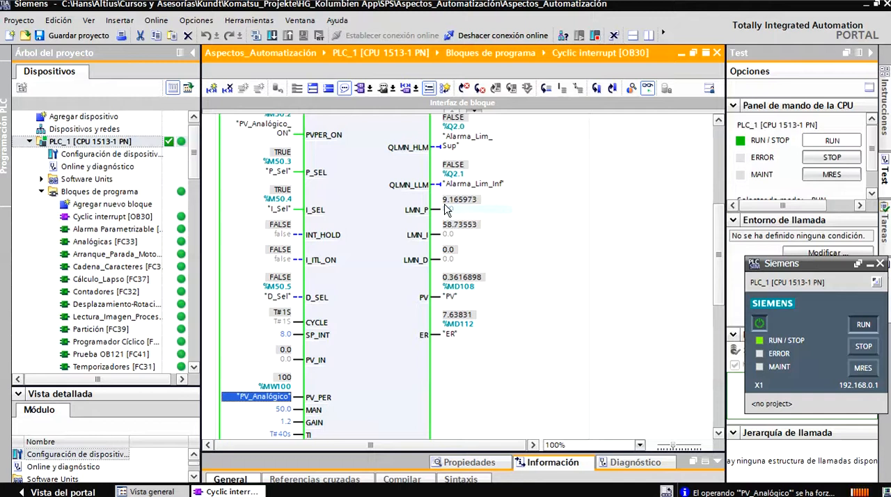
{"action": "scroll", "coordinate": [531, 211], "scroll_direction": "up", "scroll_amount": 4}
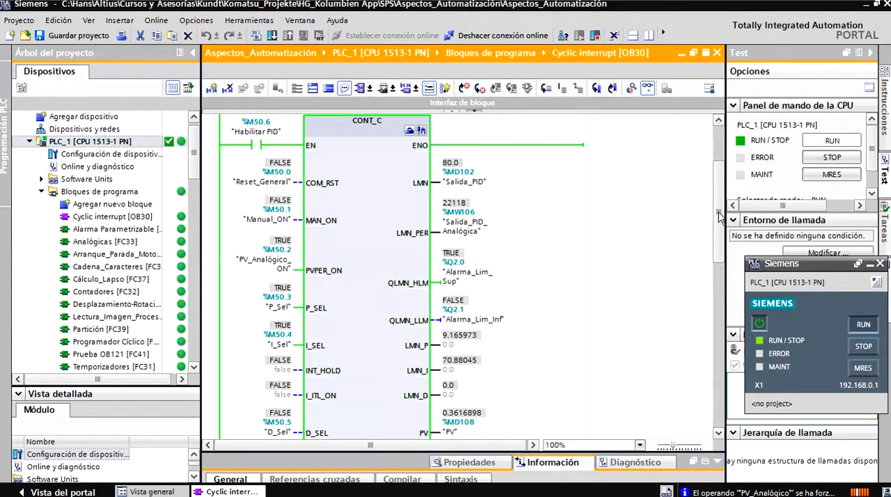
{"action": "left_click_drag", "start_coordinate": [720, 218], "coordinate": [718, 224]}
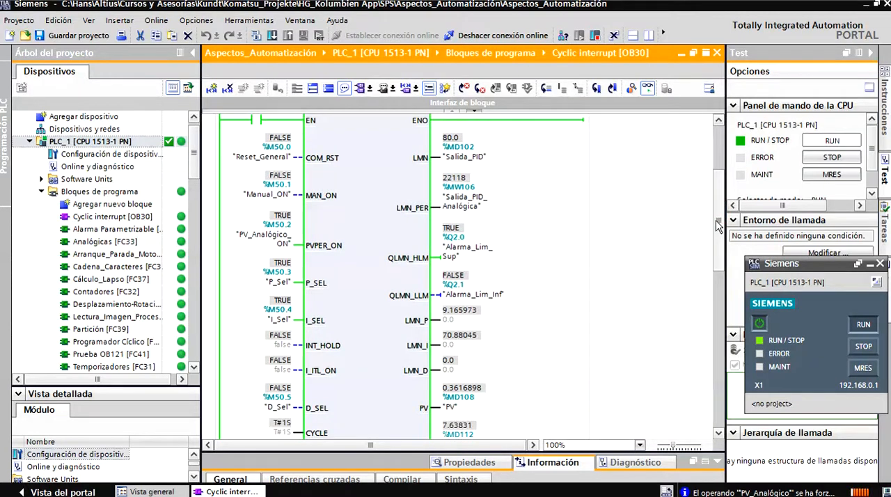
{"action": "left_click_drag", "start_coordinate": [716, 224], "coordinate": [717, 230]}
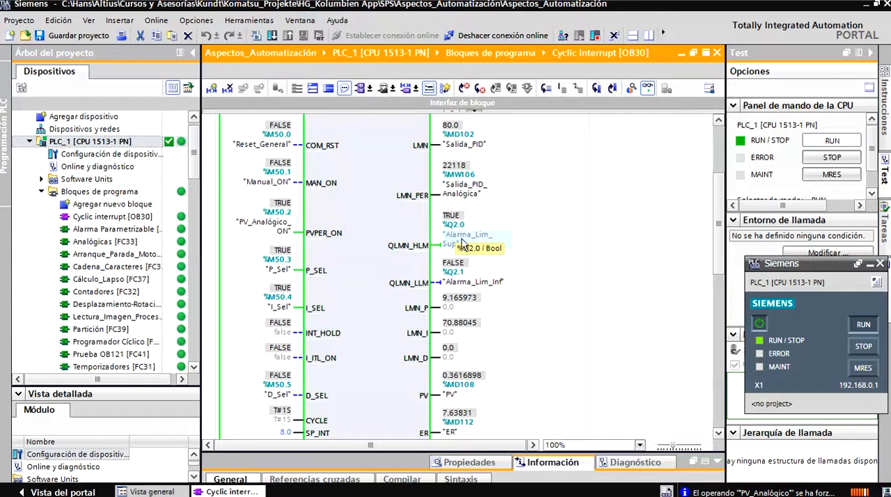
- Force the PV_Analógico operand to 4500 to drive the control error negative
{"action": "left_click_drag", "start_coordinate": [717, 237], "coordinate": [703, 293]}
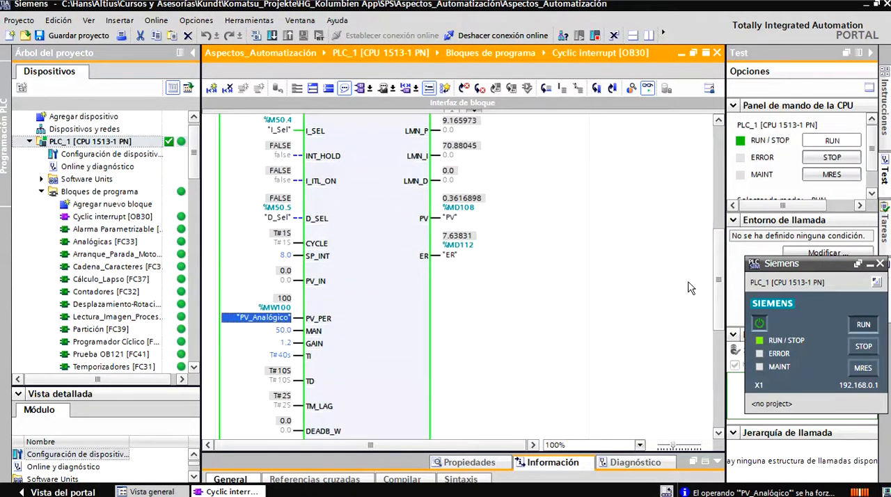
{"action": "right_click", "coordinate": [282, 317]}
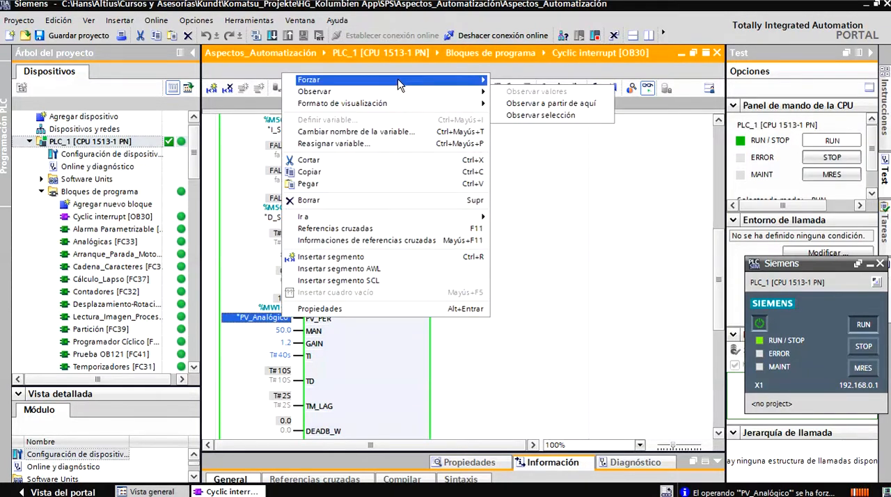
{"action": "mouse_move", "coordinate": [422, 79]}
{"action": "left_click", "coordinate": [530, 103]}
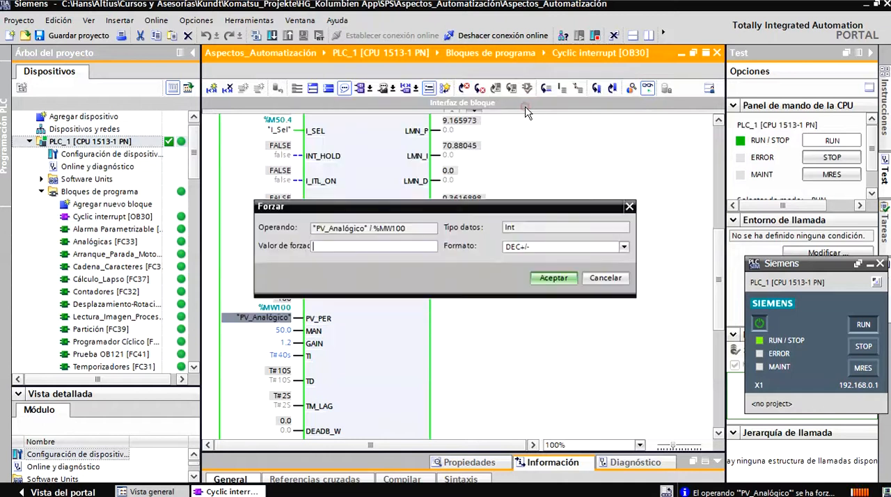
{"action": "left_click_drag", "start_coordinate": [453, 210], "coordinate": [569, 250]}
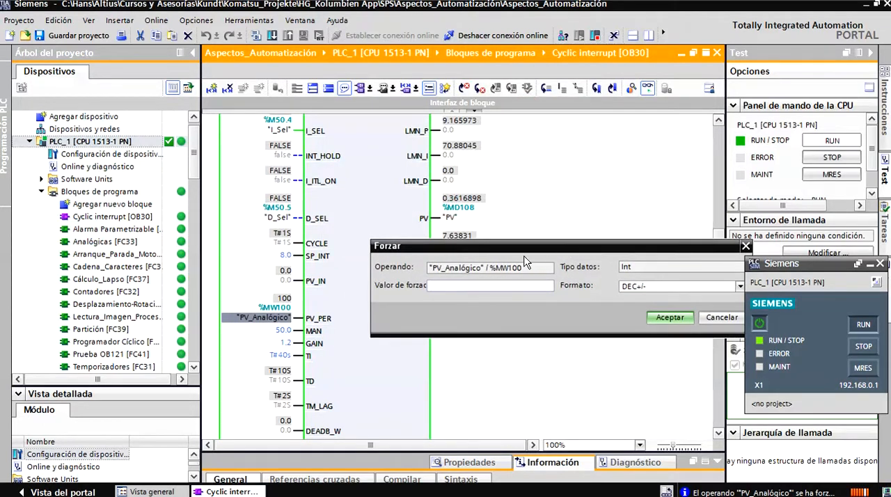
{"action": "type", "text": "4500"}
{"action": "key", "text": "Return"}
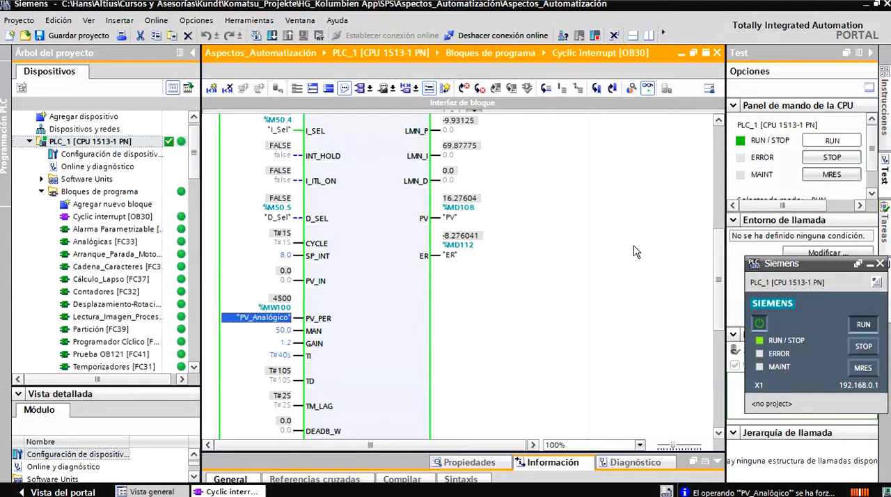
- Examine how LMN_P, LMN_I and LMN respond to the negative control error, and compare LMN with the LMN_LLM lower limit
{"action": "scroll", "coordinate": [720, 252], "scroll_direction": "up", "scroll_amount": 3}
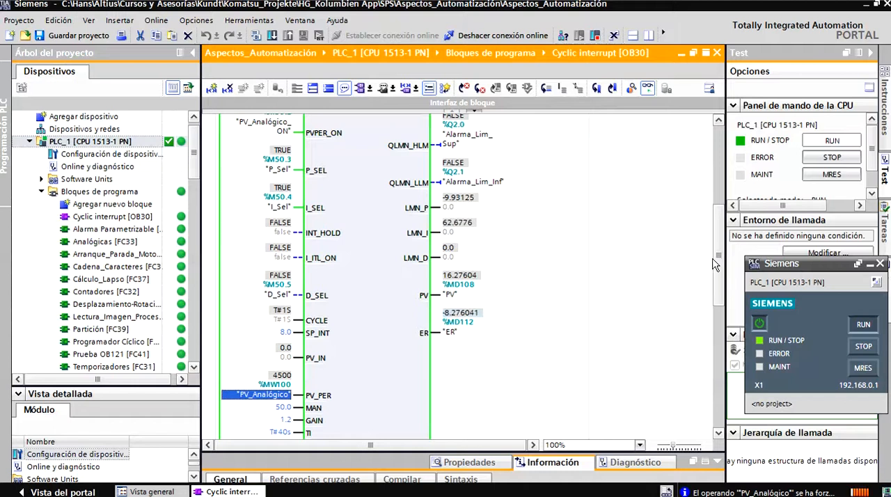
{"action": "scroll", "coordinate": [717, 250], "scroll_direction": "up", "scroll_amount": 2}
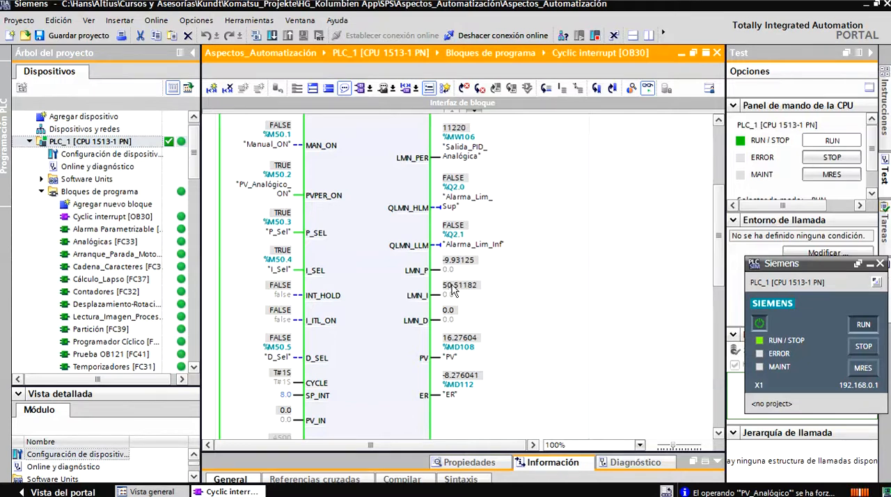
{"action": "mouse_move", "coordinate": [449, 293]}
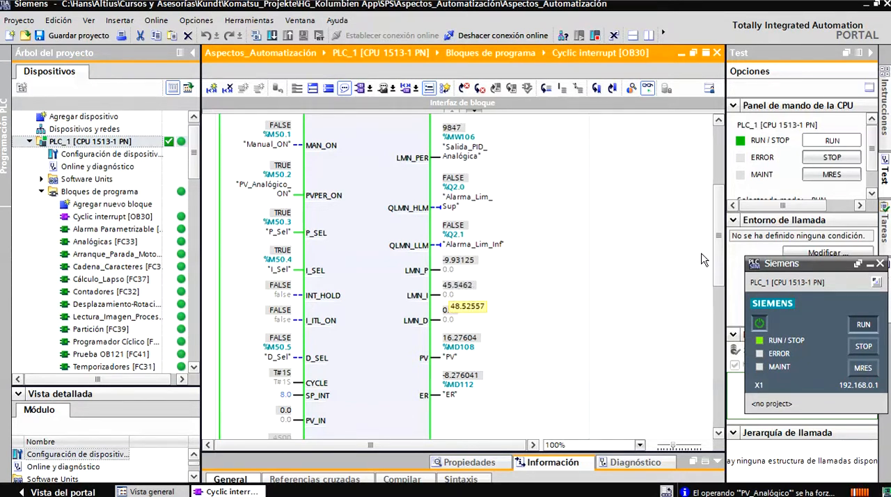
{"action": "scroll", "coordinate": [718, 239], "scroll_direction": "up", "scroll_amount": 2}
{"action": "scroll", "coordinate": [718, 239], "scroll_direction": "up", "scroll_amount": 1}
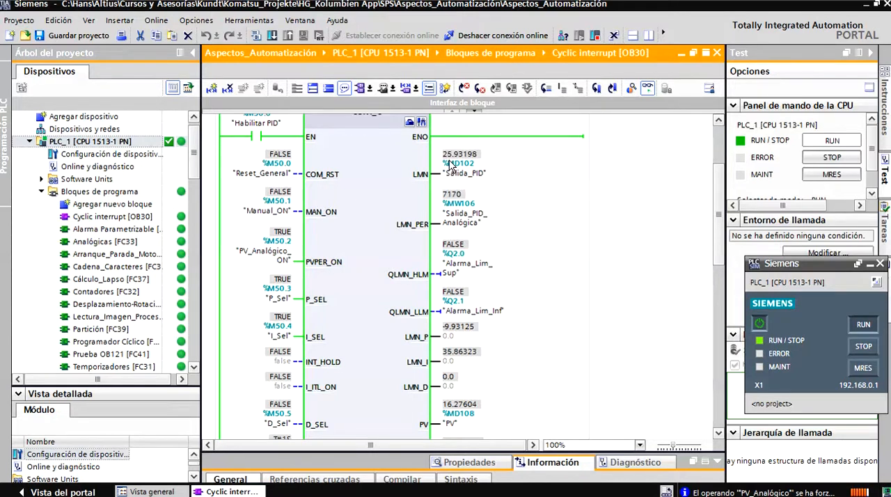
{"action": "scroll", "coordinate": [381, 386], "scroll_direction": "down", "scroll_amount": 5}
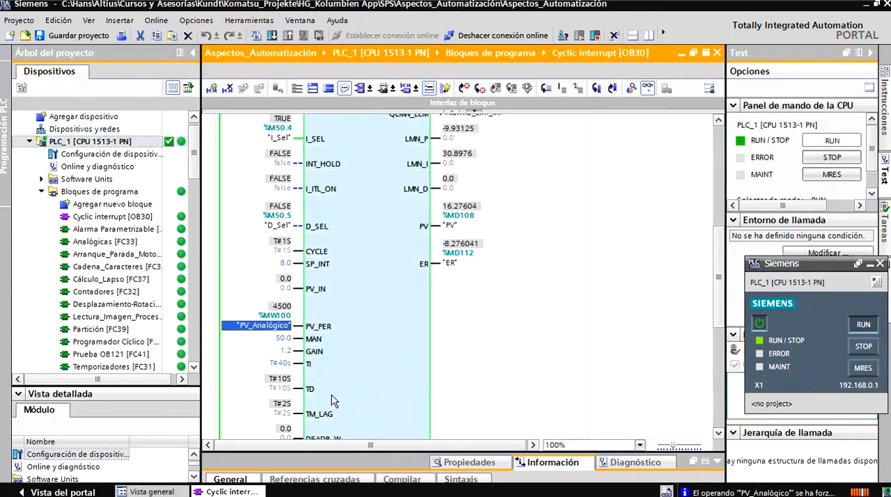
{"action": "scroll", "coordinate": [717, 316], "scroll_direction": "down", "scroll_amount": 2}
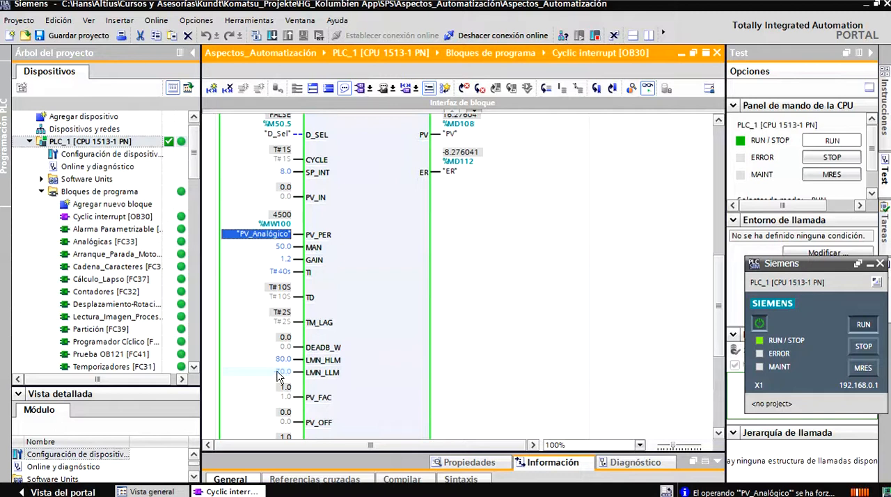
{"action": "left_click_drag", "start_coordinate": [717, 333], "coordinate": [724, 235]}
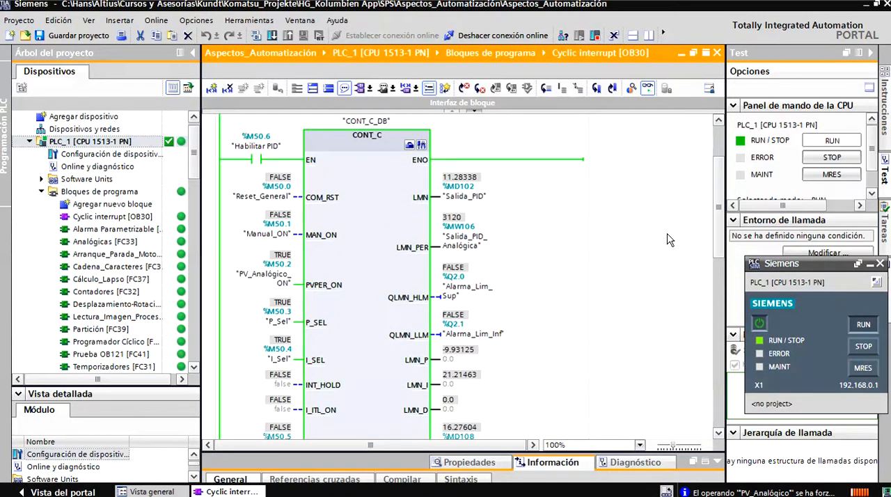
- Force the PV_Analógico operand to 6000, and check the LMN output and the Alarma_Lim_Inf lower limit alarm
{"action": "left_click_drag", "start_coordinate": [716, 235], "coordinate": [717, 325]}
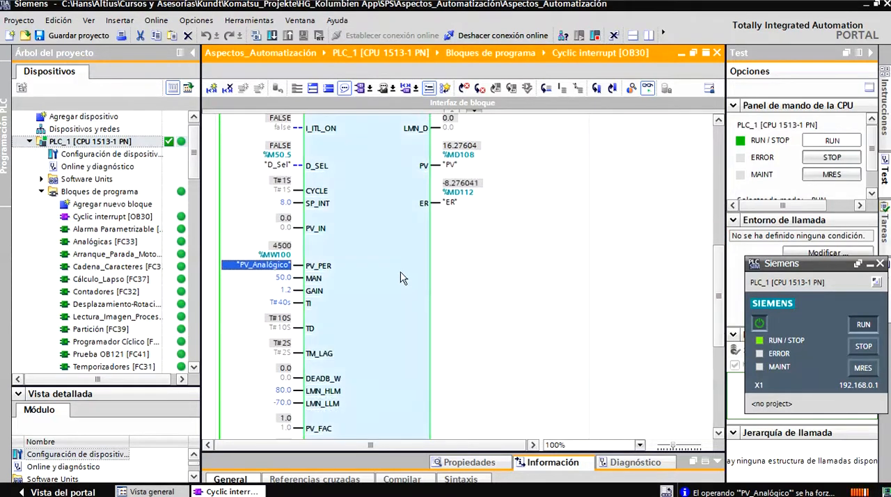
{"action": "right_click", "coordinate": [293, 272]}
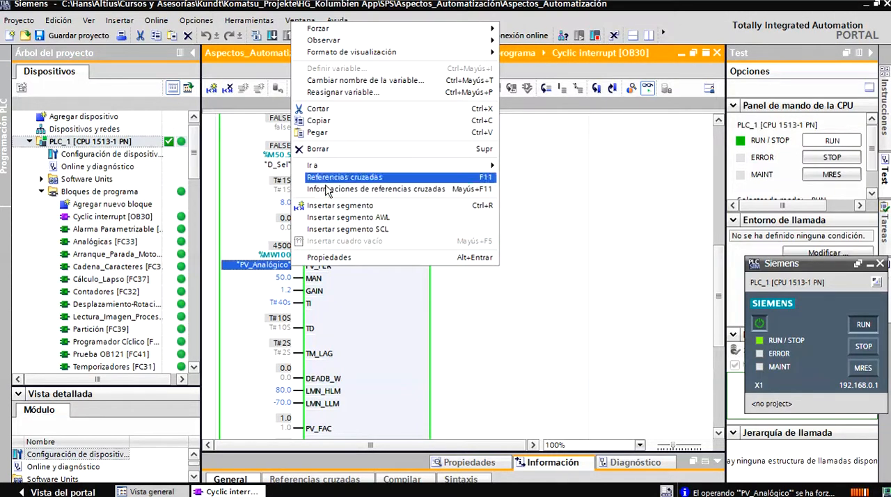
{"action": "mouse_move", "coordinate": [421, 32]}
{"action": "left_click", "coordinate": [529, 52]}
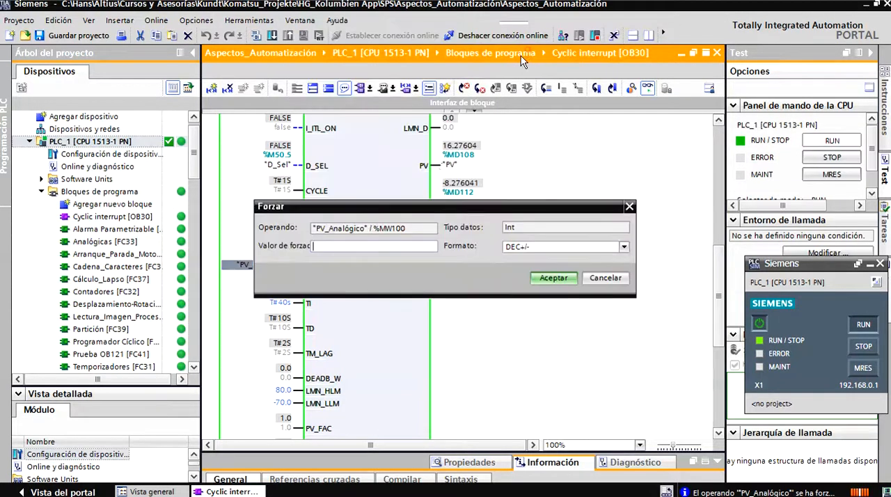
{"action": "type", "text": "6000"}
{"action": "left_click", "coordinate": [539, 277]}
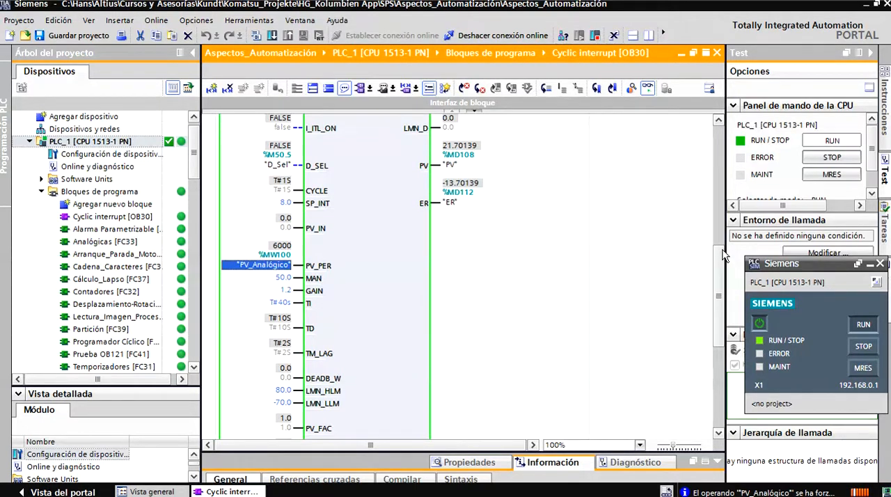
{"action": "scroll", "coordinate": [722, 256], "scroll_direction": "up", "scroll_amount": 5}
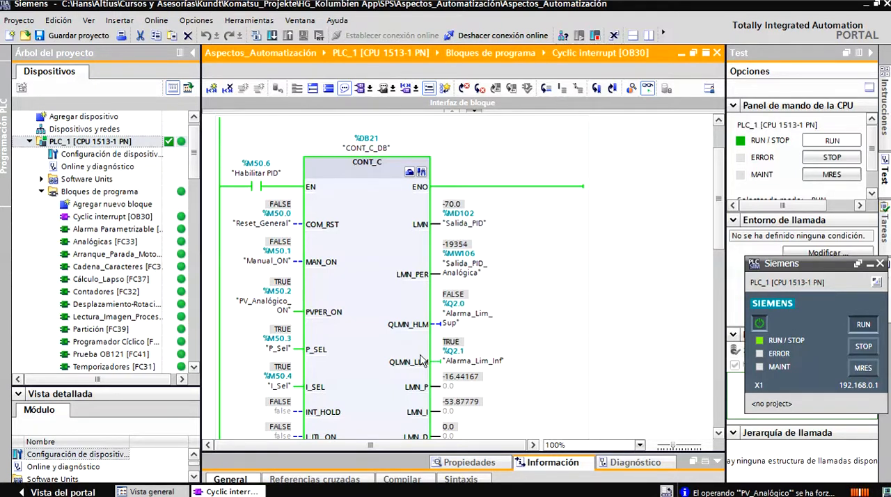
- Force the PV_Analógico operand to 2200 to bring the process value near the setpoint, and check the LMN output and its components
{"action": "scroll", "coordinate": [716, 338], "scroll_direction": "down", "scroll_amount": 8}
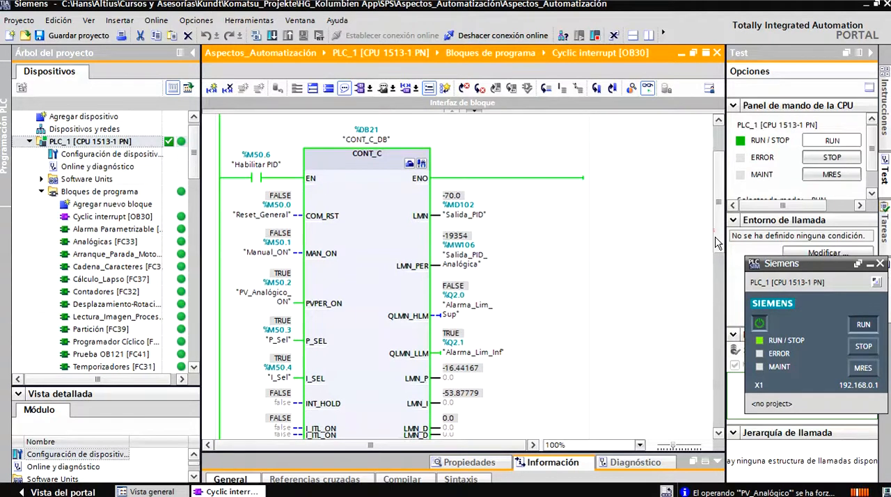
{"action": "scroll", "coordinate": [715, 339], "scroll_direction": "down", "scroll_amount": 1}
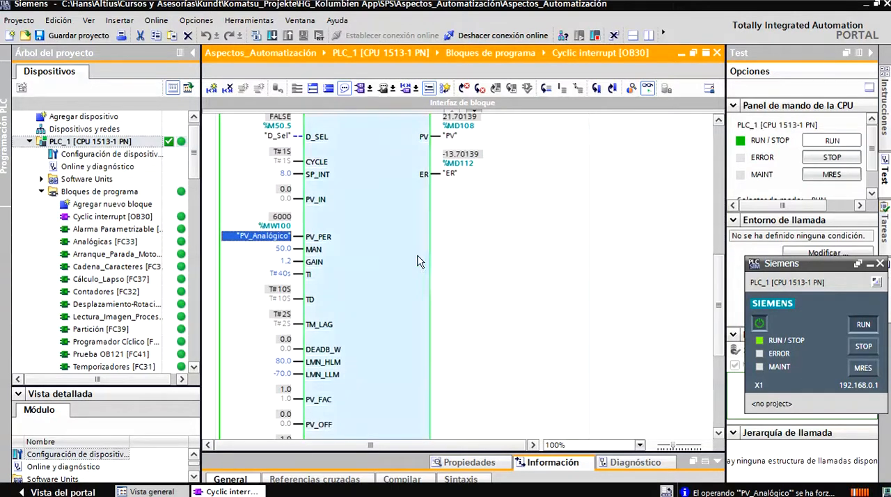
{"action": "right_click", "coordinate": [274, 240]}
{"action": "mouse_move", "coordinate": [296, 245]}
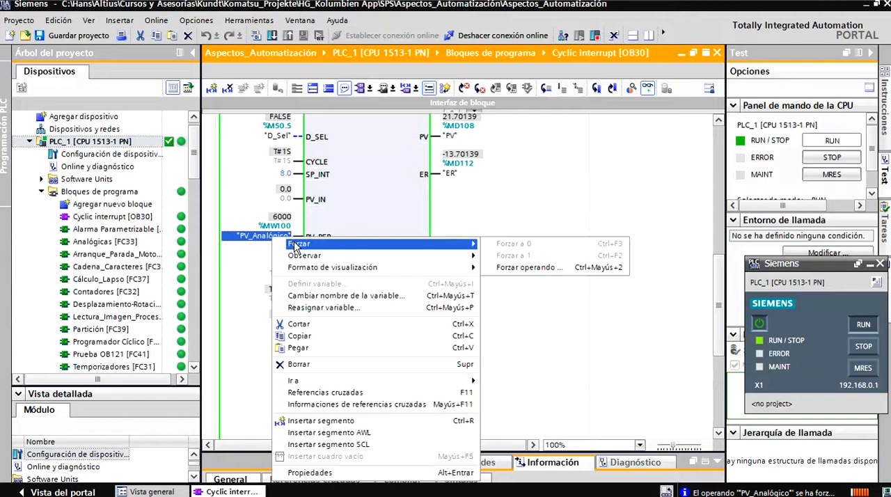
{"action": "left_click", "coordinate": [525, 267]}
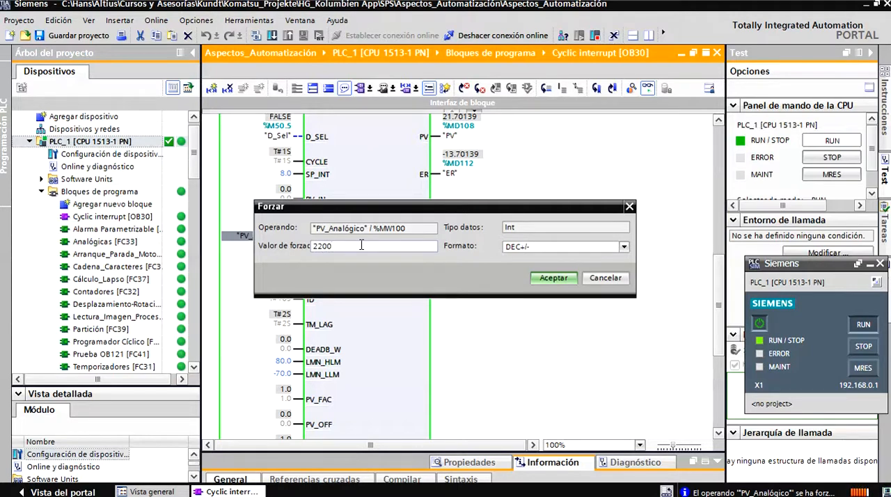
{"action": "left_click", "coordinate": [562, 279]}
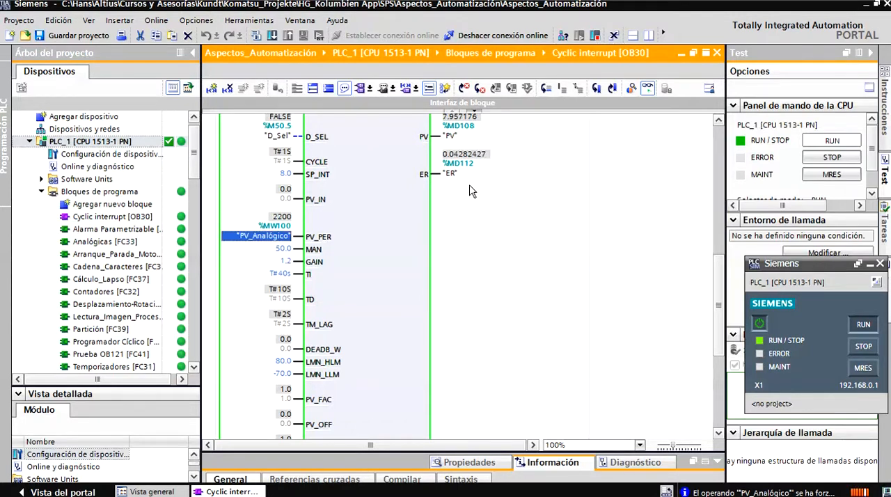
{"action": "left_click_drag", "start_coordinate": [718, 306], "coordinate": [723, 182]}
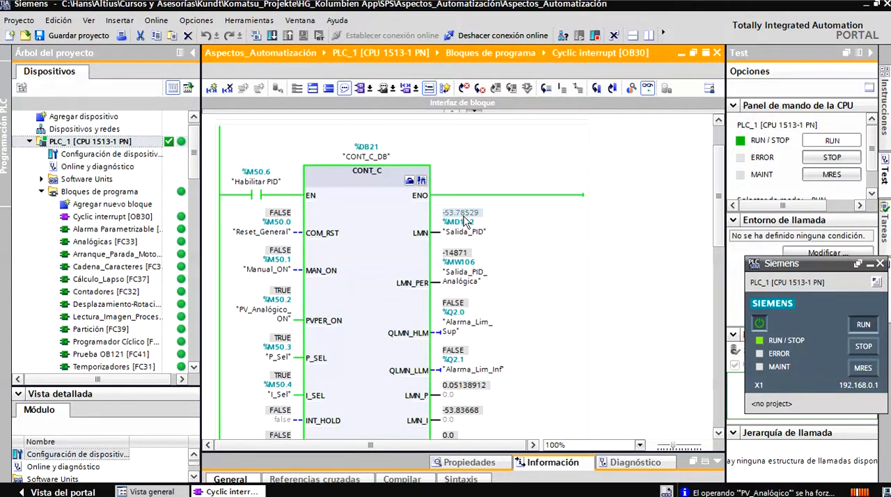
{"action": "left_click_drag", "start_coordinate": [716, 215], "coordinate": [716, 223]}
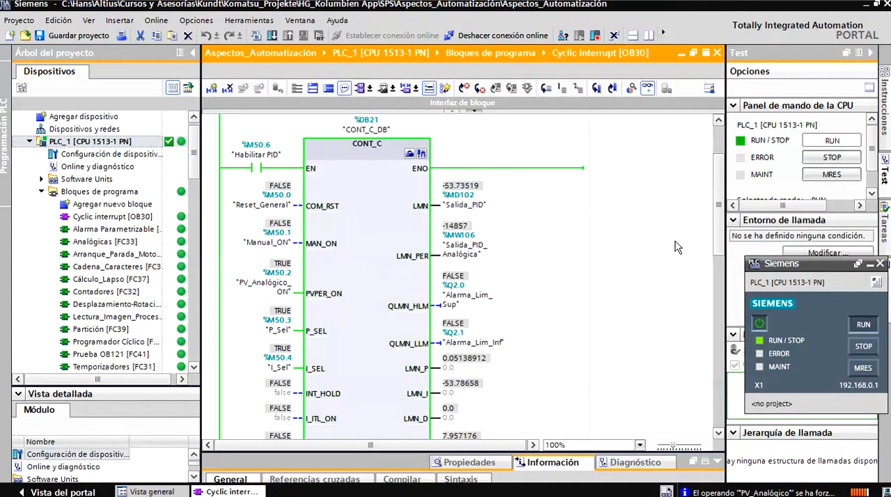
- Force Manual_ON to 1 to apply the manual output value, and force it back to 0 to resume automatic control
{"action": "scroll", "coordinate": [718, 234], "scroll_direction": "down", "scroll_amount": 1}
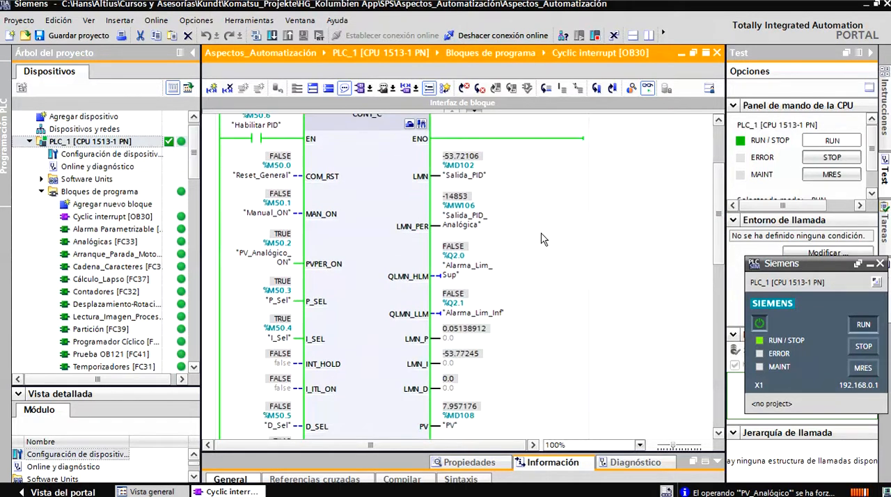
{"action": "right_click", "coordinate": [280, 213]}
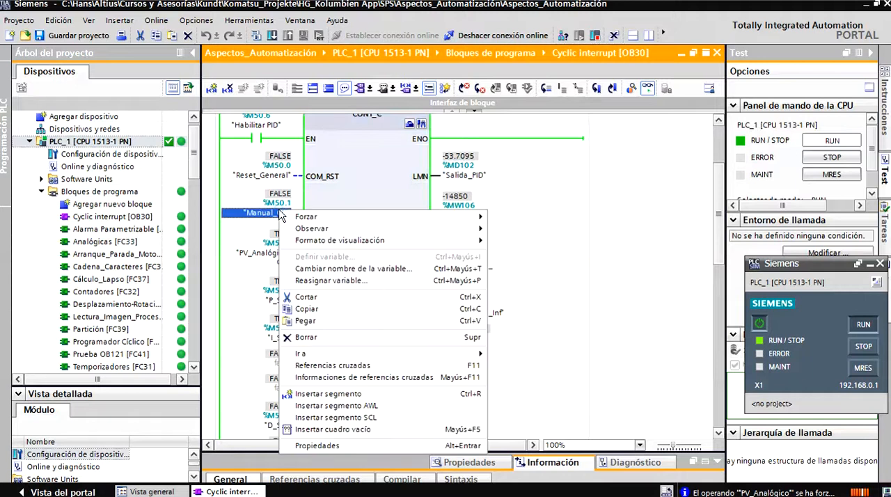
{"action": "mouse_move", "coordinate": [465, 218]}
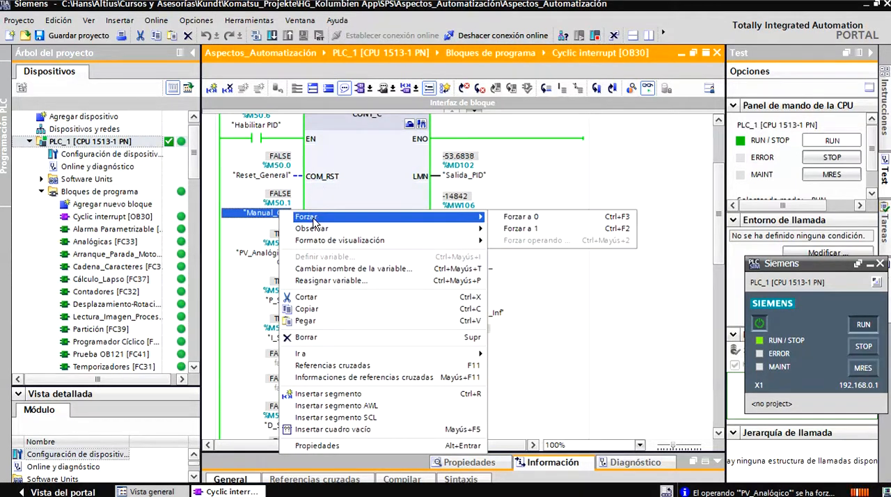
{"action": "left_click", "coordinate": [504, 229]}
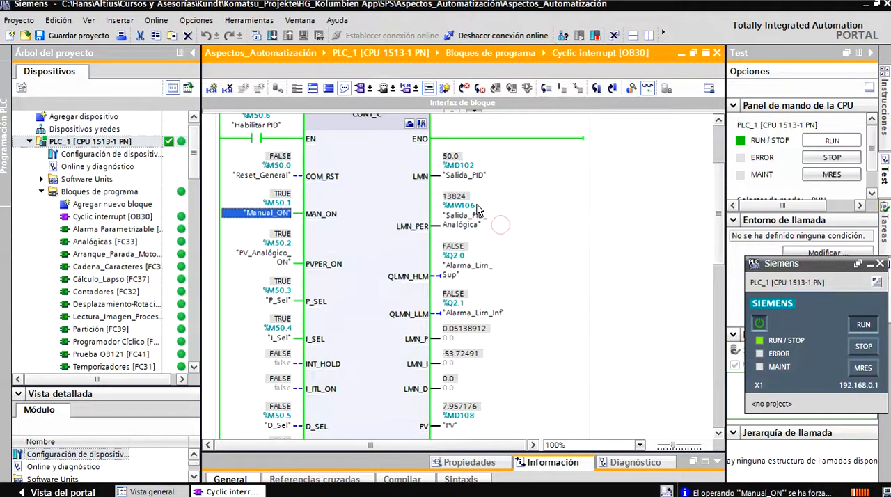
{"action": "right_click", "coordinate": [250, 213]}
{"action": "mouse_move", "coordinate": [311, 223]}
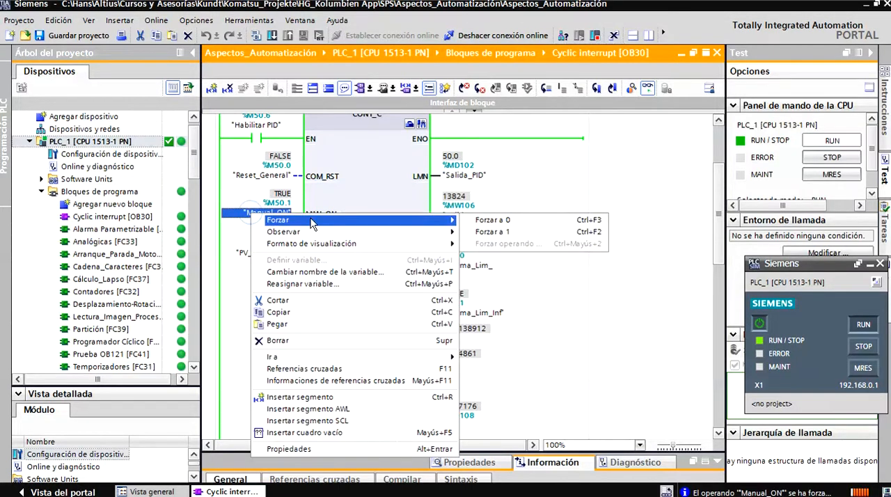
{"action": "left_click", "coordinate": [491, 220]}
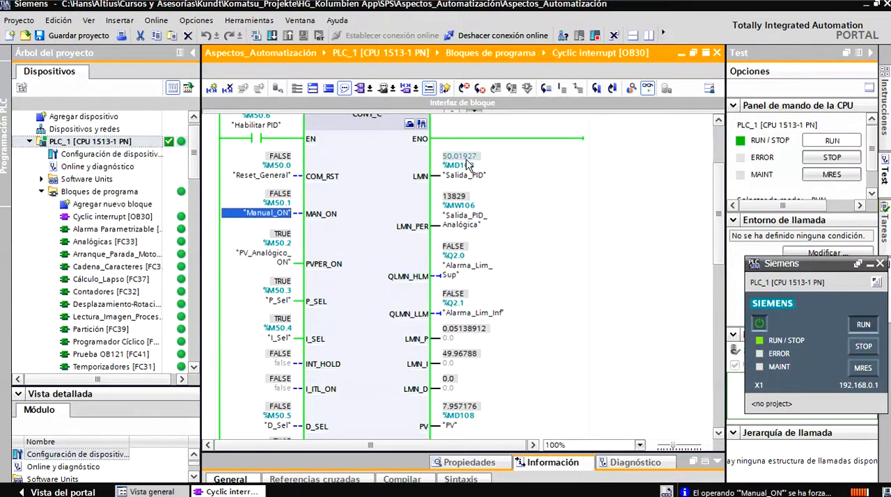
- Force Reset_General to 1 to reset the CONT_C controller, and force it back to 0
{"action": "left_click_drag", "start_coordinate": [720, 226], "coordinate": [720, 224]}
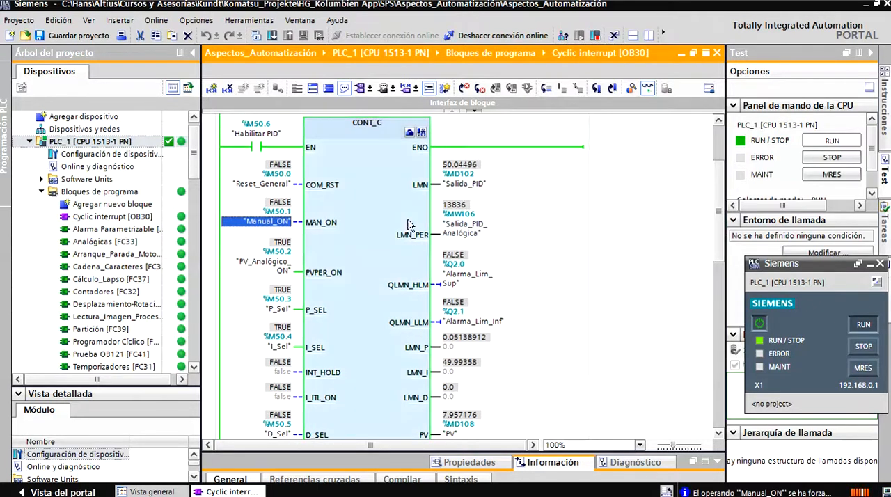
{"action": "right_click", "coordinate": [274, 183]}
{"action": "mouse_move", "coordinate": [274, 186]}
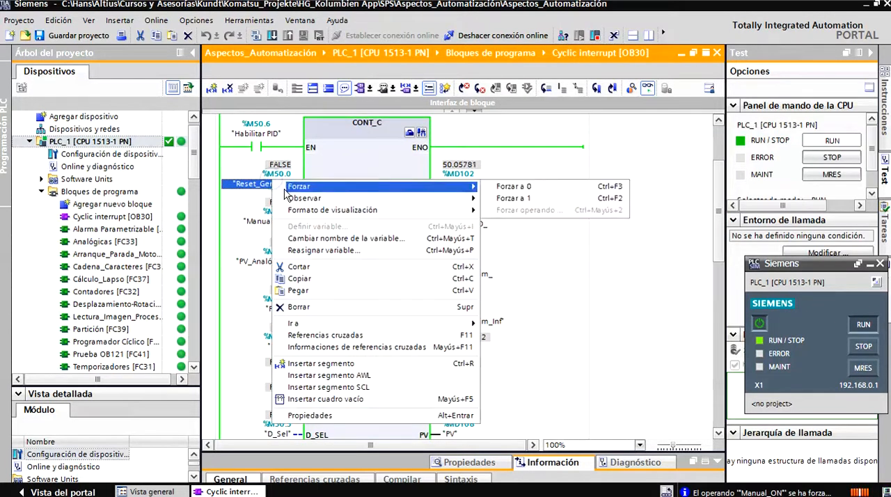
{"action": "left_click", "coordinate": [500, 200]}
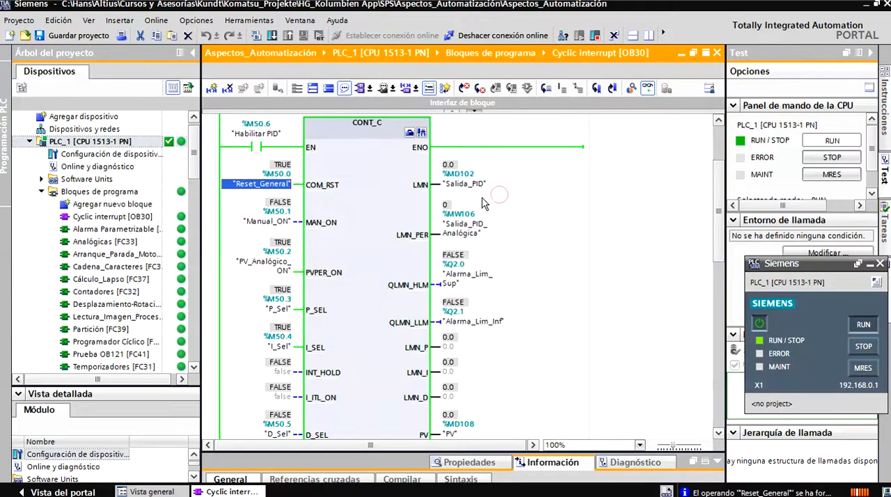
{"action": "right_click", "coordinate": [278, 181]}
{"action": "mouse_move", "coordinate": [290, 187]}
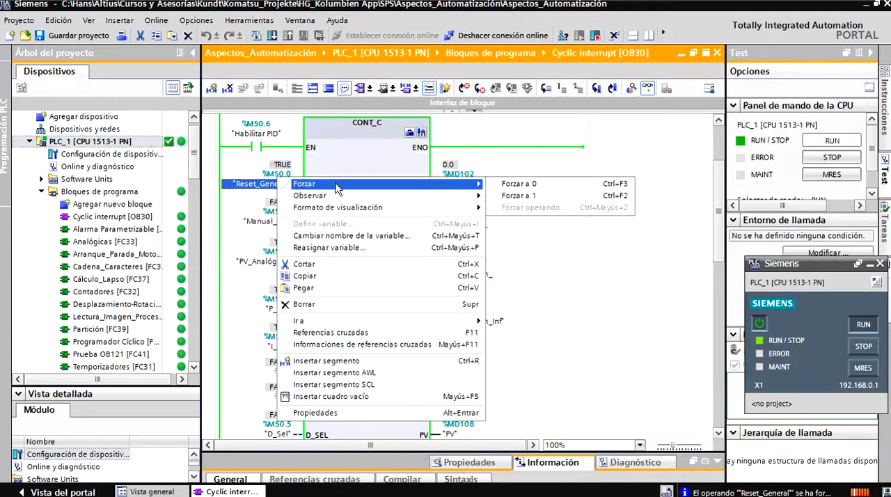
{"action": "left_click", "coordinate": [508, 187]}
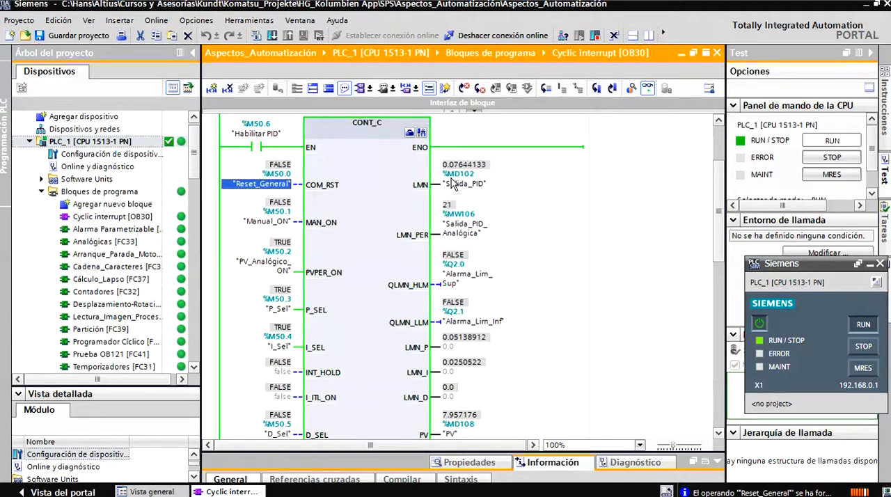
- Compare the ER control error with SP_INT and PV_Analógico, and force D_Sel to 1 to enable the derivative action
{"action": "scroll", "coordinate": [721, 229], "scroll_direction": "down", "scroll_amount": 5}
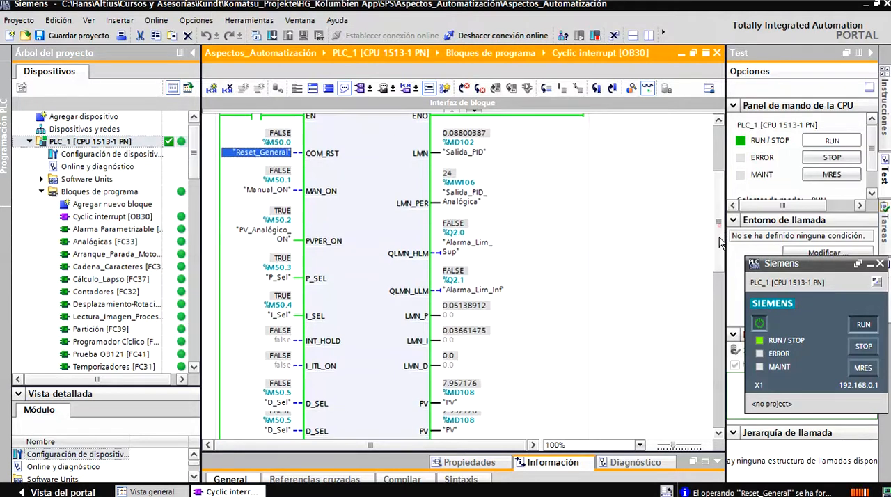
{"action": "left_click", "coordinate": [464, 311]}
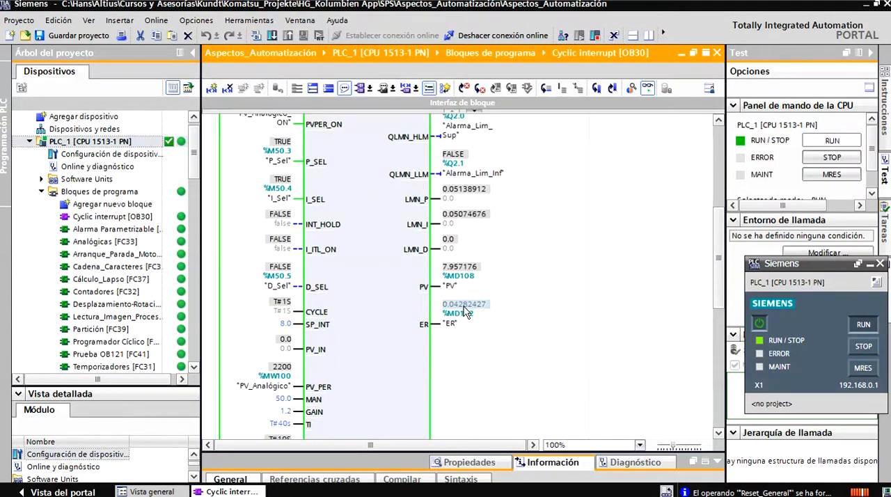
{"action": "left_click", "coordinate": [288, 325]}
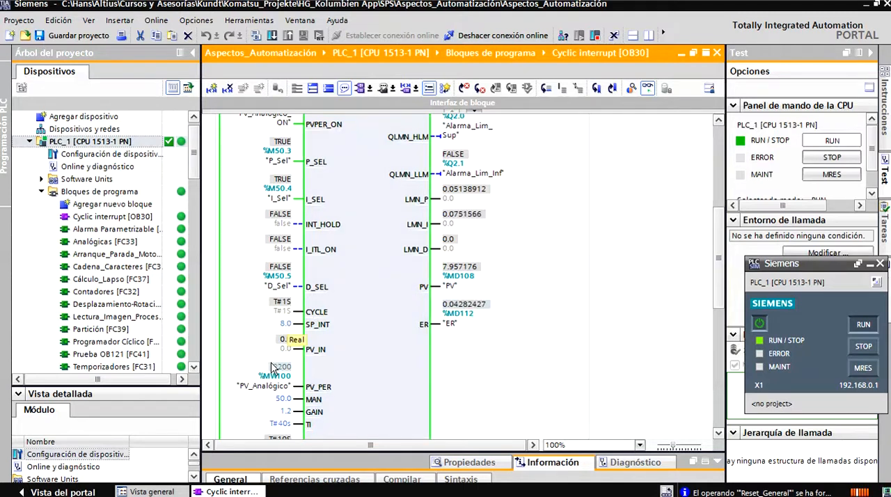
{"action": "mouse_move", "coordinate": [281, 374]}
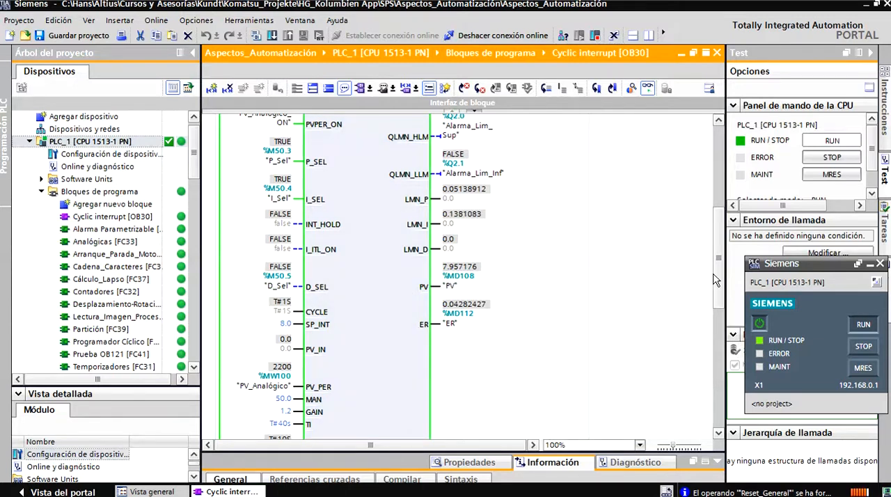
{"action": "left_click_drag", "start_coordinate": [715, 274], "coordinate": [716, 272]}
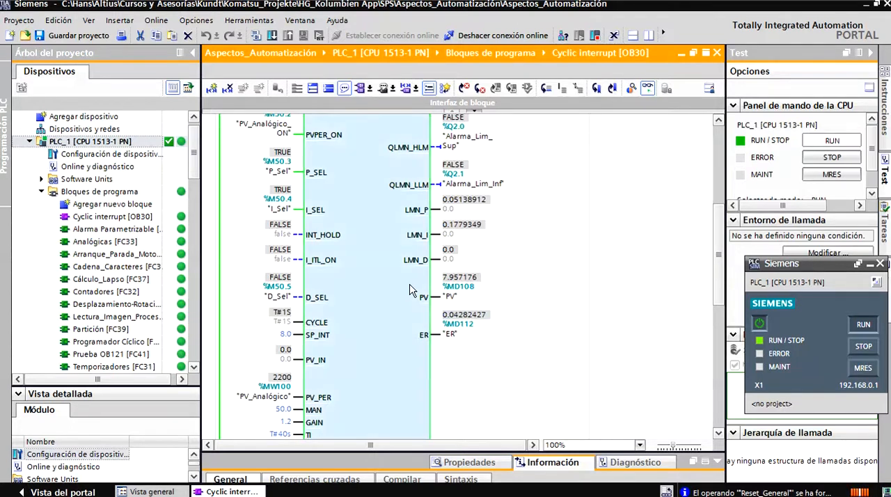
{"action": "right_click", "coordinate": [322, 303]}
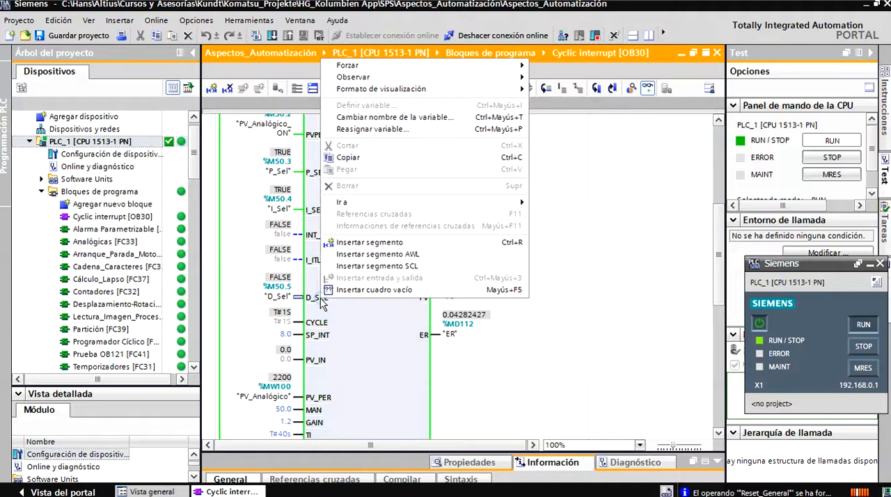
{"action": "mouse_move", "coordinate": [396, 67]}
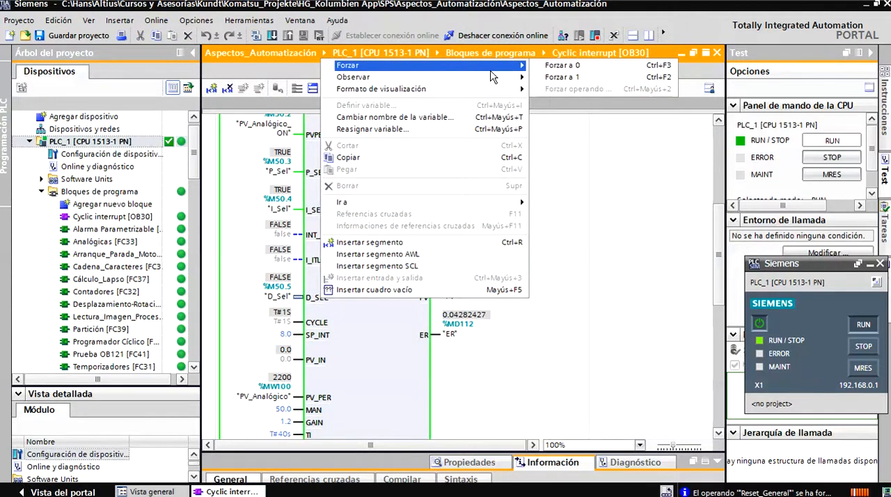
{"action": "left_click", "coordinate": [546, 77]}
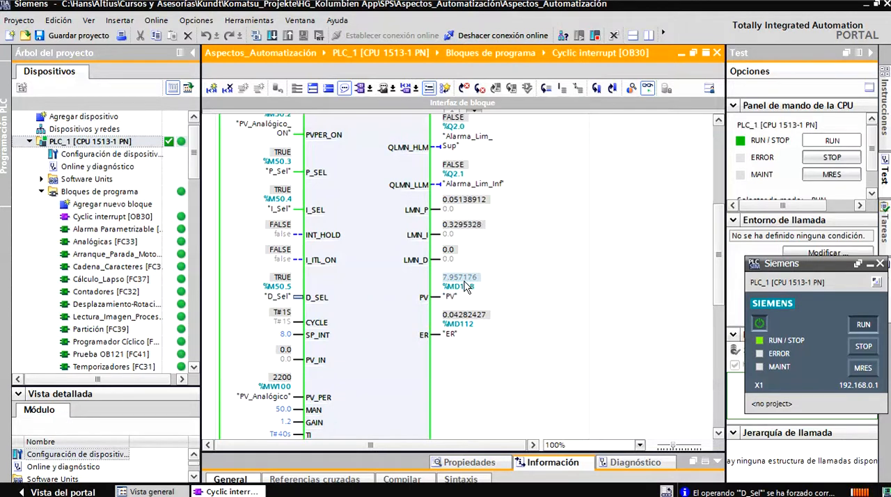
- Force the PV_Analógico operand to 2000 to change the process value, and watch how the LMN_P, LMN_I and LMN_D components respond
{"action": "left_click_drag", "start_coordinate": [716, 257], "coordinate": [716, 266]}
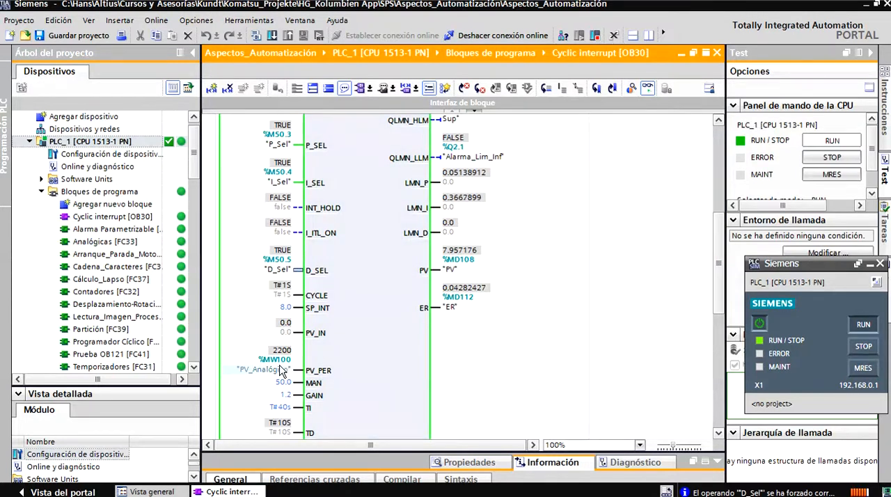
{"action": "right_click", "coordinate": [281, 370]}
{"action": "mouse_move", "coordinate": [376, 136]}
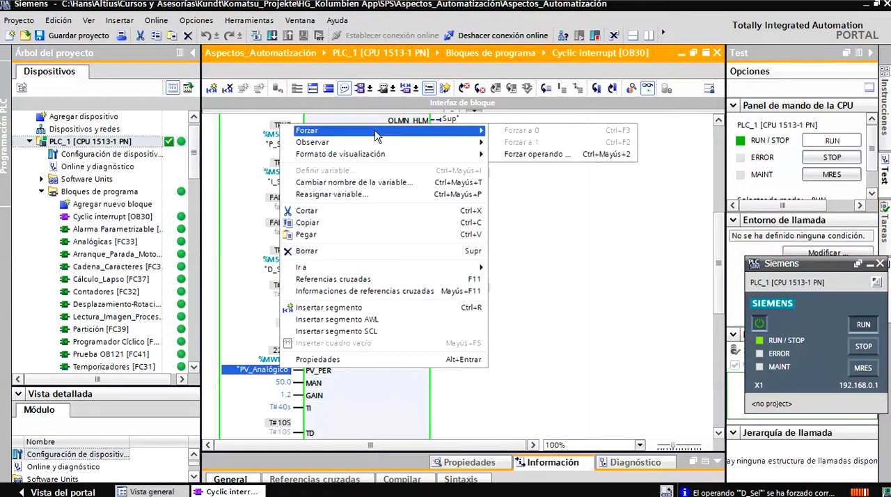
{"action": "left_click", "coordinate": [514, 155]}
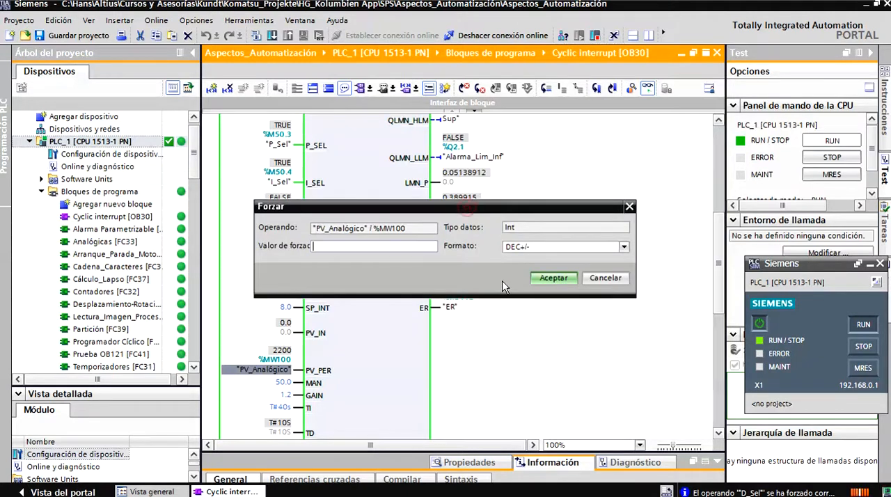
{"action": "left_click_drag", "start_coordinate": [460, 205], "coordinate": [553, 322]}
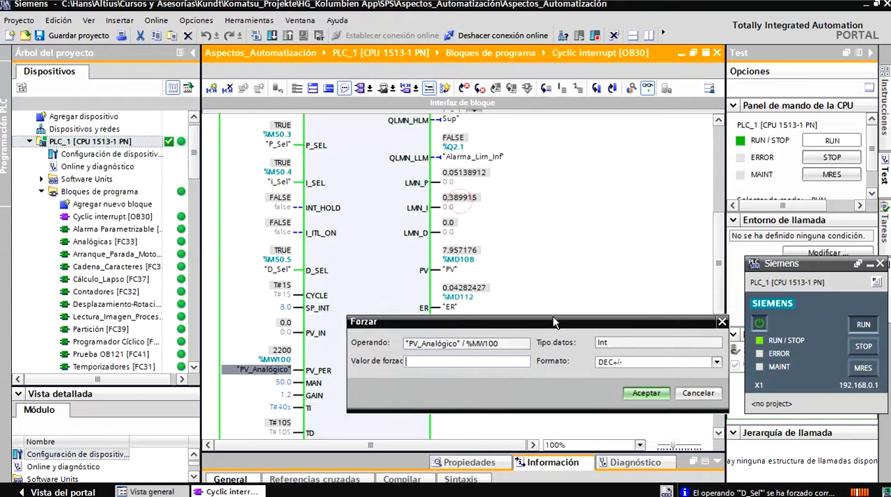
{"action": "left_click", "coordinate": [431, 361]}
{"action": "left_click", "coordinate": [645, 395]}
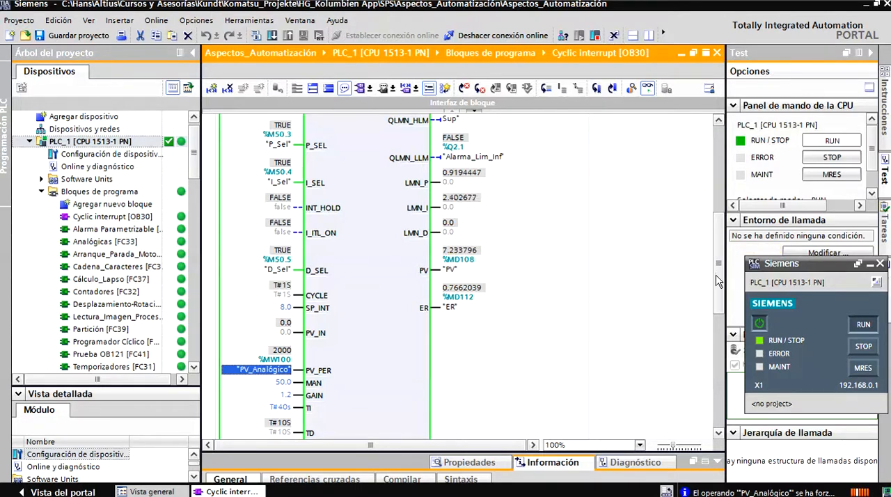
- Check the controller's derivative parameters, and open the force dialog for PV_Analógico, placing it clear of the LMN component outputs
{"action": "left_click_drag", "start_coordinate": [716, 275], "coordinate": [716, 282]}
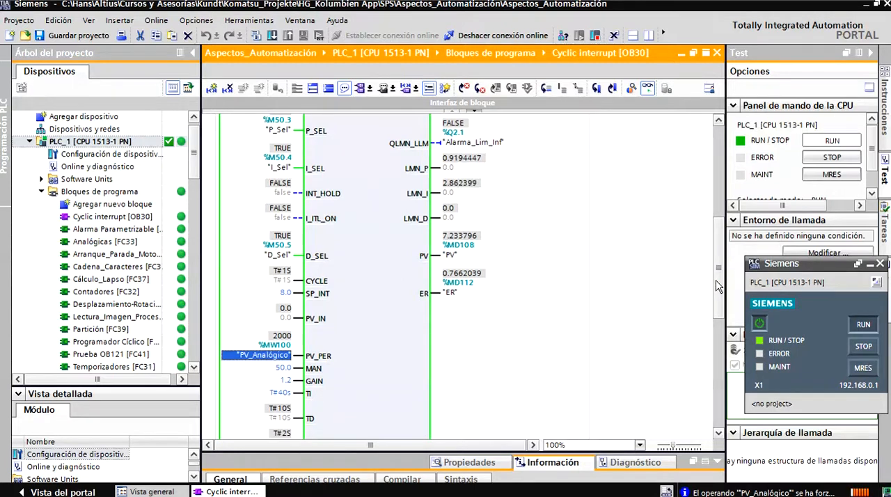
{"action": "mouse_move", "coordinate": [716, 285]}
{"action": "left_mouse_down"}
{"action": "mouse_move", "coordinate": [717, 269]}
{"action": "mouse_move", "coordinate": [717, 279]}
{"action": "left_mouse_up"}
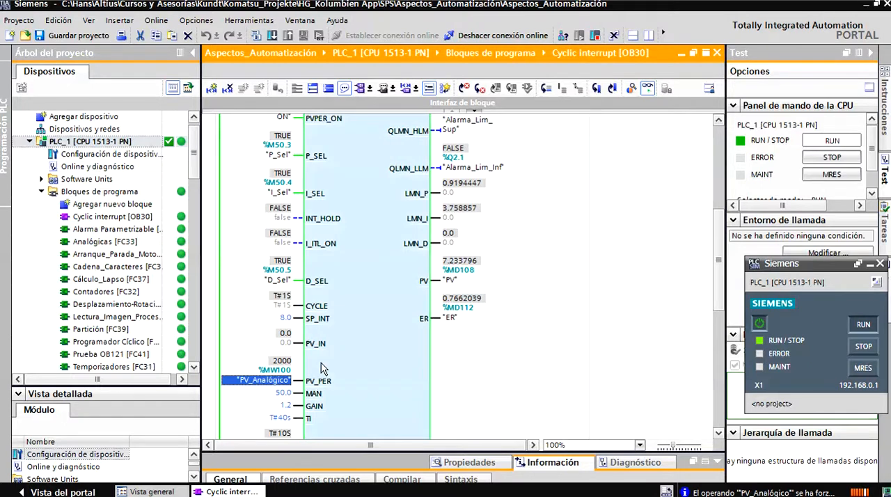
{"action": "right_click", "coordinate": [284, 384]}
{"action": "mouse_move", "coordinate": [314, 141]}
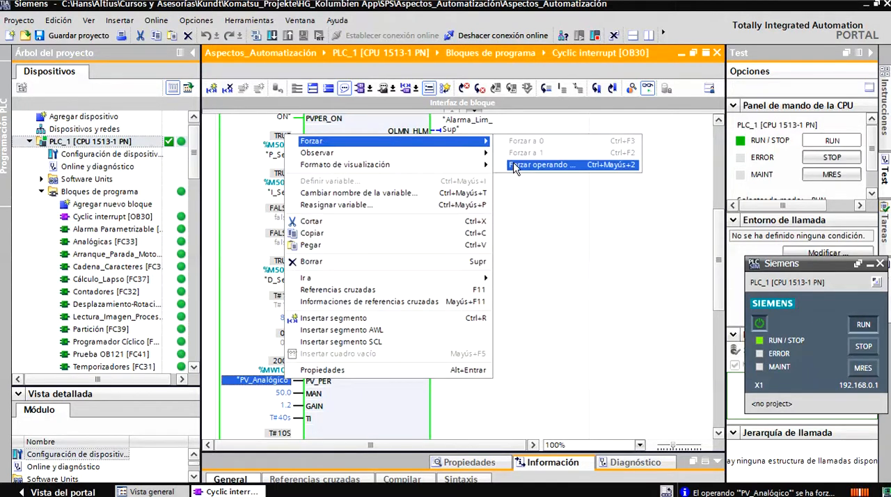
{"action": "left_click", "coordinate": [515, 165]}
{"action": "left_click_drag", "start_coordinate": [469, 263], "coordinate": [587, 355]}
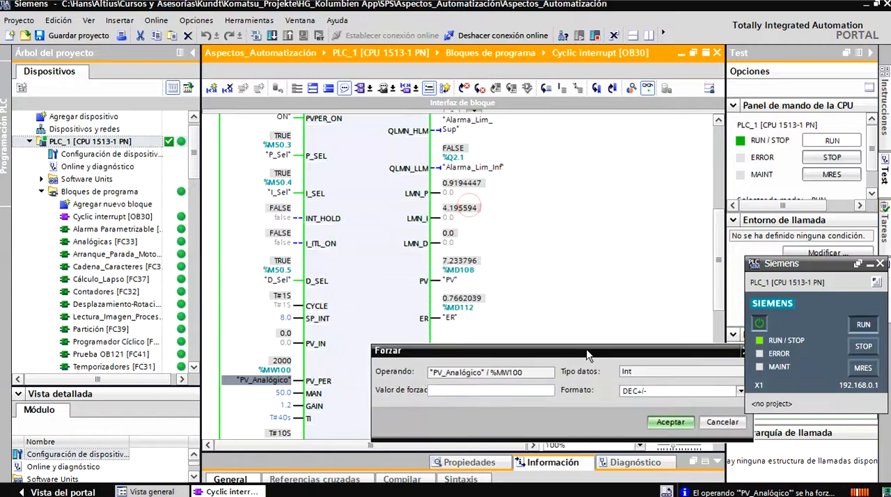
{"action": "left_click", "coordinate": [470, 391]}
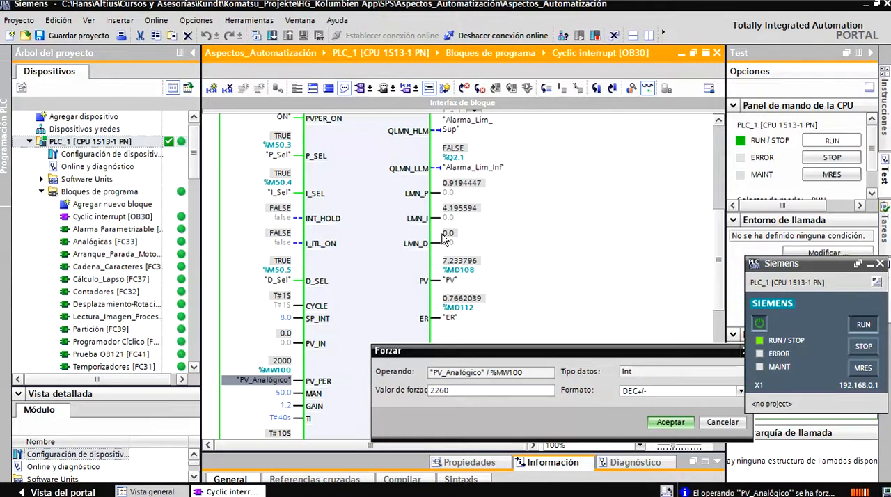
- Apply the forced value 2260 to PV_Analógico, and watch the LMN output and its P, I and D components
{"action": "left_click", "coordinate": [676, 422]}
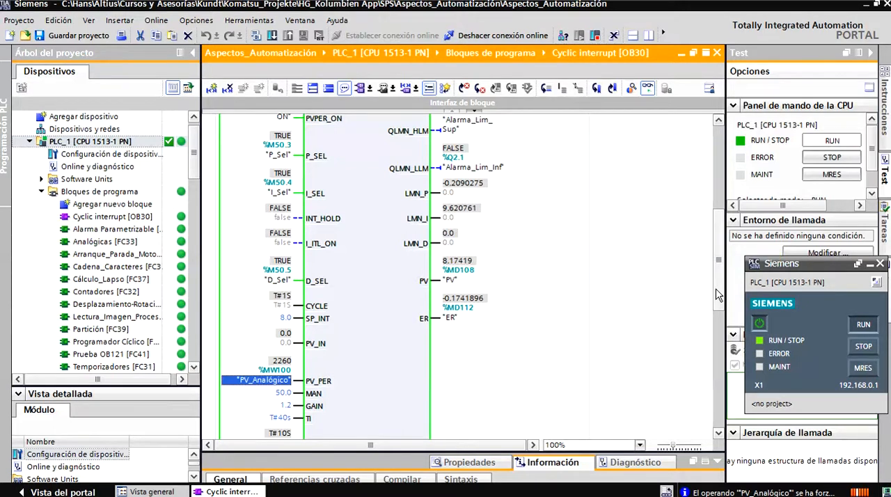
{"action": "scroll", "coordinate": [480, 219], "scroll_direction": "up", "scroll_amount": 5}
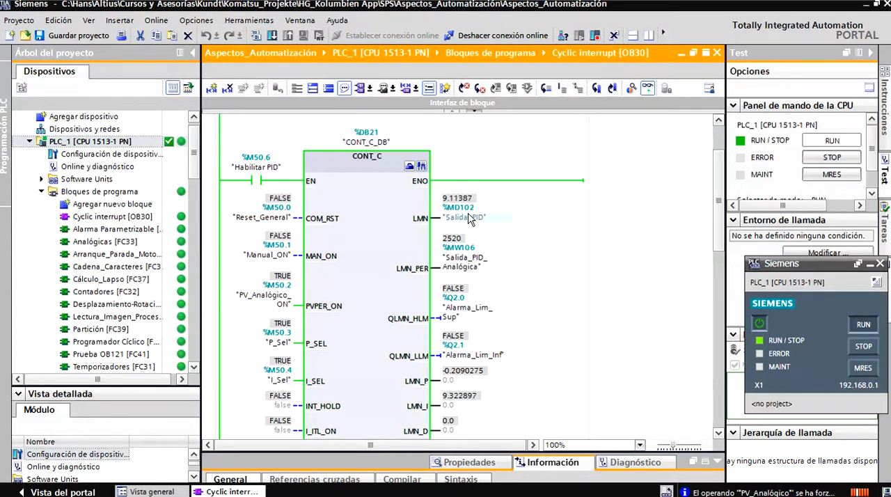
{"action": "left_click_drag", "start_coordinate": [715, 220], "coordinate": [715, 279]}
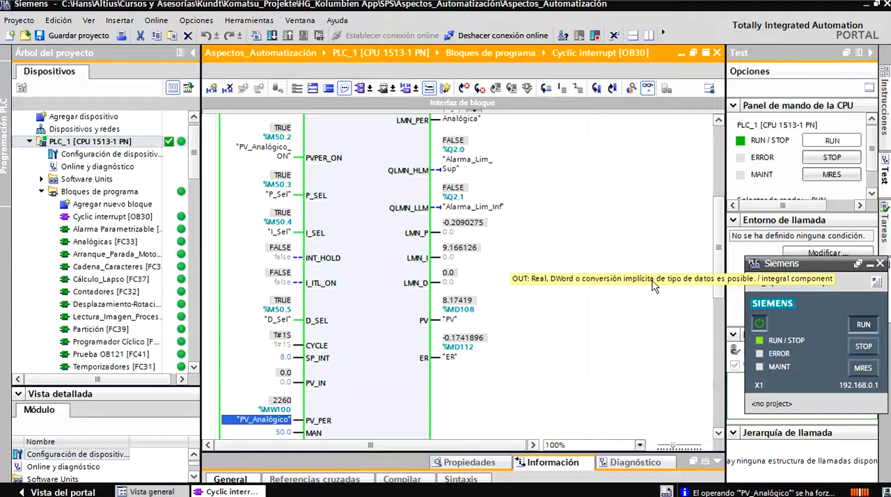
{"action": "scroll", "coordinate": [720, 276], "scroll_direction": "down", "scroll_amount": 1}
{"action": "scroll", "coordinate": [720, 276], "scroll_direction": "up", "scroll_amount": 4}
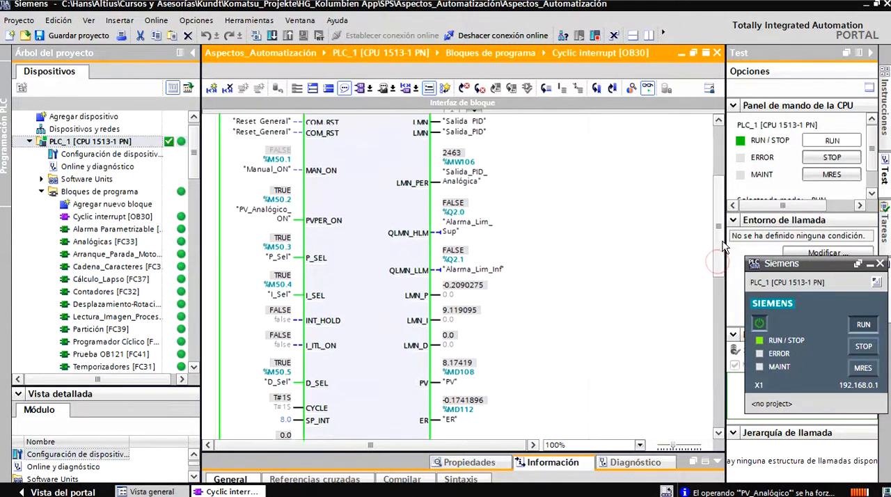
{"action": "scroll", "coordinate": [717, 252], "scroll_direction": "up", "scroll_amount": 2}
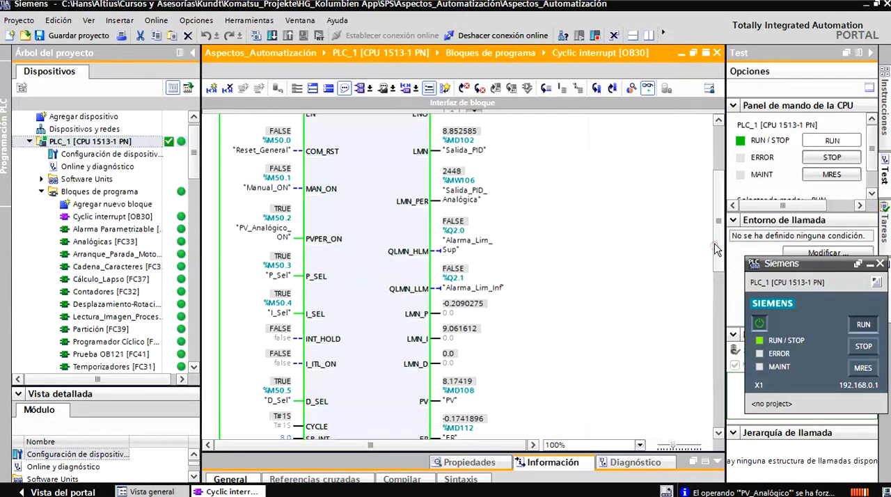
{"action": "scroll", "coordinate": [713, 247], "scroll_direction": "down", "scroll_amount": 2}
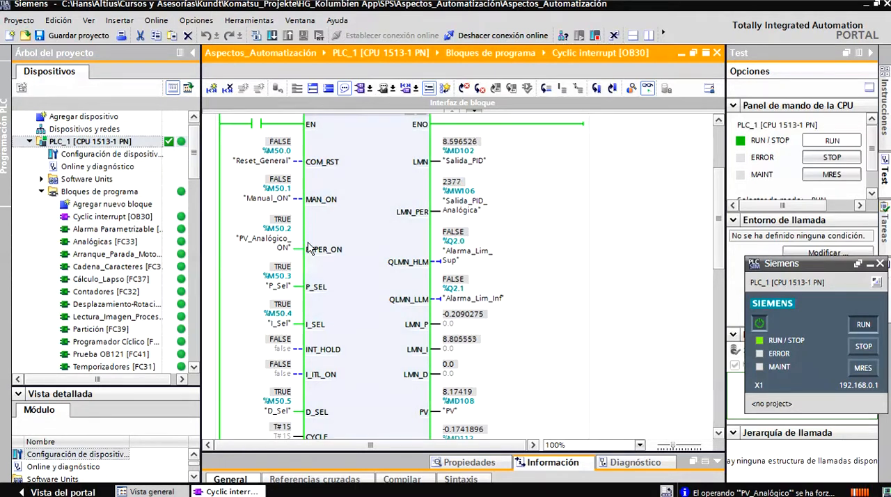
- Force D_Sel to 0 to disable the derivative action of the CONT_C controller
{"action": "scroll", "coordinate": [718, 251], "scroll_direction": "down", "scroll_amount": 3}
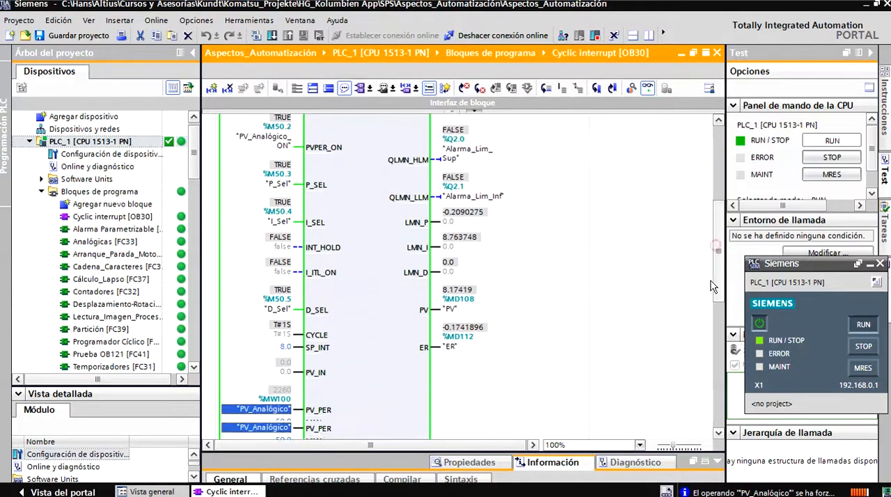
{"action": "right_click", "coordinate": [279, 295]}
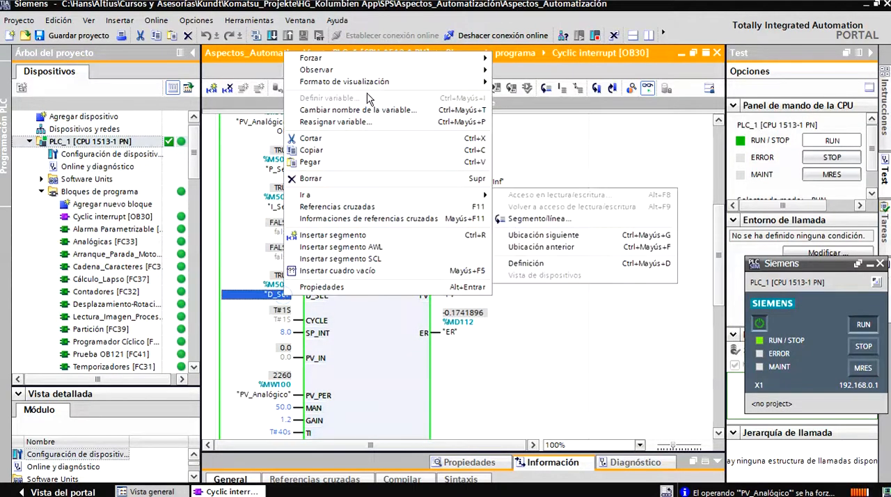
{"action": "mouse_move", "coordinate": [389, 61]}
{"action": "left_click", "coordinate": [503, 59]}
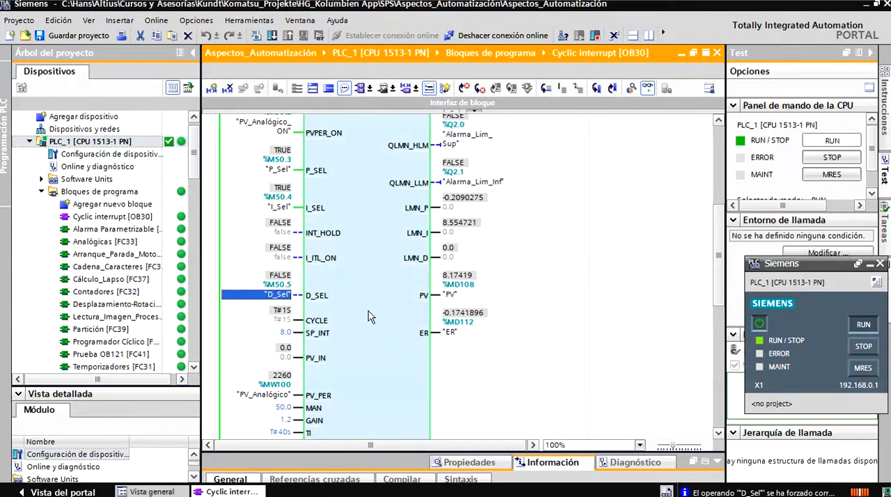
- Force the PV_Analógico operand to 1700 to change the process value
{"action": "scroll", "coordinate": [718, 280], "scroll_direction": "down", "scroll_amount": 2}
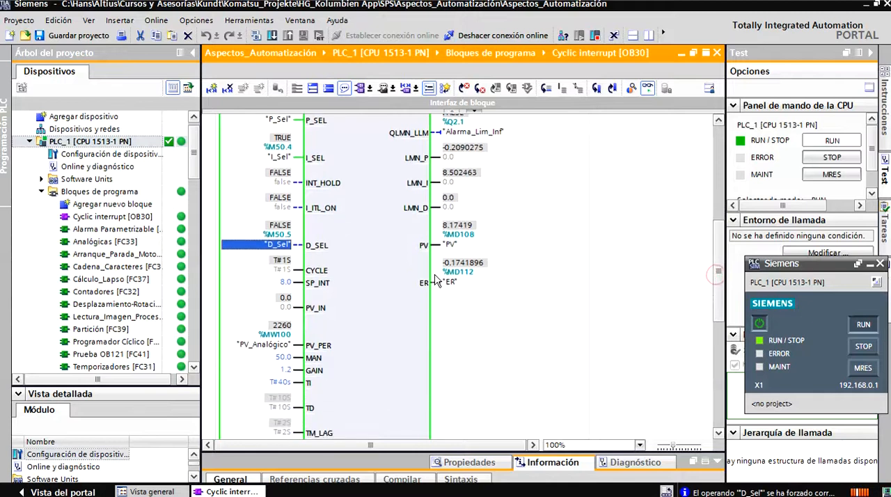
{"action": "right_click", "coordinate": [282, 339]}
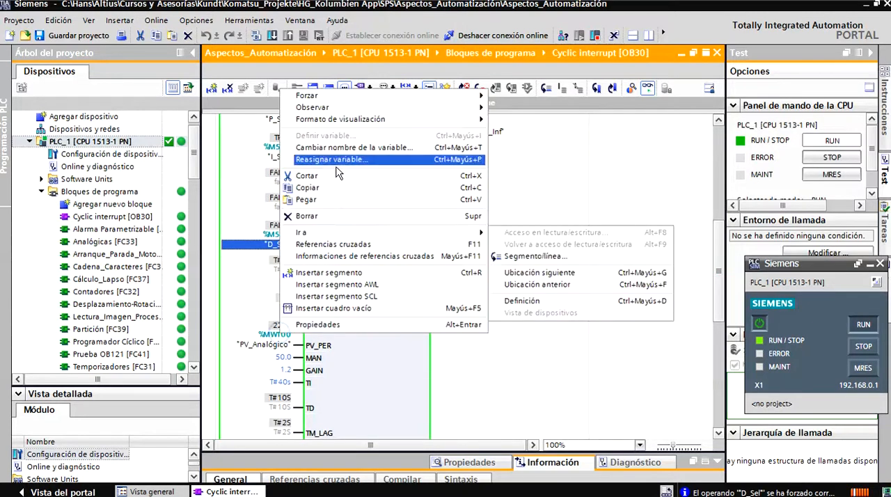
{"action": "mouse_move", "coordinate": [360, 100]}
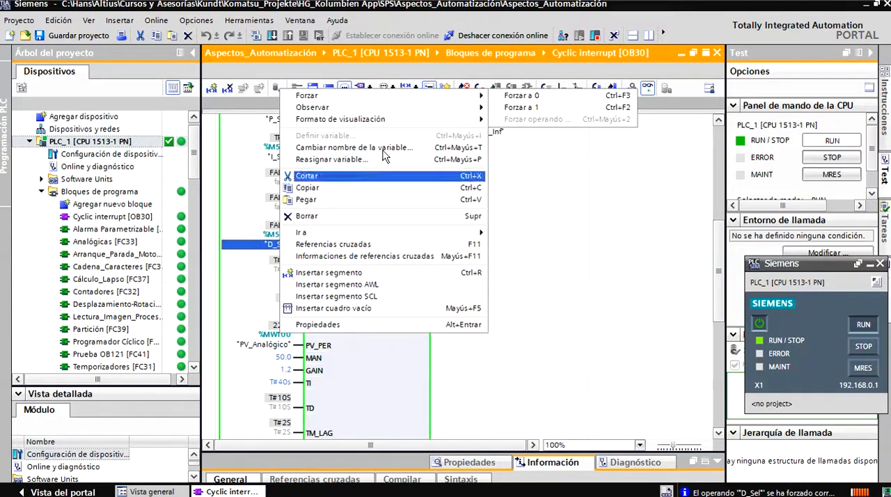
{"action": "left_click", "coordinate": [272, 338]}
{"action": "right_click", "coordinate": [264, 330]}
{"action": "left_click", "coordinate": [273, 334]}
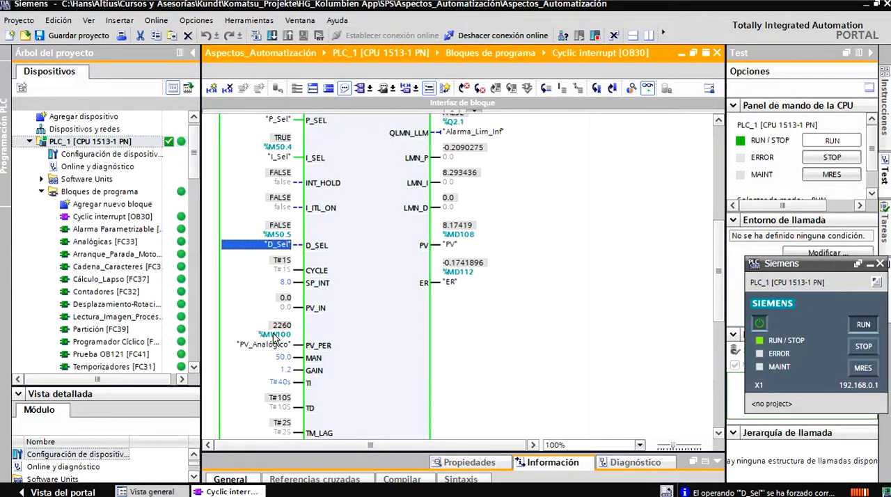
{"action": "right_click", "coordinate": [268, 343]}
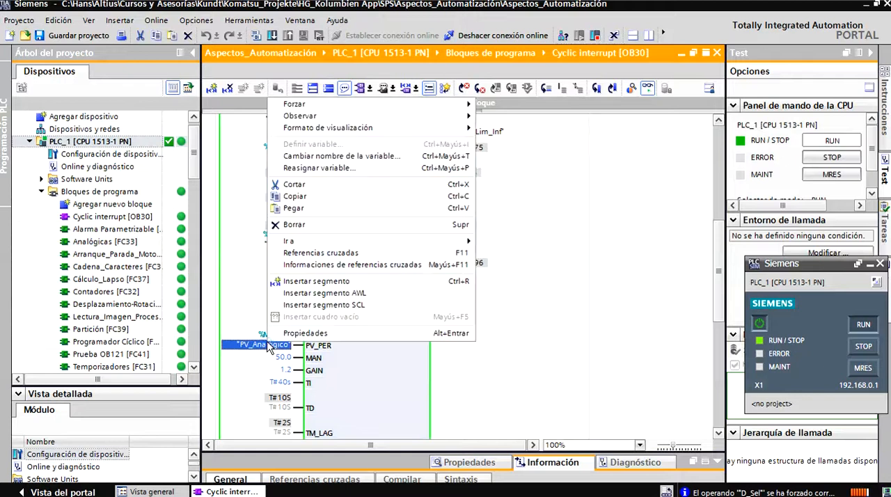
{"action": "mouse_move", "coordinate": [315, 104]}
{"action": "left_click", "coordinate": [501, 128]}
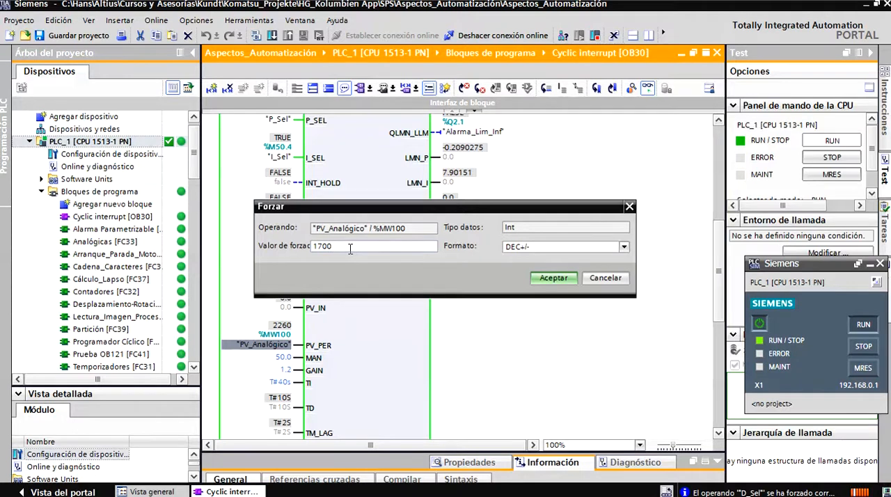
{"action": "left_click", "coordinate": [553, 278]}
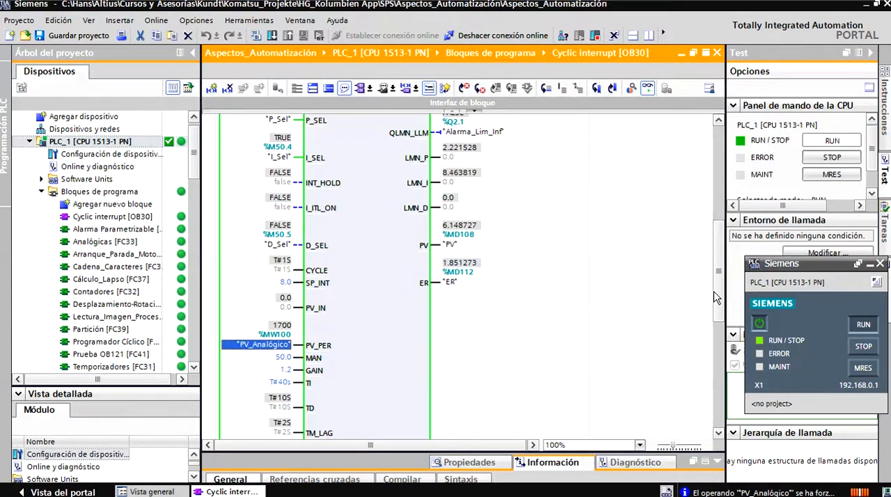
- Check the Salida_PID output, and start the curve recording in the commissioning window of CONT_C_DB
{"action": "scroll", "coordinate": [682, 288], "scroll_direction": "up", "scroll_amount": 3}
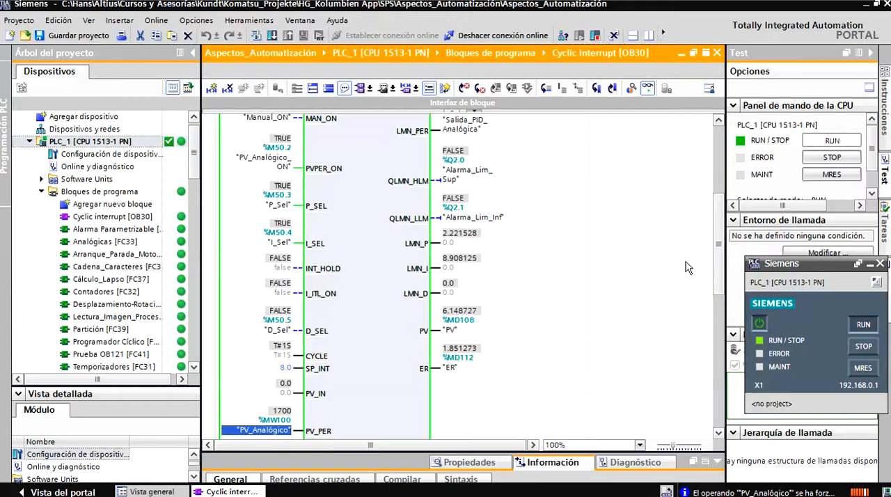
{"action": "scroll", "coordinate": [721, 229], "scroll_direction": "up", "scroll_amount": 4}
{"action": "scroll", "coordinate": [721, 230], "scroll_direction": "up", "scroll_amount": 1}
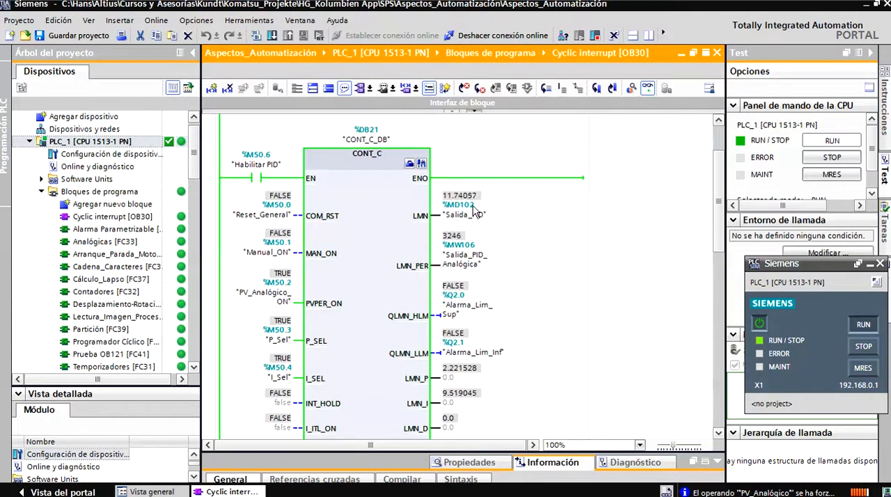
{"action": "mouse_move", "coordinate": [717, 229]}
{"action": "left_mouse_down"}
{"action": "mouse_move", "coordinate": [718, 244]}
{"action": "mouse_move", "coordinate": [717, 230]}
{"action": "left_mouse_up"}
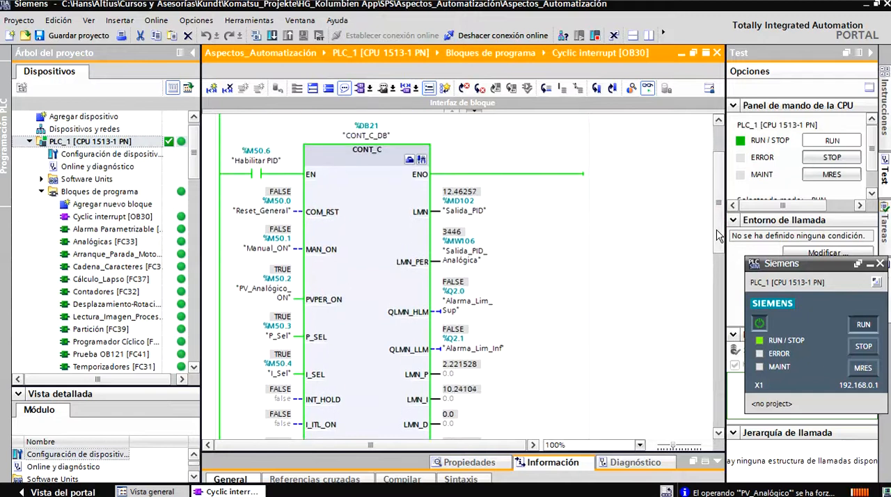
{"action": "left_click", "coordinate": [421, 161]}
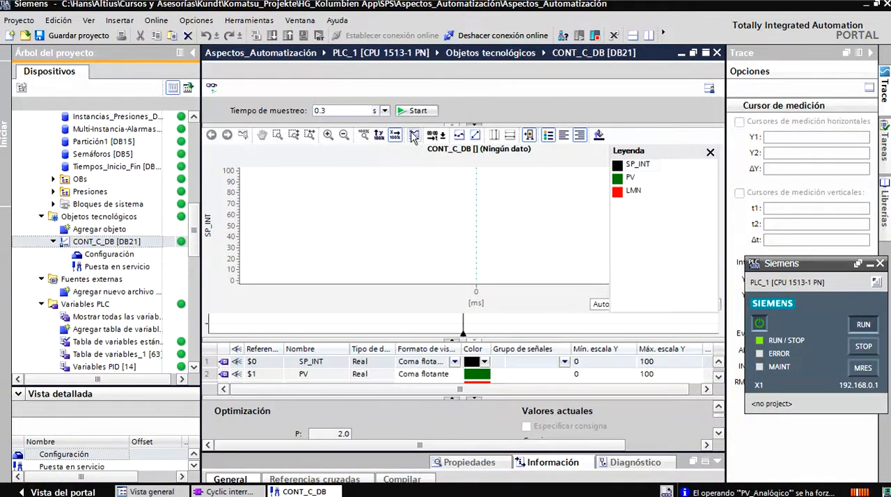
{"action": "left_click", "coordinate": [414, 110]}
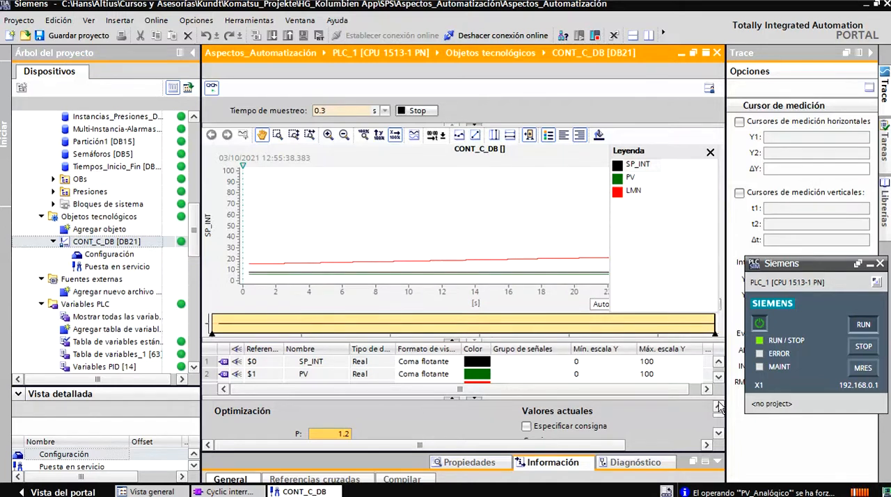
- Examine the P, I, D and delay tuning parameters, and the current setpoint, actual value and output in the commissioning window
{"action": "left_click", "coordinate": [719, 432]}
{"action": "left_click", "coordinate": [718, 432]}
{"action": "left_click", "coordinate": [719, 432]}
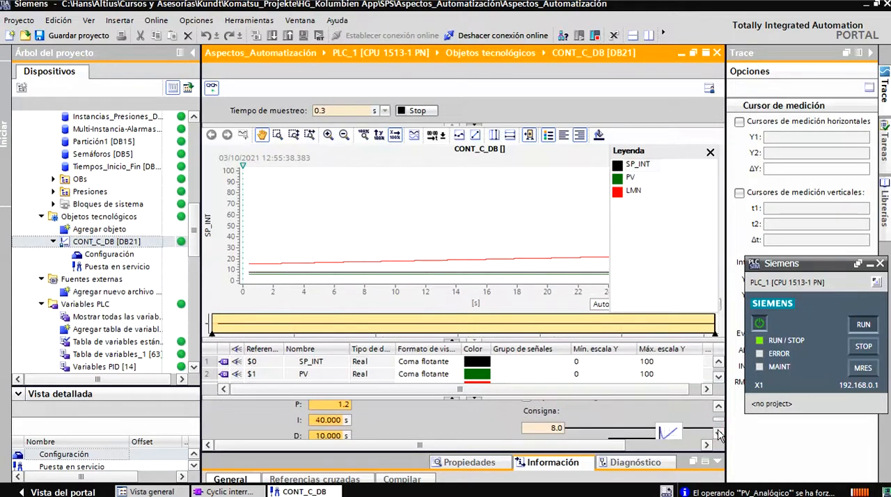
{"action": "left_click", "coordinate": [718, 432]}
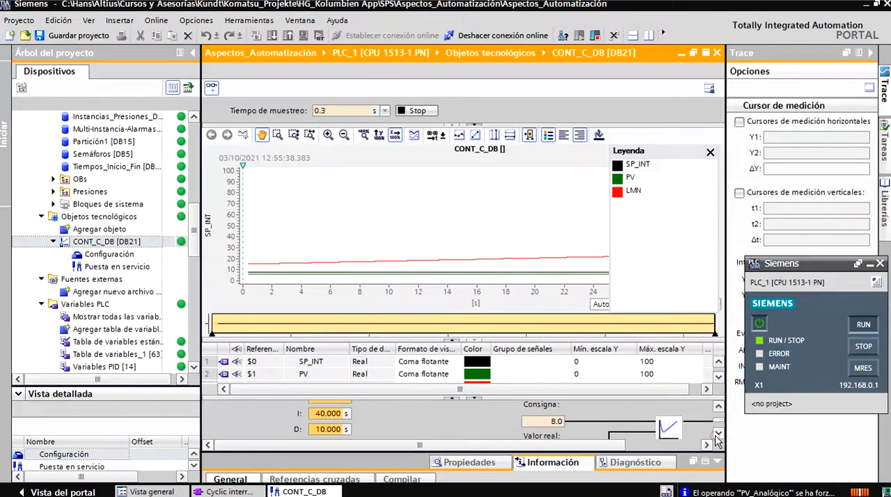
{"action": "left_click", "coordinate": [718, 433]}
{"action": "left_click", "coordinate": [718, 432]}
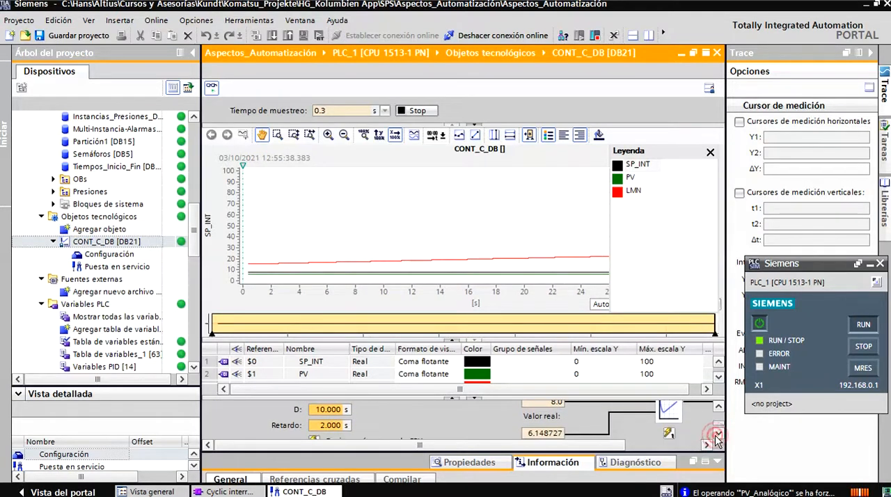
{"action": "left_click", "coordinate": [557, 445]}
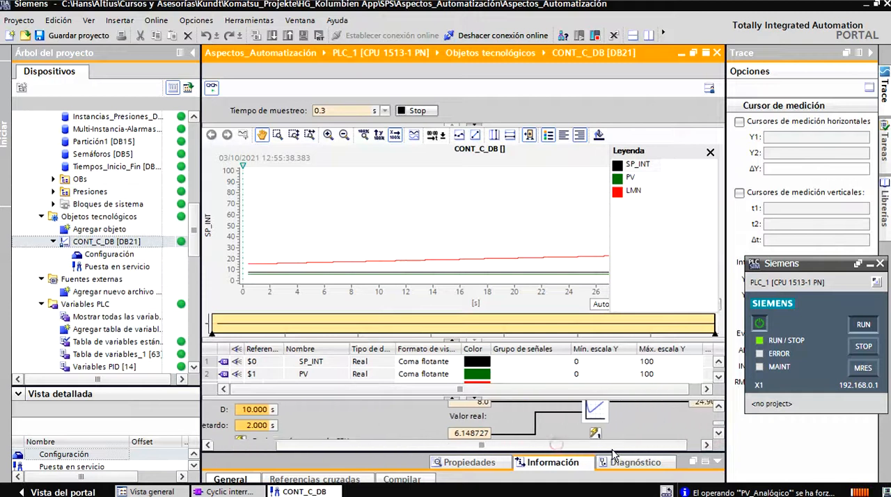
{"action": "left_click", "coordinate": [718, 406]}
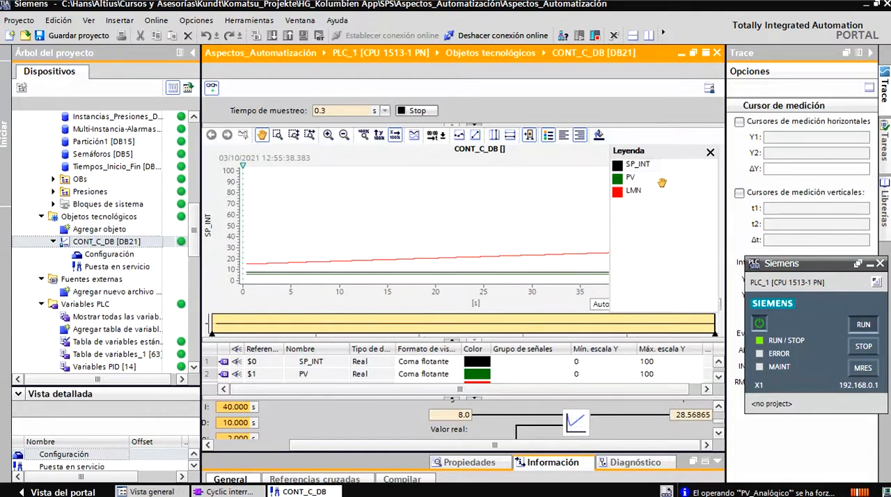
- Hide the chart legend, and show the SP_INT, PV and LMN curves in separate tracks with automatic value scaling
{"action": "left_click", "coordinate": [711, 151]}
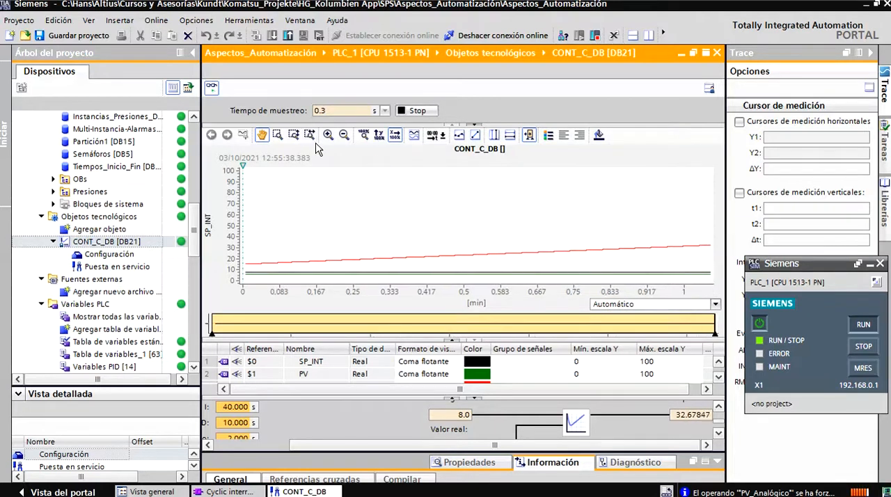
{"action": "left_click", "coordinate": [379, 137]}
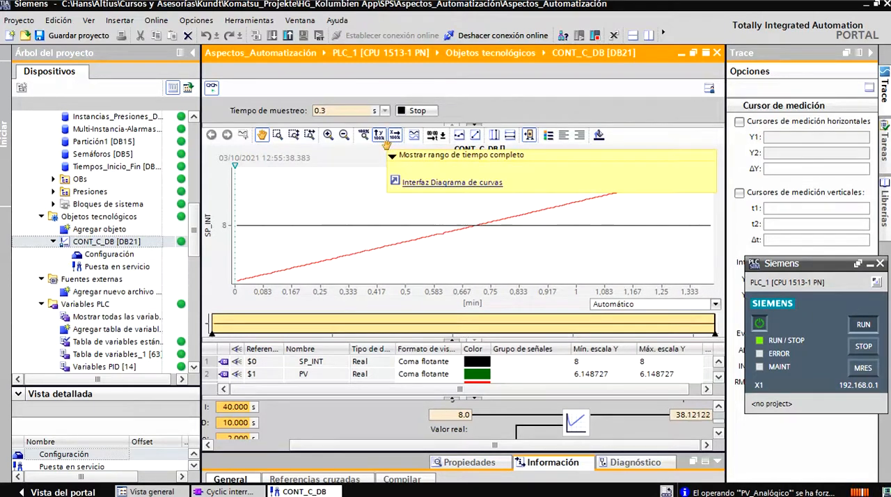
{"action": "left_click", "coordinate": [412, 135]}
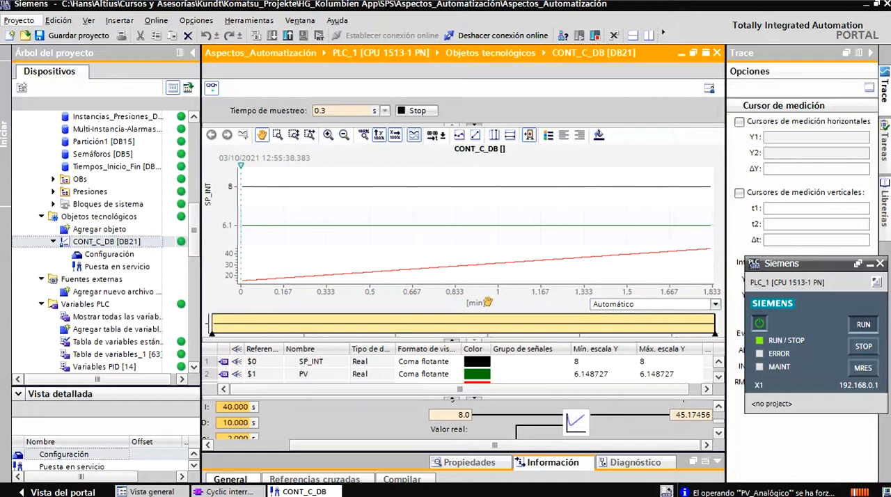
{"action": "left_click", "coordinate": [714, 305]}
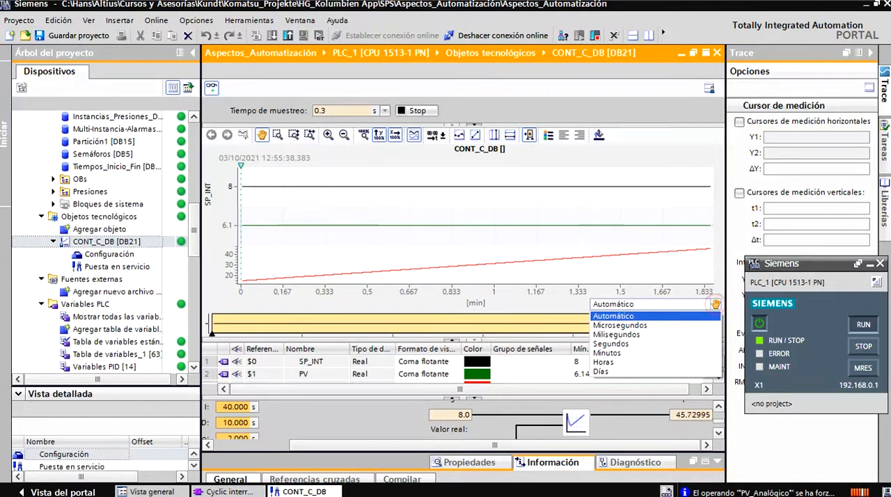
{"action": "left_click", "coordinate": [715, 304]}
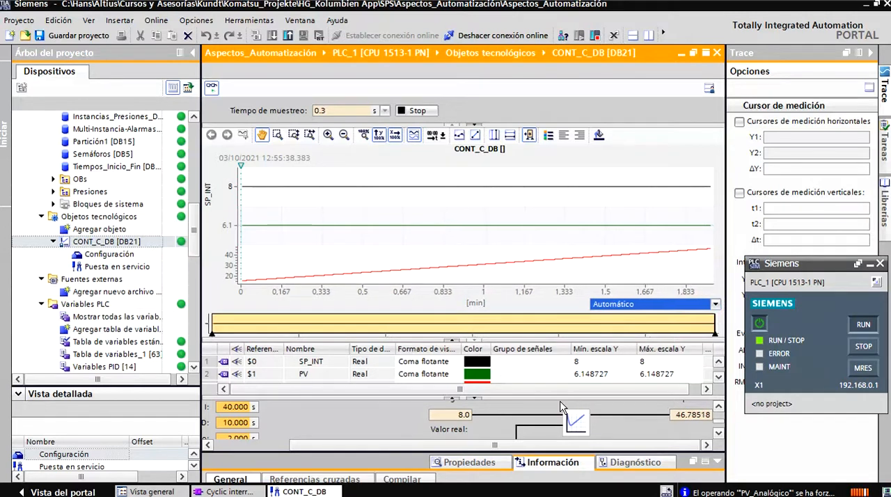
- Check the current setpoint, actual value and output of the controller once more, and close the CONT_C_DB commissioning window
{"action": "left_click", "coordinate": [718, 434]}
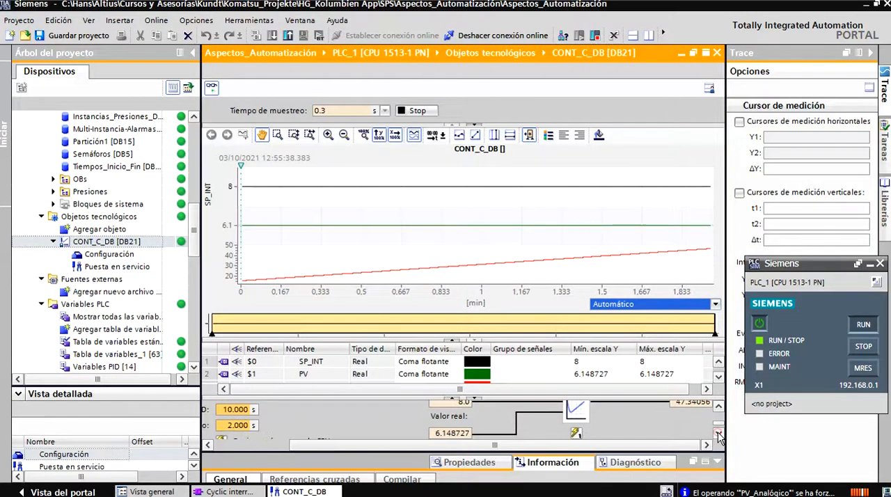
{"action": "left_click", "coordinate": [719, 409]}
{"action": "left_click", "coordinate": [719, 410]}
{"action": "left_click", "coordinate": [719, 409]}
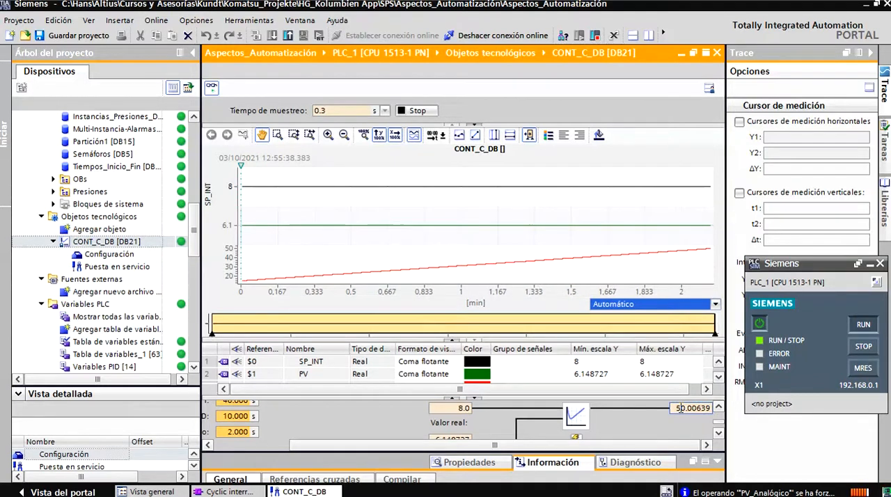
{"action": "left_click", "coordinate": [715, 54]}
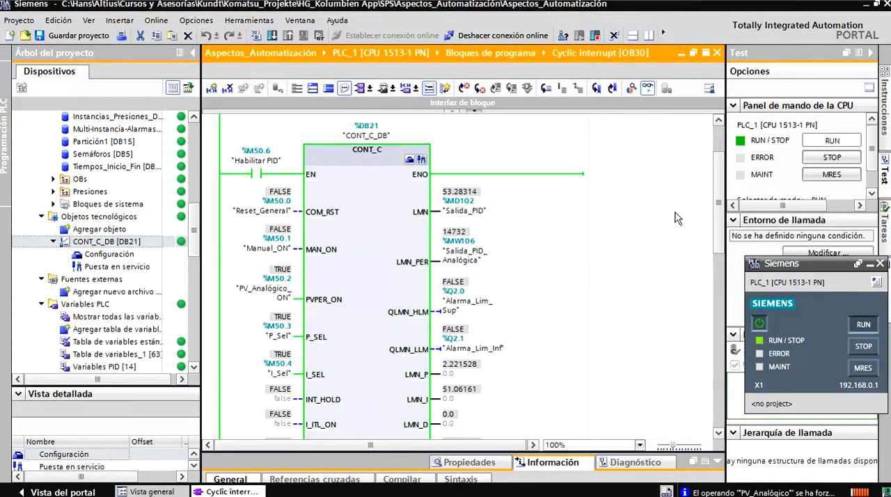
- Review the CONT_C block's online outputs, components, gain, time parameters and output limits in Cyclic interrupt [OB30]
{"action": "left_click_drag", "start_coordinate": [716, 208], "coordinate": [709, 249]}
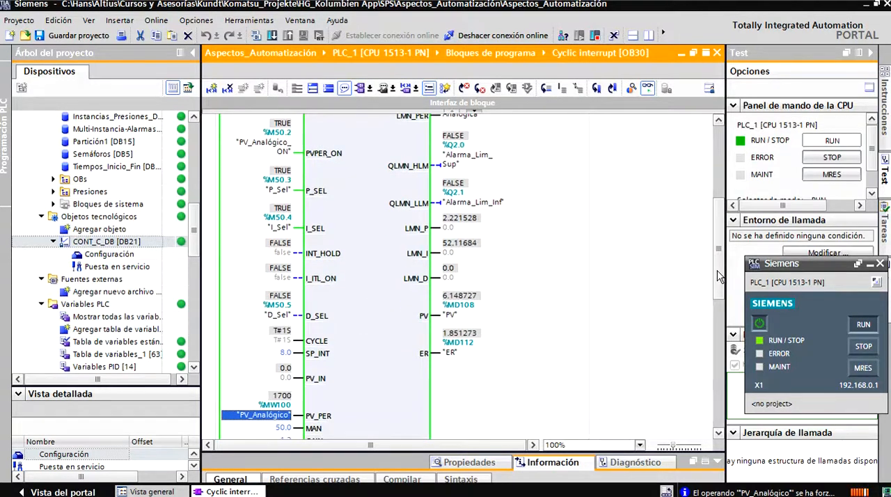
{"action": "scroll", "coordinate": [626, 257], "scroll_direction": "up", "scroll_amount": 3}
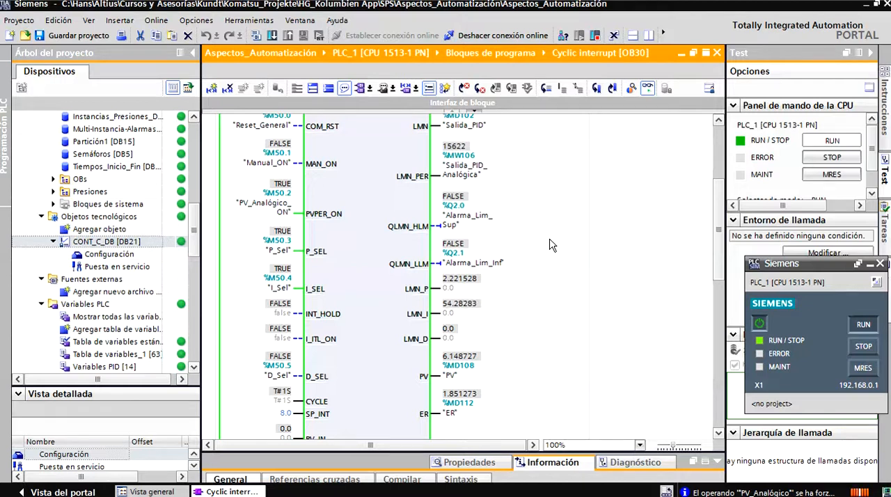
{"action": "left_click_drag", "start_coordinate": [719, 243], "coordinate": [717, 279]}
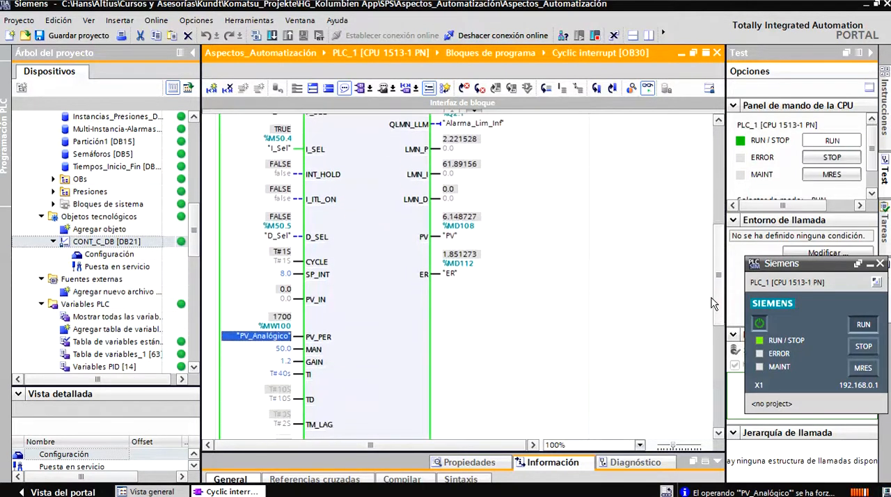
{"action": "scroll", "coordinate": [708, 307], "scroll_direction": "down", "scroll_amount": 3}
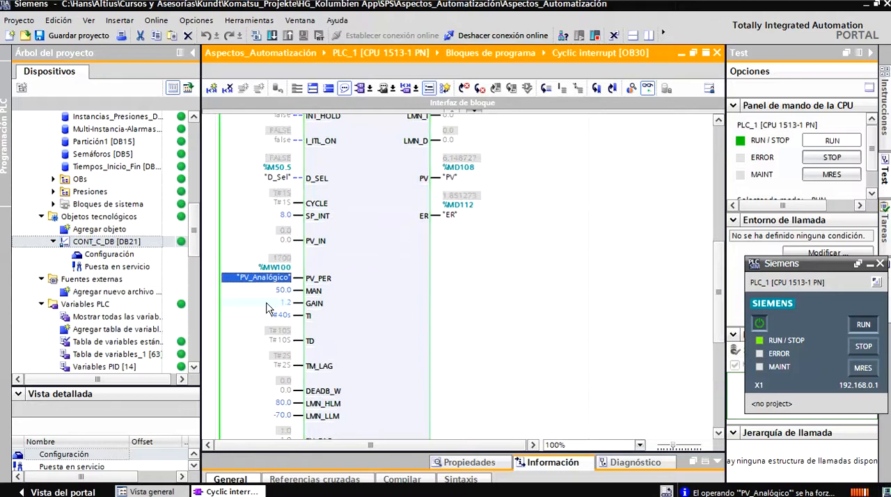
{"action": "left_click_drag", "start_coordinate": [717, 309], "coordinate": [716, 303]}
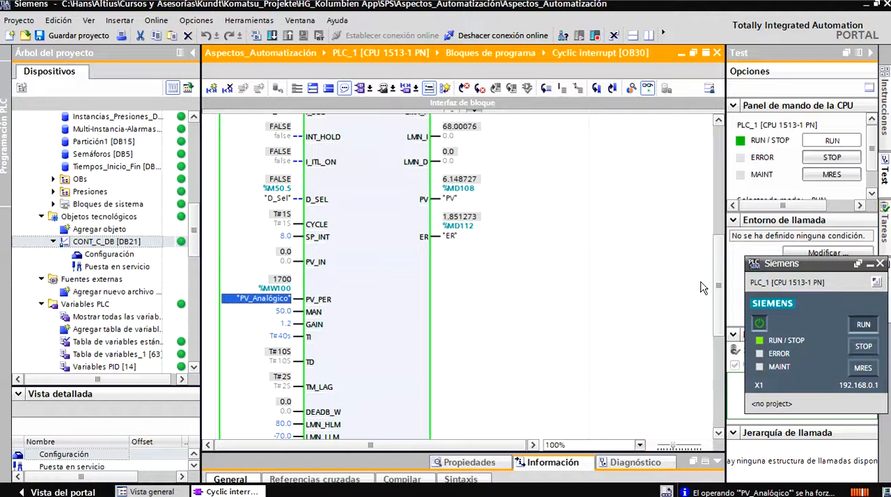
{"action": "left_click_drag", "start_coordinate": [721, 306], "coordinate": [728, 243]}
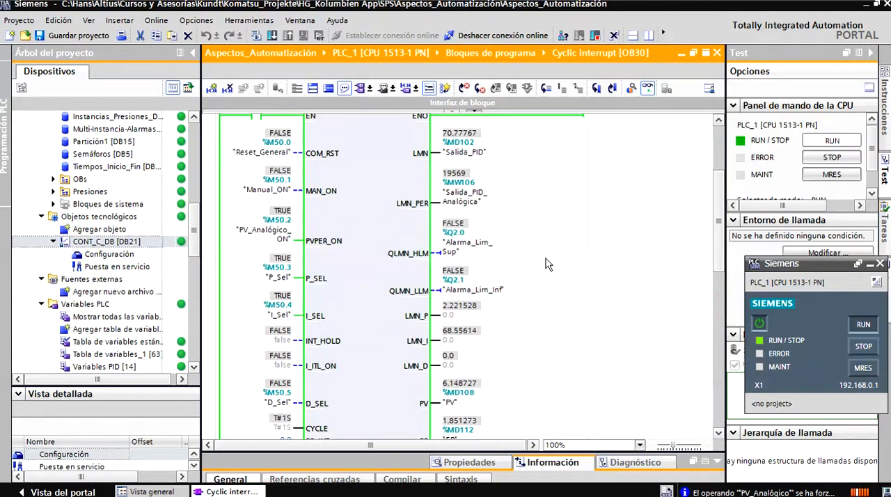